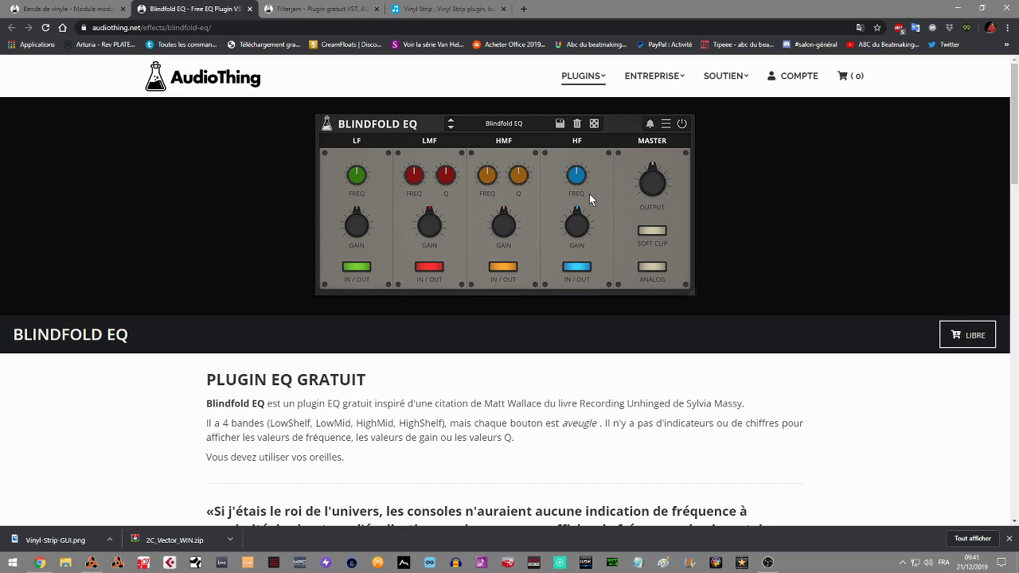
Step: Look over the Filterjam page, including its free download form, and compare it with the Blindfold EQ page
{"action": "left_click", "coordinate": [334, 10]}
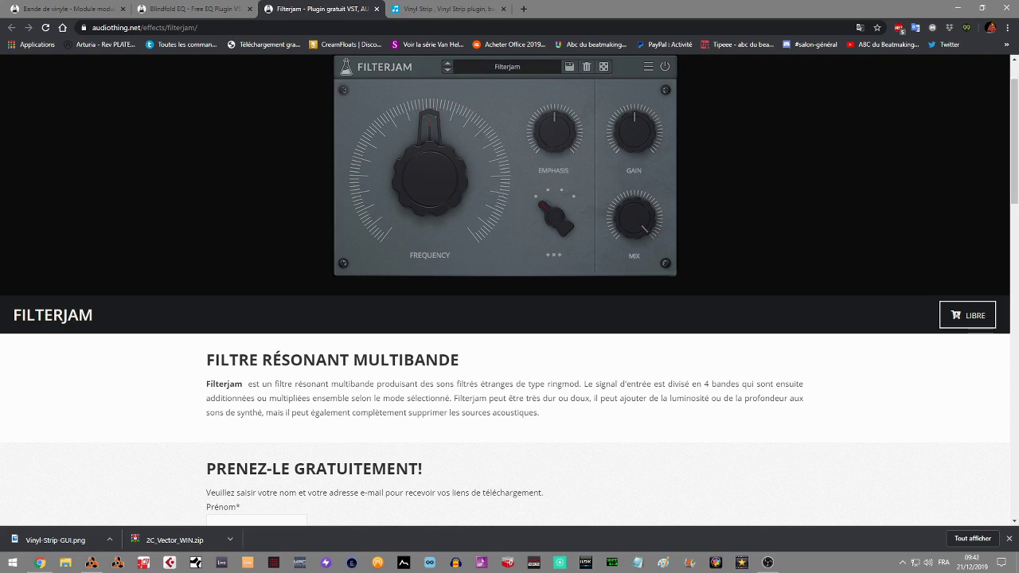
{"action": "scroll", "coordinate": [509, 291], "scroll_direction": "down", "scroll_amount": 3}
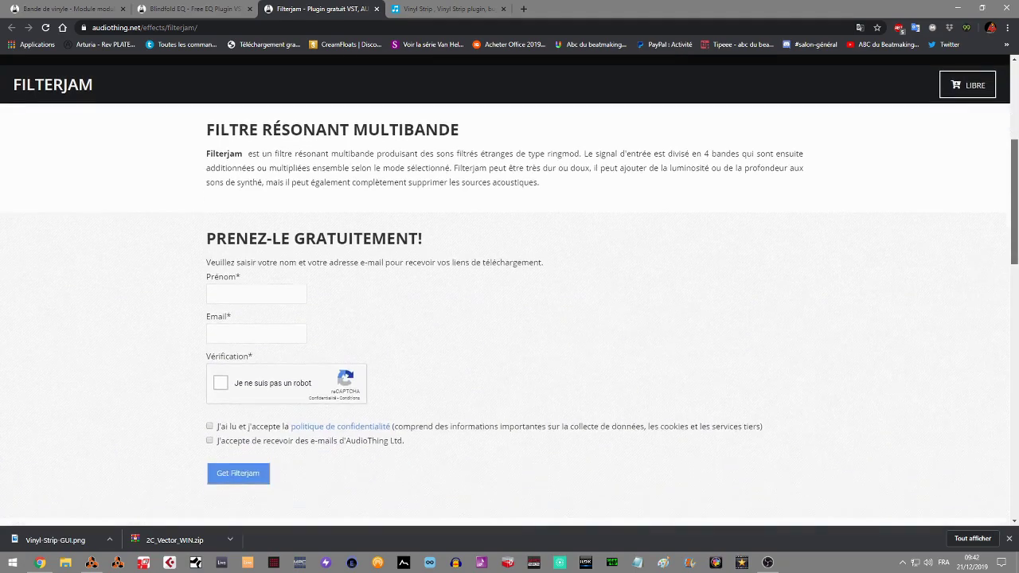
{"action": "scroll", "coordinate": [978, 64], "scroll_direction": "up", "scroll_amount": 4}
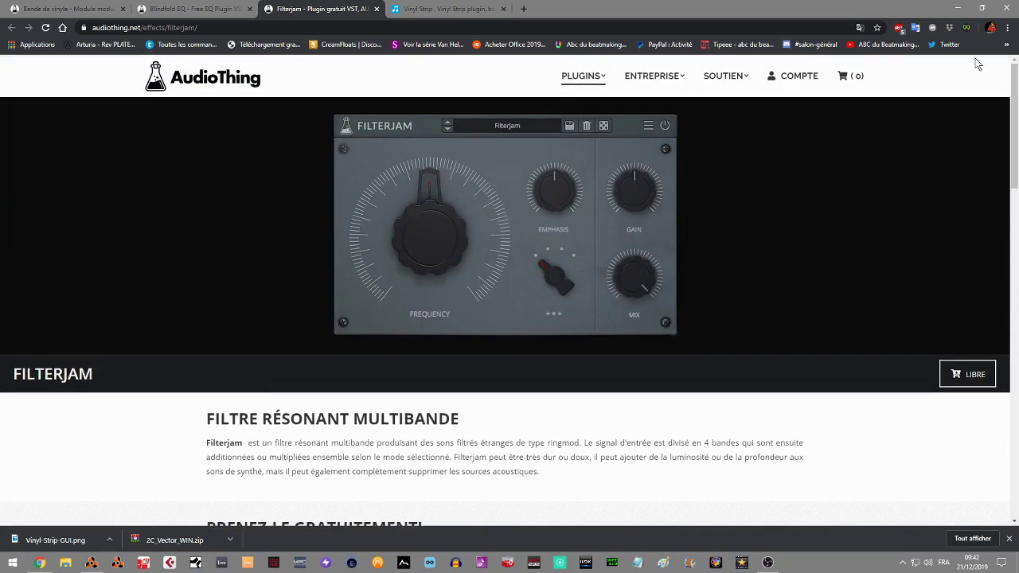
{"action": "key", "text": "ctrl+shift+Tab"}
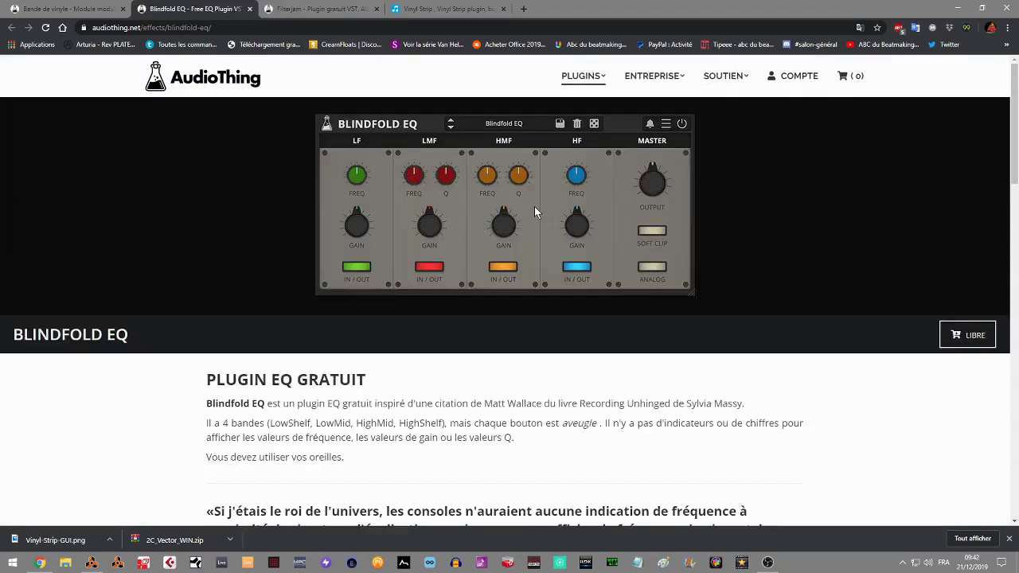
{"action": "left_click", "coordinate": [323, 11]}
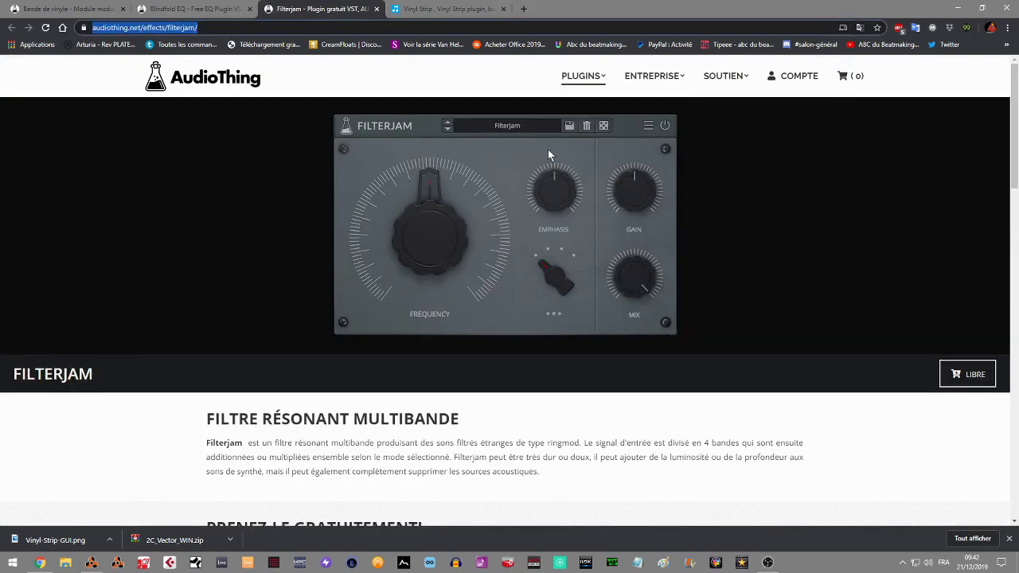
Step: Review the Vinyl Strip product page on Plugin Boutique, covering the price, press reviews, features and system requirements
{"action": "key", "text": "ctrl+Tab"}
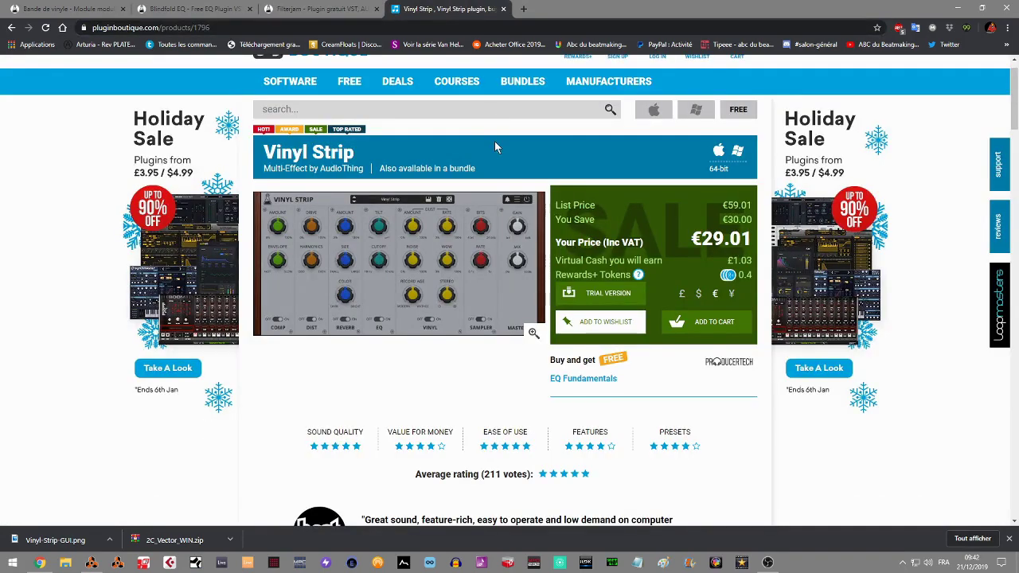
{"action": "mouse_move", "coordinate": [449, 275]}
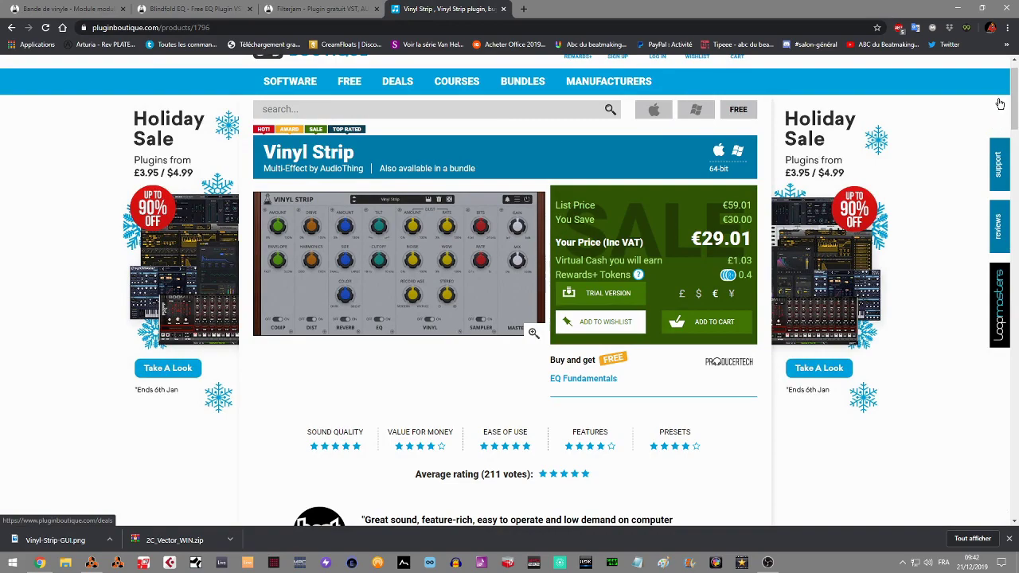
{"action": "scroll", "coordinate": [1001, 102], "scroll_direction": "down", "scroll_amount": 4}
{"action": "scroll", "coordinate": [591, 460], "scroll_direction": "down", "scroll_amount": 5}
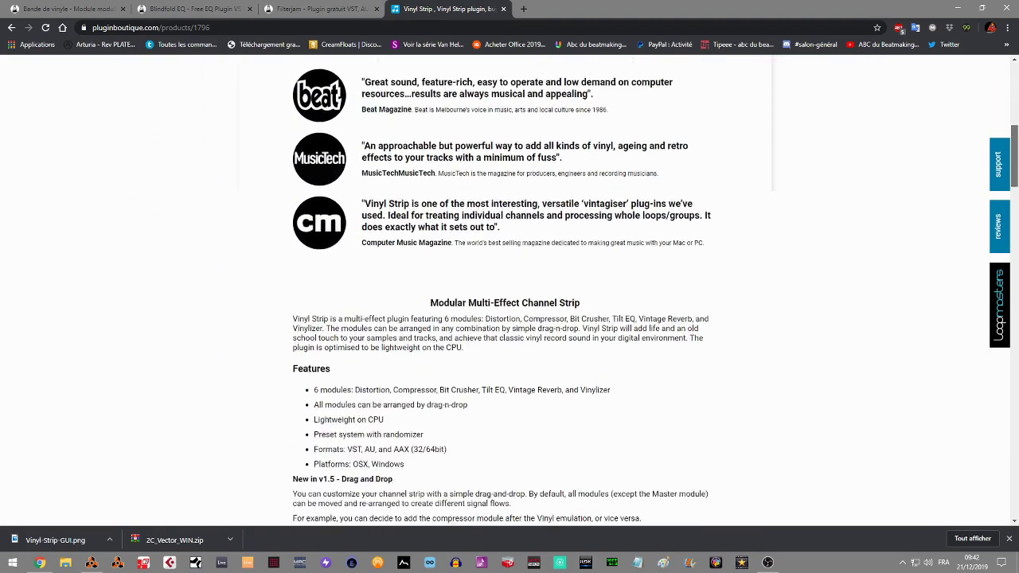
{"action": "scroll", "coordinate": [509, 286], "scroll_direction": "down", "scroll_amount": 3}
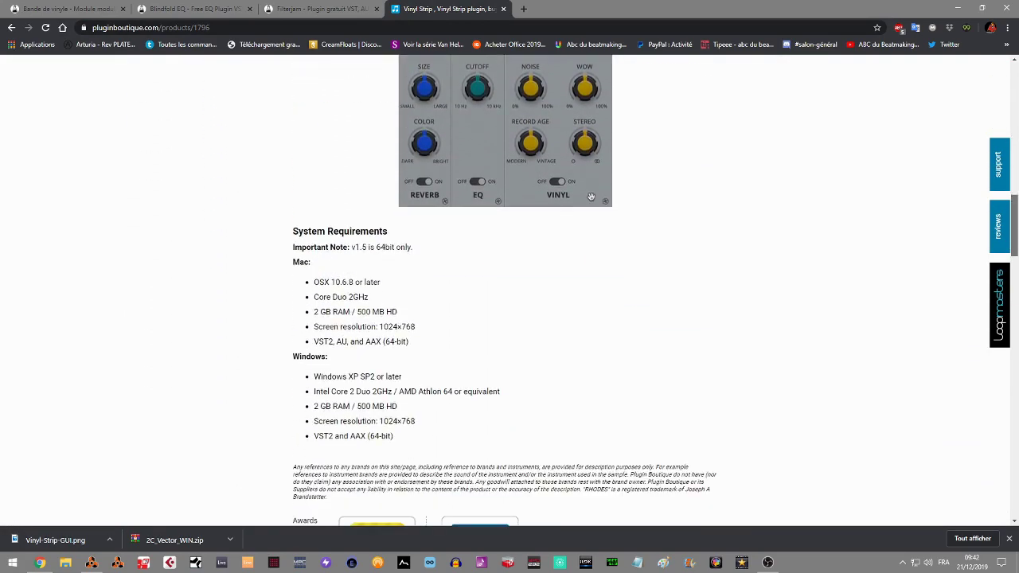
{"action": "scroll", "coordinate": [591, 197], "scroll_direction": "up", "scroll_amount": 12}
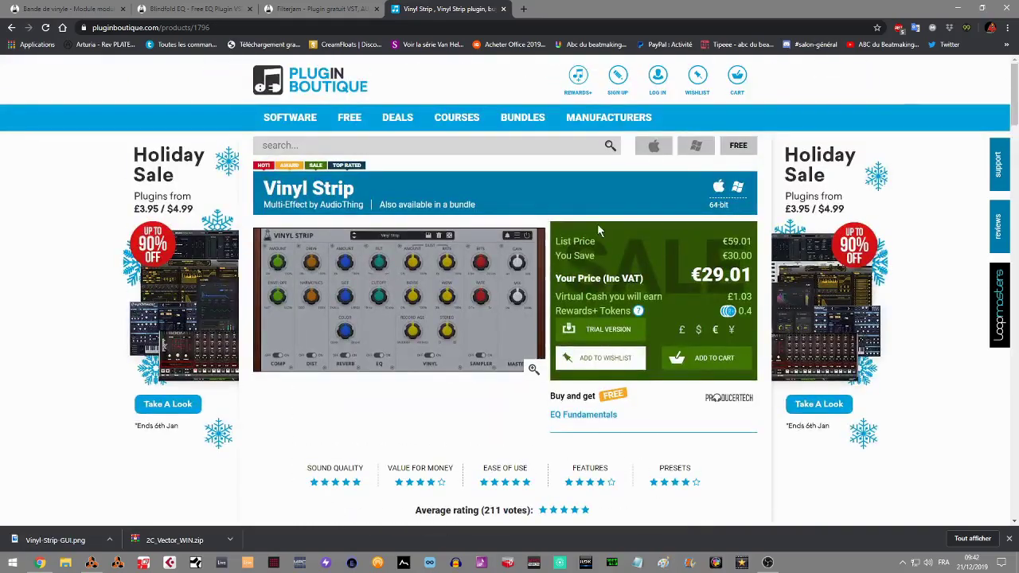
Step: Switch to the Reason project, show the sequencer under the rack and start playing the song
{"action": "left_click", "coordinate": [92, 563]}
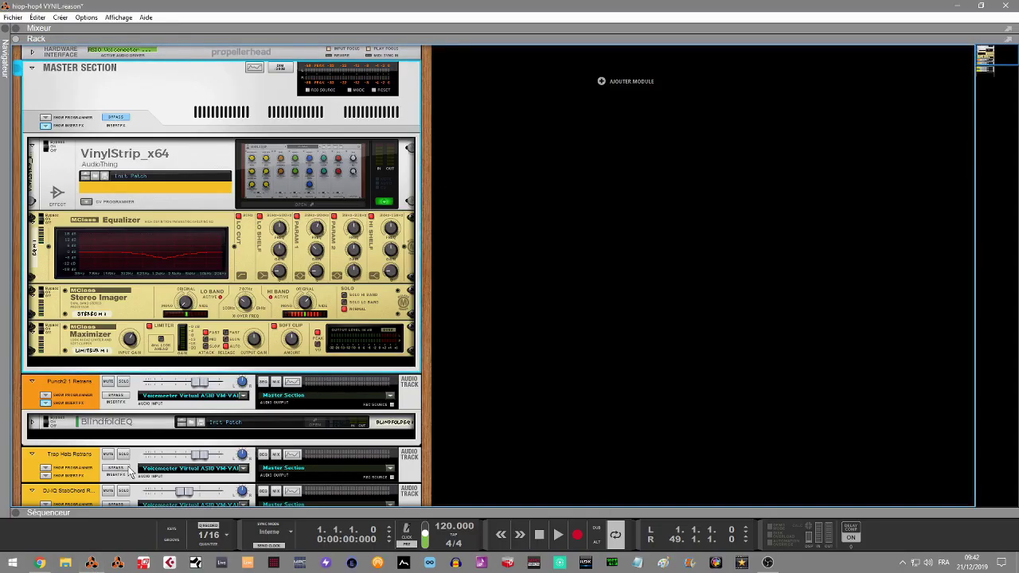
{"action": "left_click", "coordinate": [17, 514]}
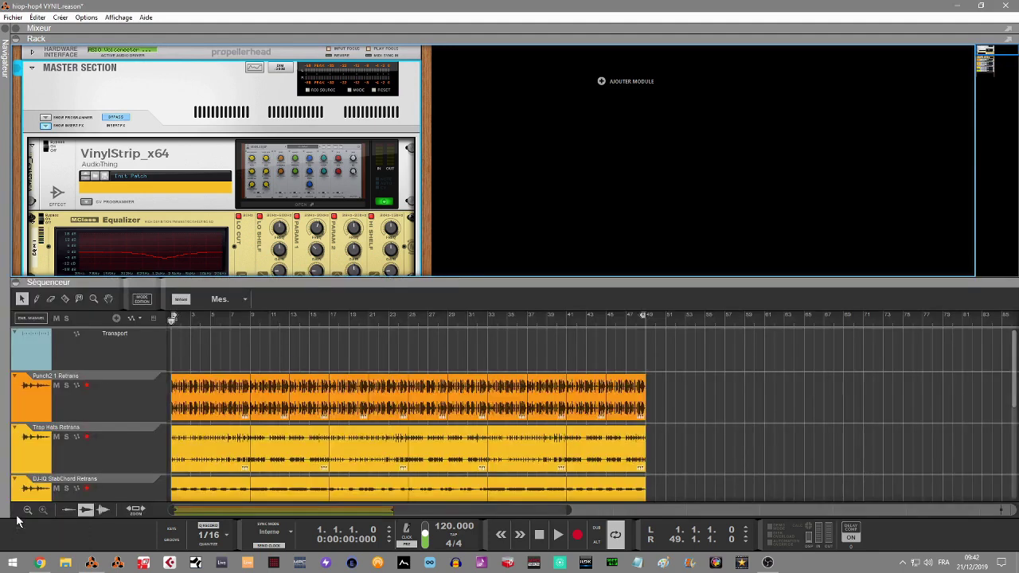
{"action": "key", "text": "space"}
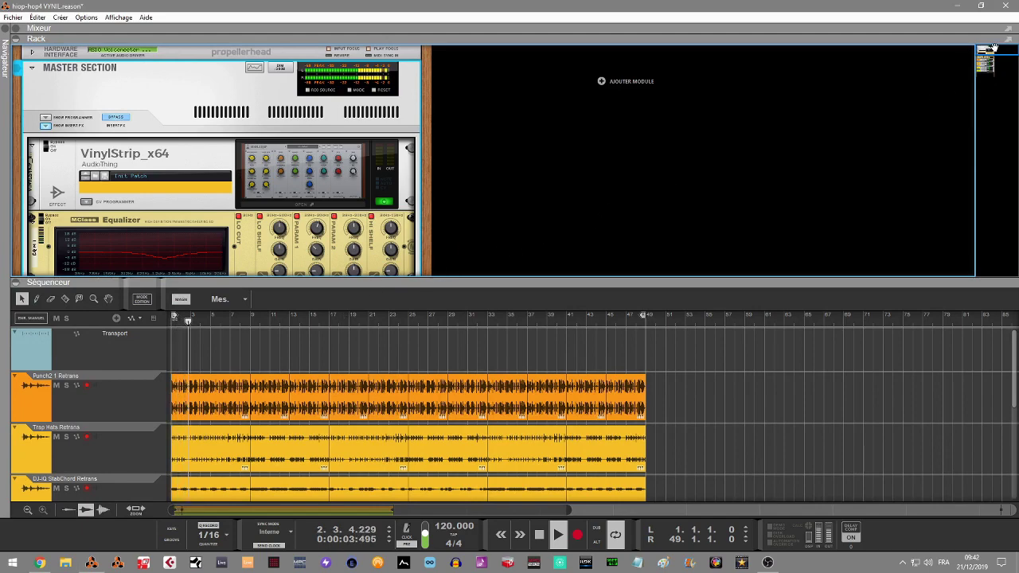
Step: Examine the rack's audio tracks and master effects during playback, collapse the sequencer, and stop the song
{"action": "left_click_drag", "start_coordinate": [989, 53], "coordinate": [990, 61]}
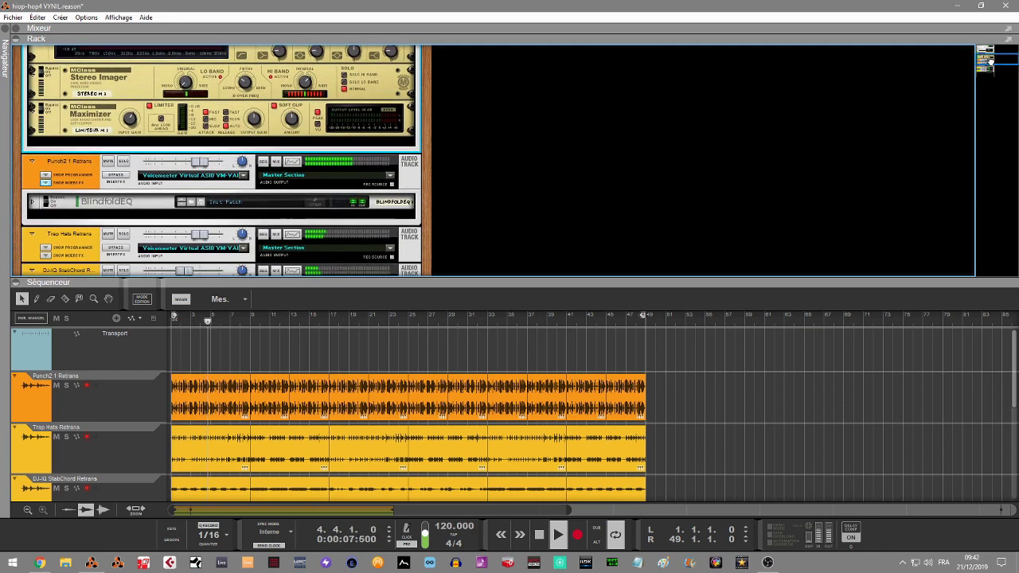
{"action": "left_click_drag", "start_coordinate": [989, 61], "coordinate": [991, 66]}
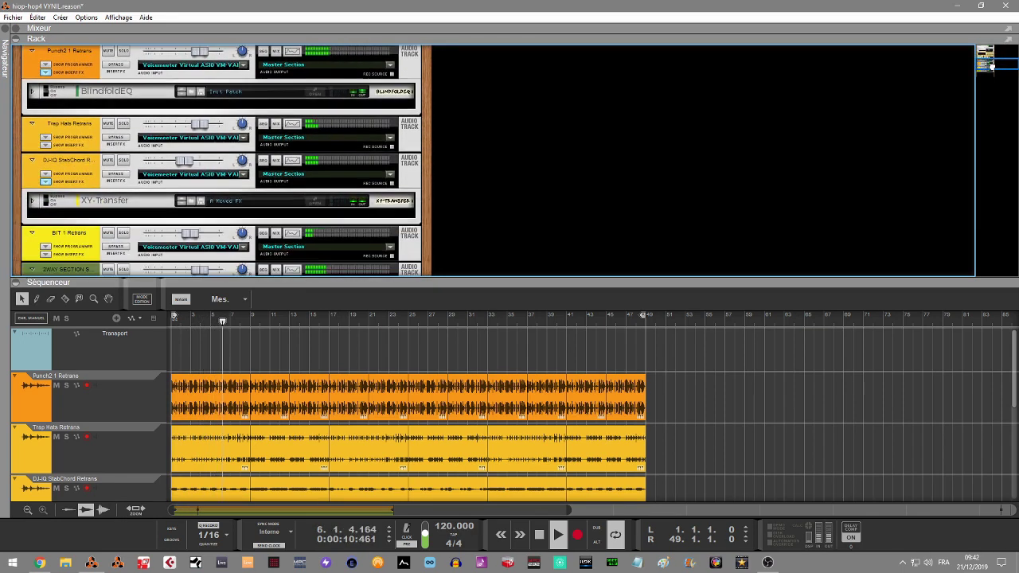
{"action": "left_click", "coordinate": [15, 284]}
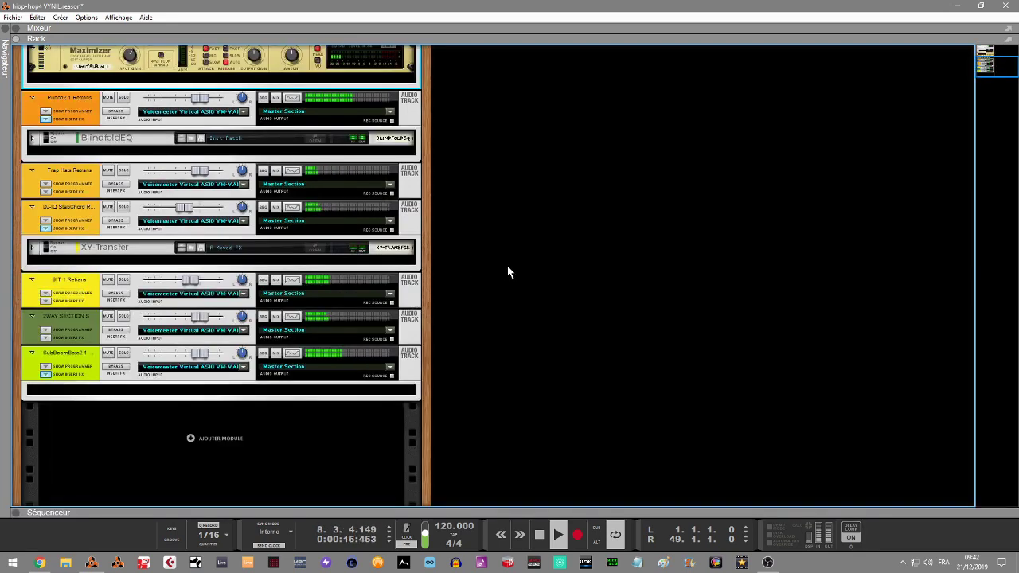
{"action": "left_click_drag", "start_coordinate": [987, 72], "coordinate": [987, 64]}
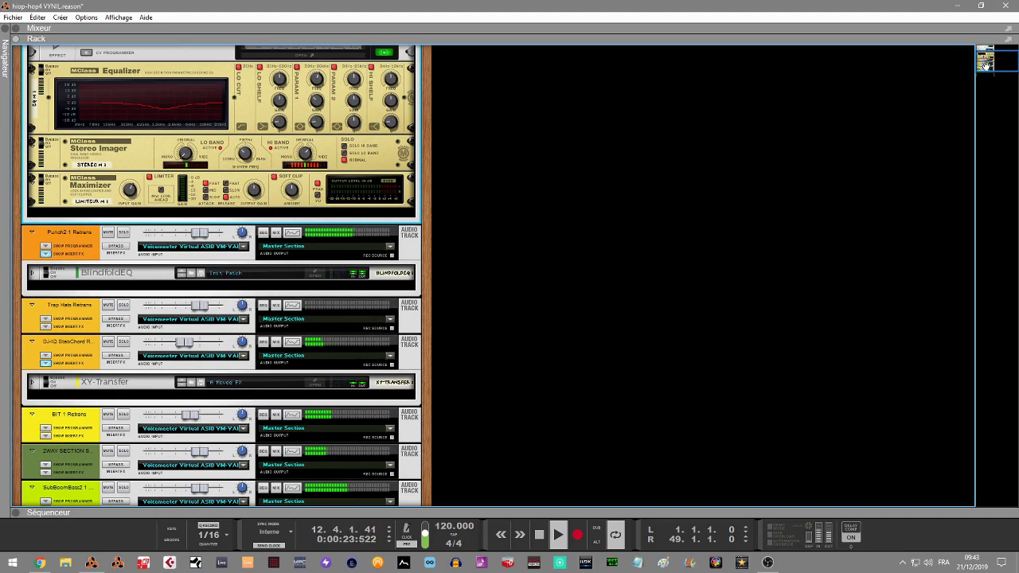
{"action": "left_click_drag", "start_coordinate": [986, 64], "coordinate": [986, 61]}
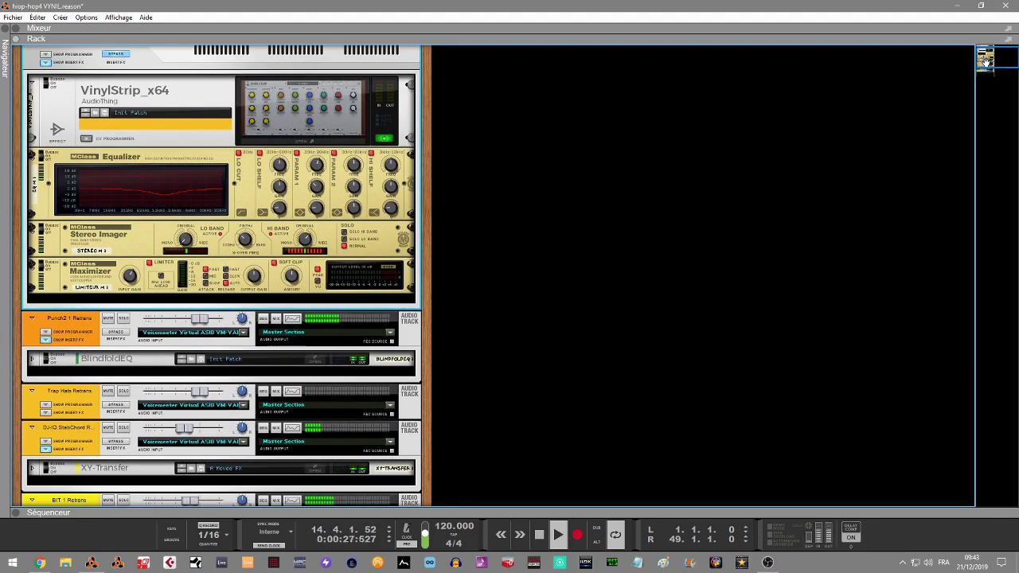
{"action": "key", "text": "space"}
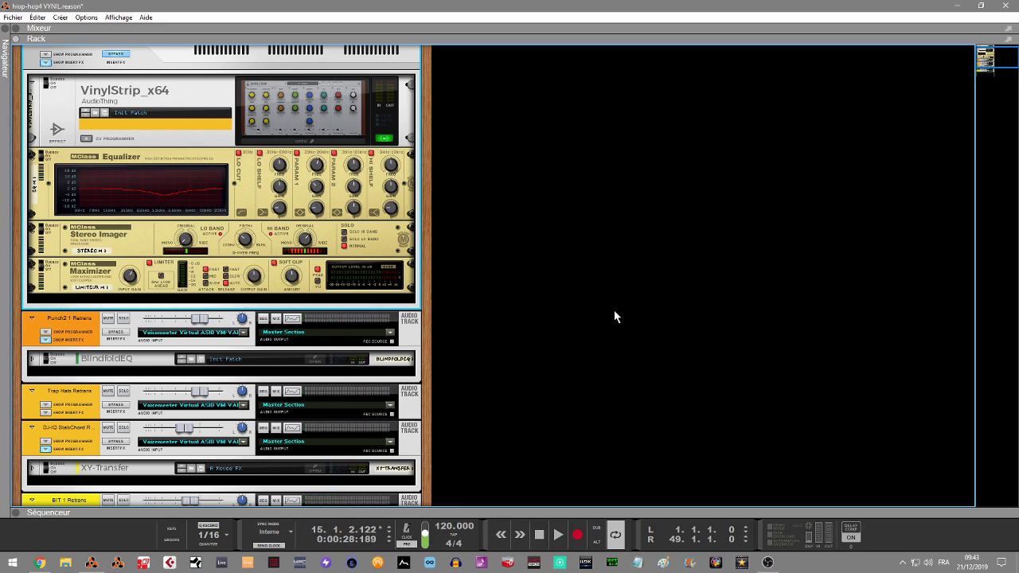
Step: Open the BlindfoldEQ plugin on the Punch2 1 track, and open the VinylStrip_x64 plugin in the Master Section
{"action": "left_click", "coordinate": [323, 364]}
{"action": "left_click", "coordinate": [324, 364]}
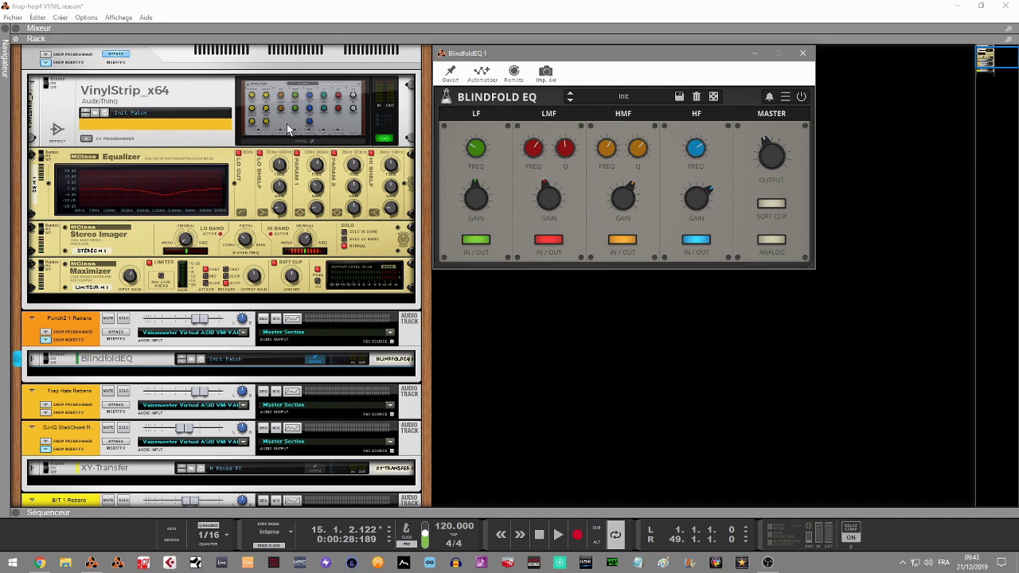
{"action": "left_click", "coordinate": [292, 147]}
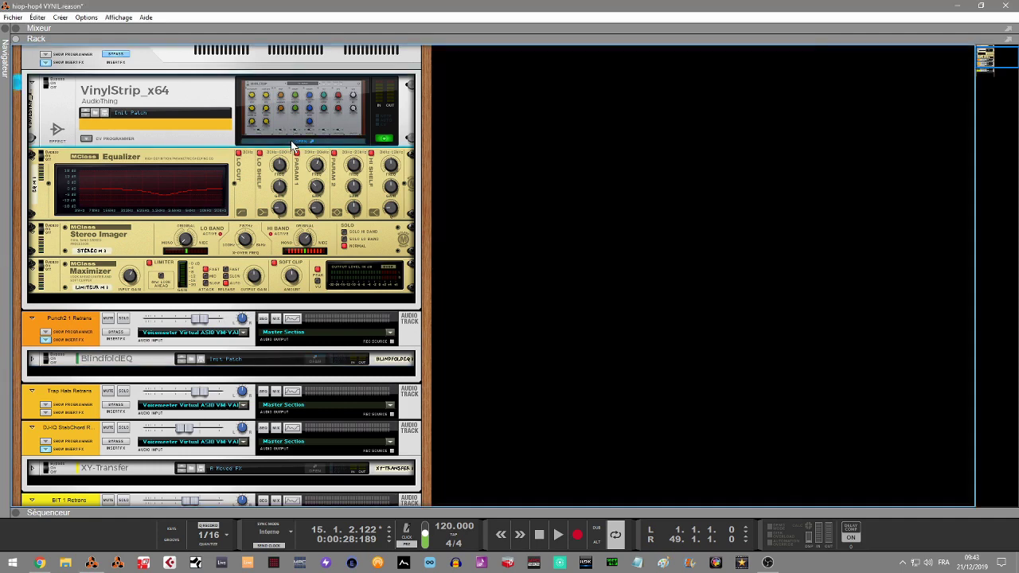
{"action": "left_click", "coordinate": [382, 139]}
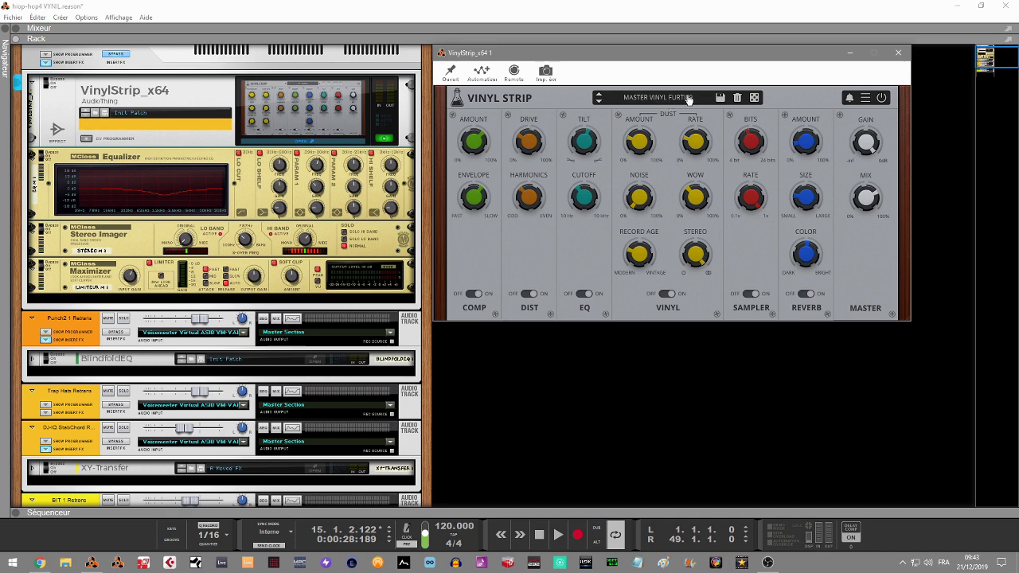
Step: Browse the factory and user presets available in Vinyl Strip without loading any of them
{"action": "left_click", "coordinate": [664, 99]}
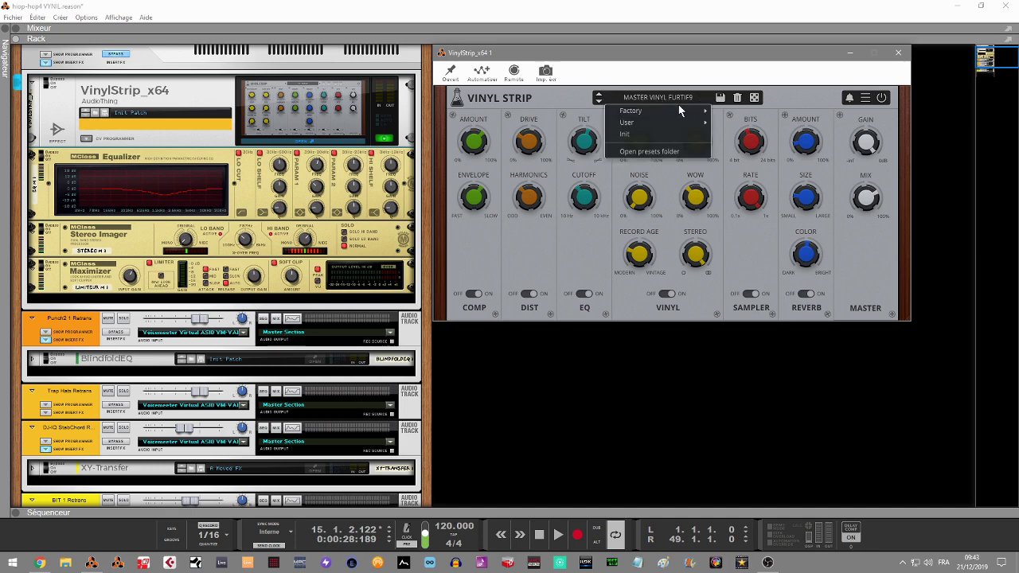
{"action": "mouse_move", "coordinate": [701, 111]}
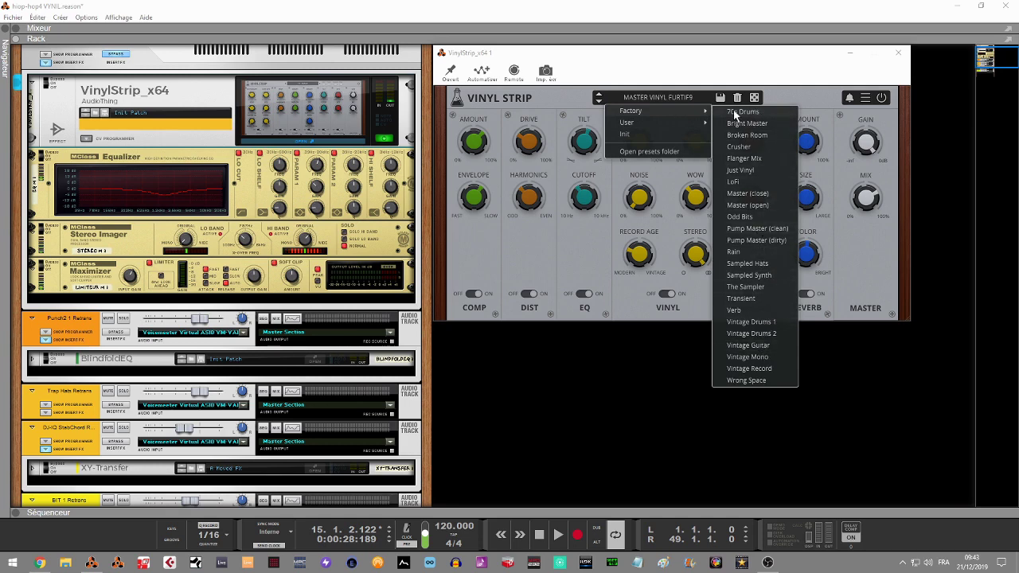
{"action": "mouse_move", "coordinate": [662, 121]}
{"action": "left_click", "coordinate": [681, 77]}
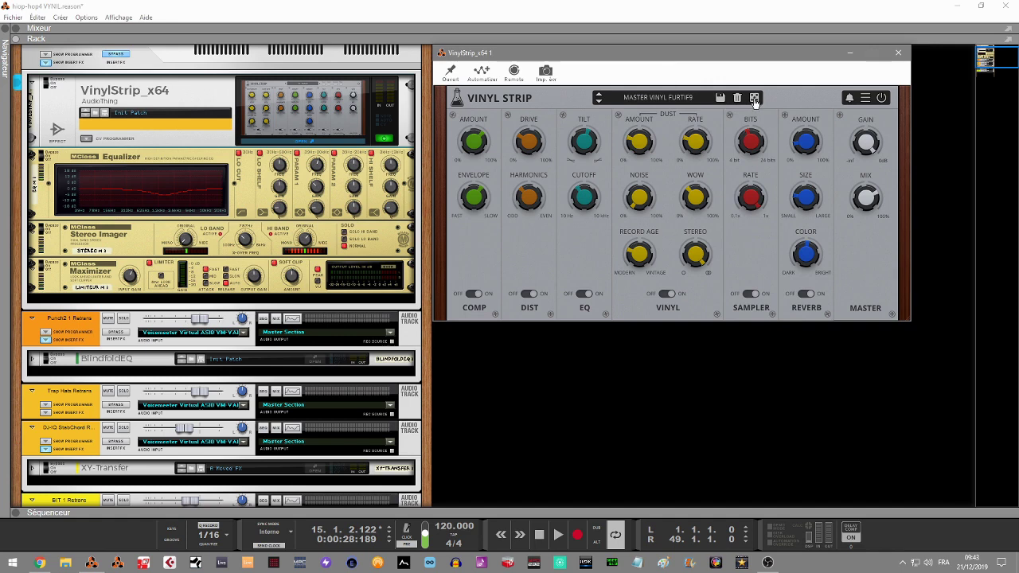
Step: Review Vinyl Strip's options, including the global settings for moving modules and the dust/noise envelope, leaving them as they are
{"action": "left_click", "coordinate": [865, 98]}
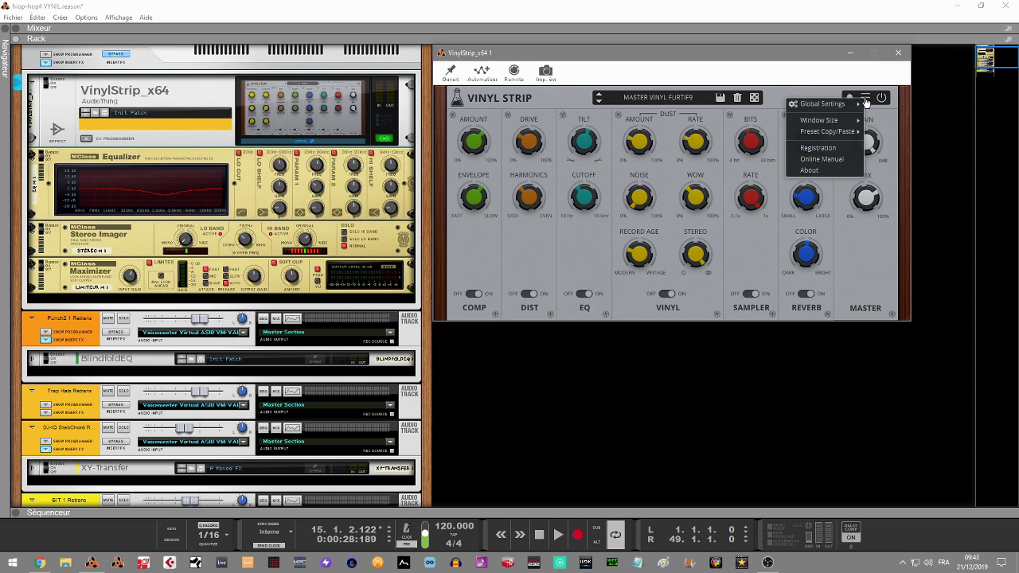
{"action": "mouse_move", "coordinate": [857, 104]}
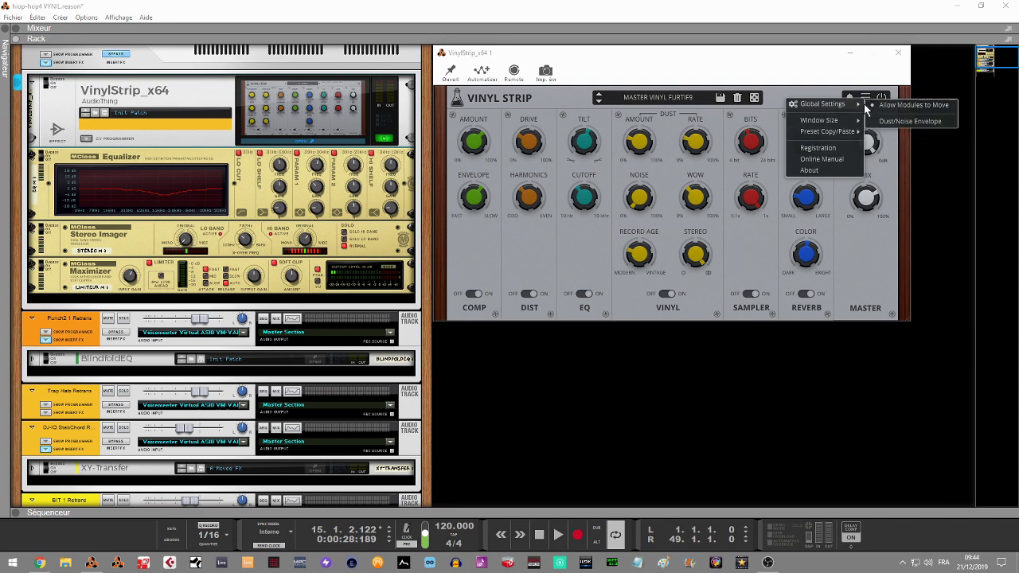
{"action": "mouse_move", "coordinate": [828, 126]}
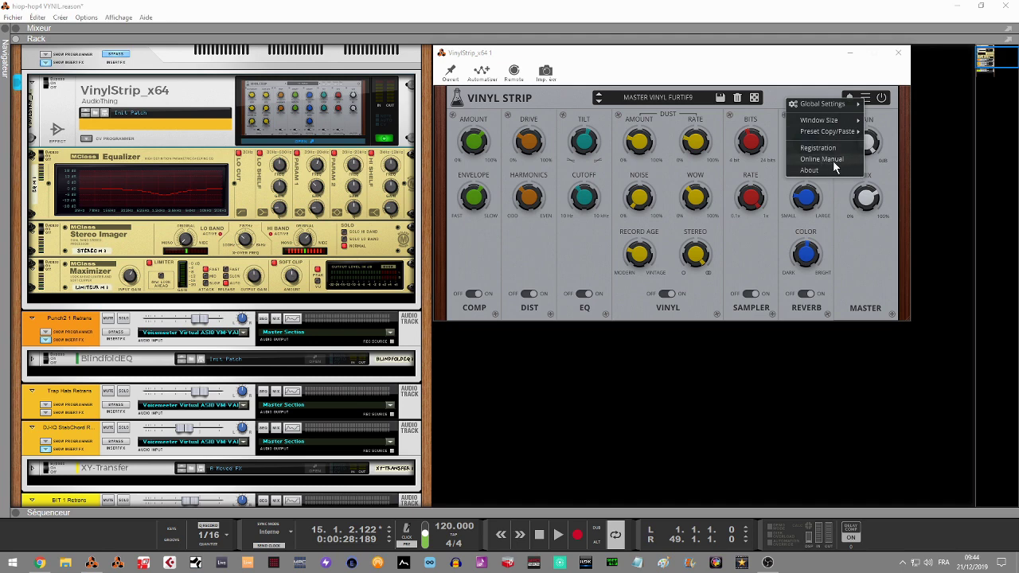
{"action": "left_click", "coordinate": [774, 79]}
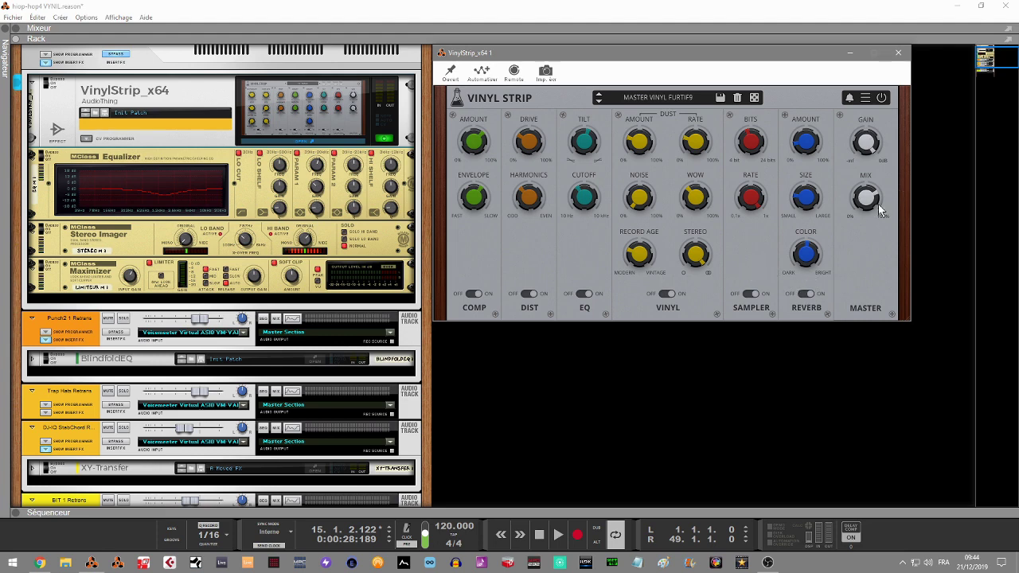
Step: Rearrange the Vinyl Strip modules into the order Reverb, Comp, EQ, Dist, Vinyl, Sampler
{"action": "left_click_drag", "start_coordinate": [801, 278], "coordinate": [541, 284]}
{"action": "left_click_drag", "start_coordinate": [471, 261], "coordinate": [657, 265]}
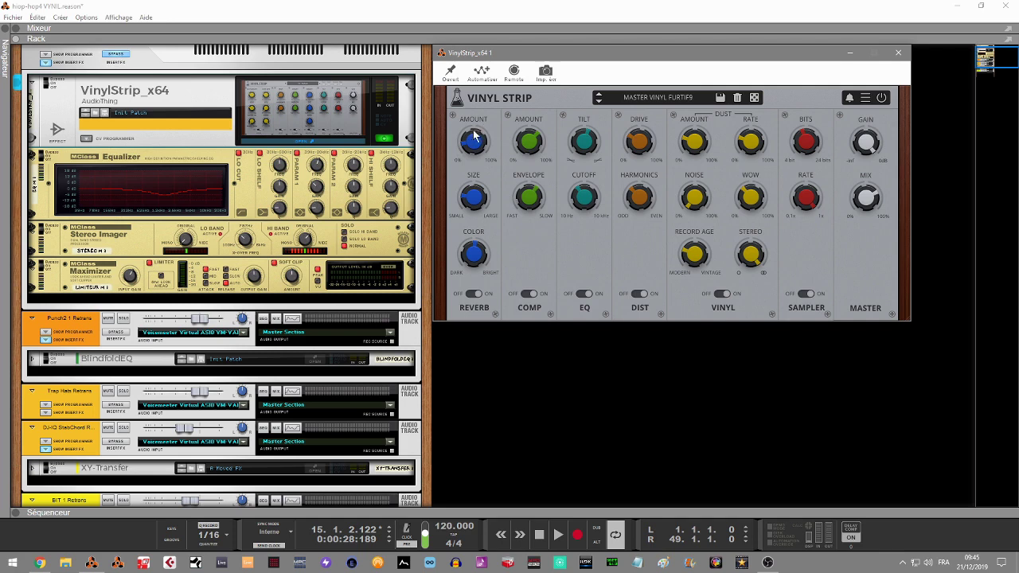
Step: Adjust the Reverb module's amount and color, and set its size to about 22%
{"action": "left_click_drag", "start_coordinate": [477, 144], "coordinate": [450, 39]}
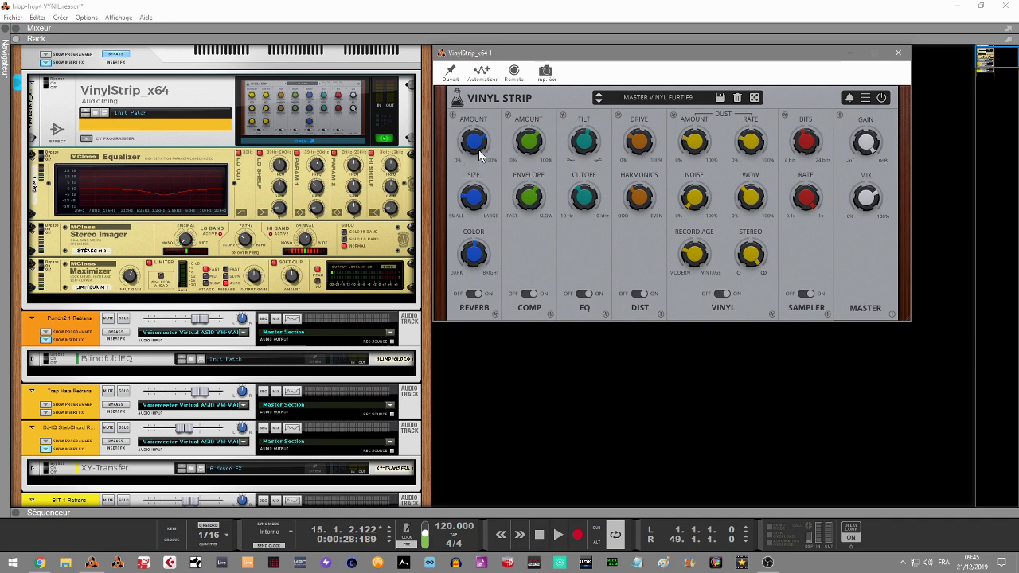
{"action": "left_click_drag", "start_coordinate": [474, 202], "coordinate": [476, 122]}
{"action": "left_click_drag", "start_coordinate": [476, 191], "coordinate": [472, 203]}
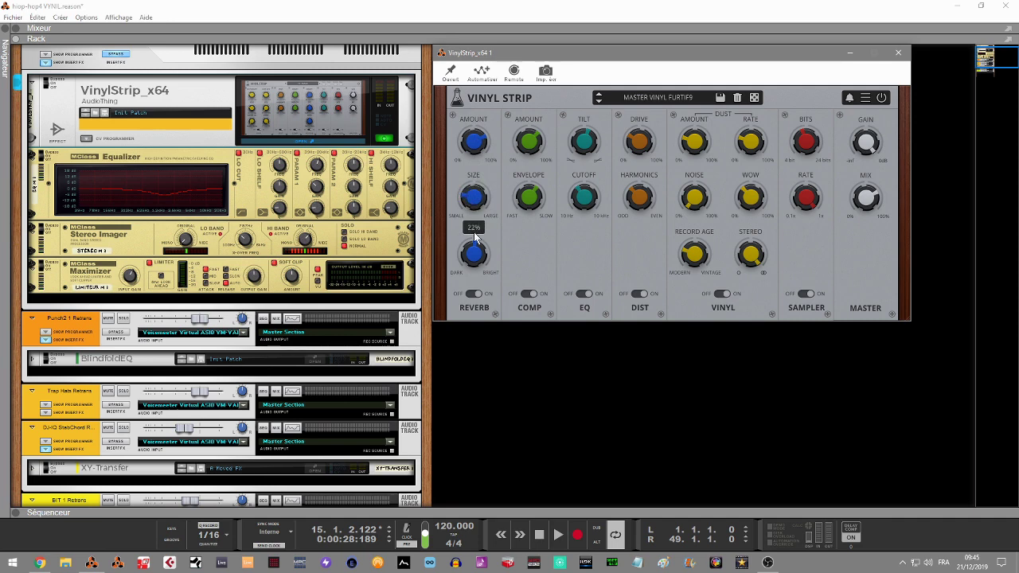
{"action": "left_click_drag", "start_coordinate": [473, 254], "coordinate": [488, 297]}
Step: Set the Comp module's envelope to about 45% and adjust its amount
{"action": "left_click_drag", "start_coordinate": [535, 198], "coordinate": [523, 211]}
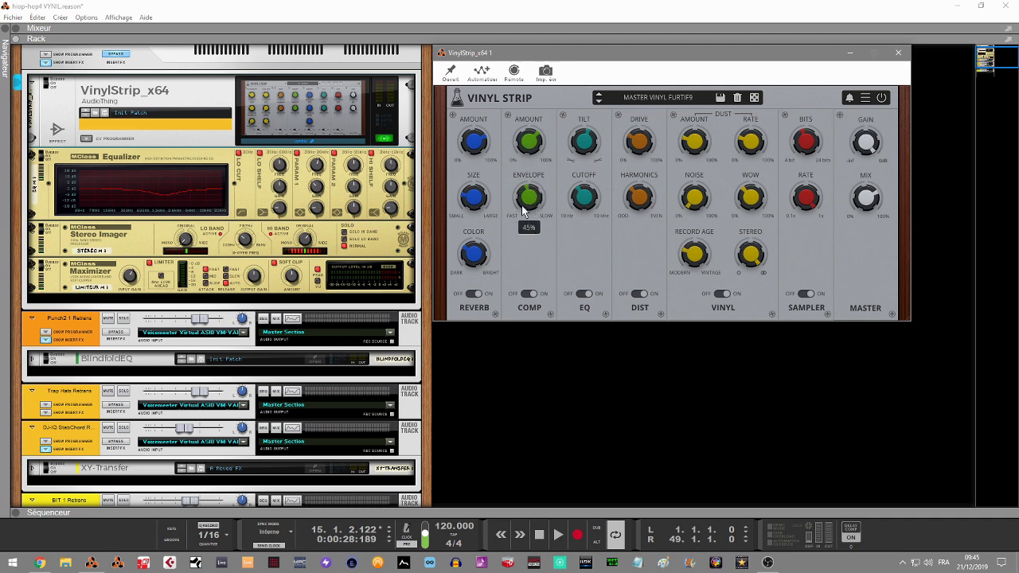
{"action": "mouse_move", "coordinate": [527, 137]}
{"action": "left_mouse_down"}
{"action": "mouse_move", "coordinate": [532, 173]}
{"action": "mouse_move", "coordinate": [515, 110]}
{"action": "mouse_move", "coordinate": [518, 137]}
{"action": "left_mouse_up"}
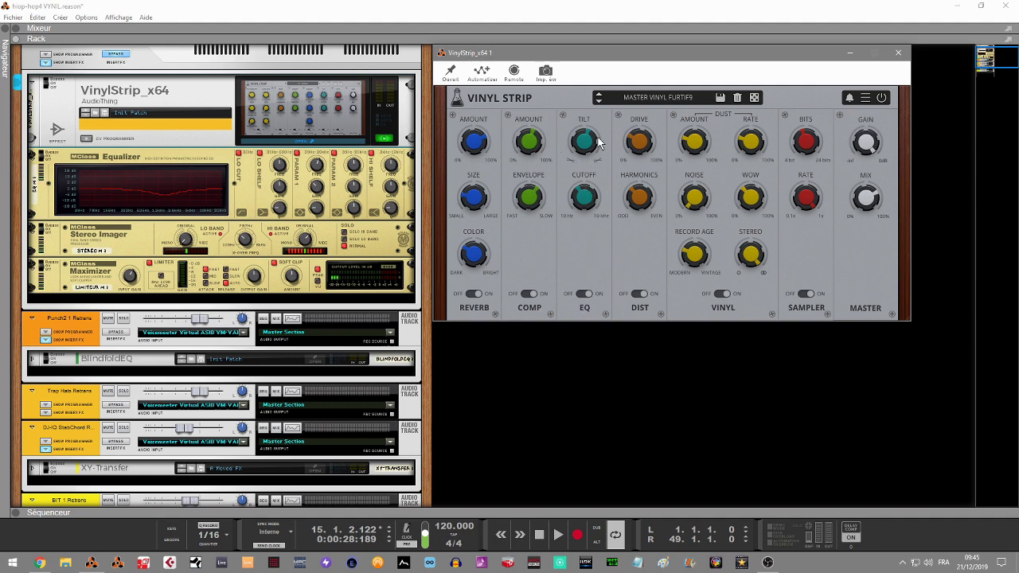
Step: Adjust the tilt in the EQ module and the harmonics in the Dist module
{"action": "mouse_move", "coordinate": [584, 141]}
{"action": "left_mouse_down"}
{"action": "mouse_move", "coordinate": [582, 130]}
{"action": "mouse_move", "coordinate": [599, 200]}
{"action": "mouse_move", "coordinate": [585, 225]}
{"action": "mouse_move", "coordinate": [583, 156]}
{"action": "mouse_move", "coordinate": [593, 229]}
{"action": "mouse_move", "coordinate": [575, 156]}
{"action": "left_mouse_up"}
{"action": "left_click_drag", "start_coordinate": [635, 203], "coordinate": [635, 134]}
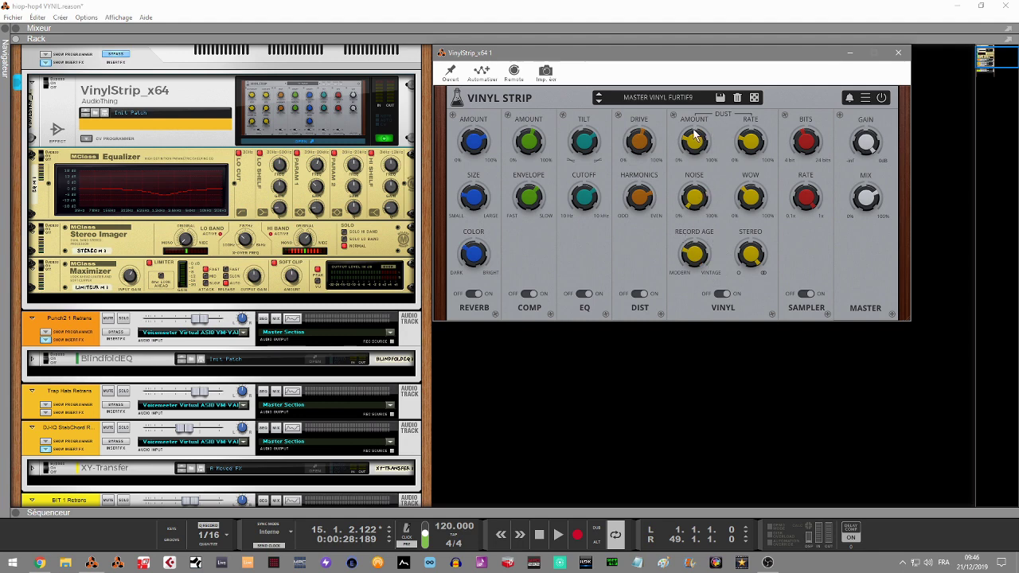
Step: Set the Vinyl module's dust amount to about 39% and wow to about 30%, and adjust its dust rate and noise
{"action": "mouse_move", "coordinate": [697, 146]}
{"action": "left_click_drag", "start_coordinate": [696, 145], "coordinate": [697, 130]}
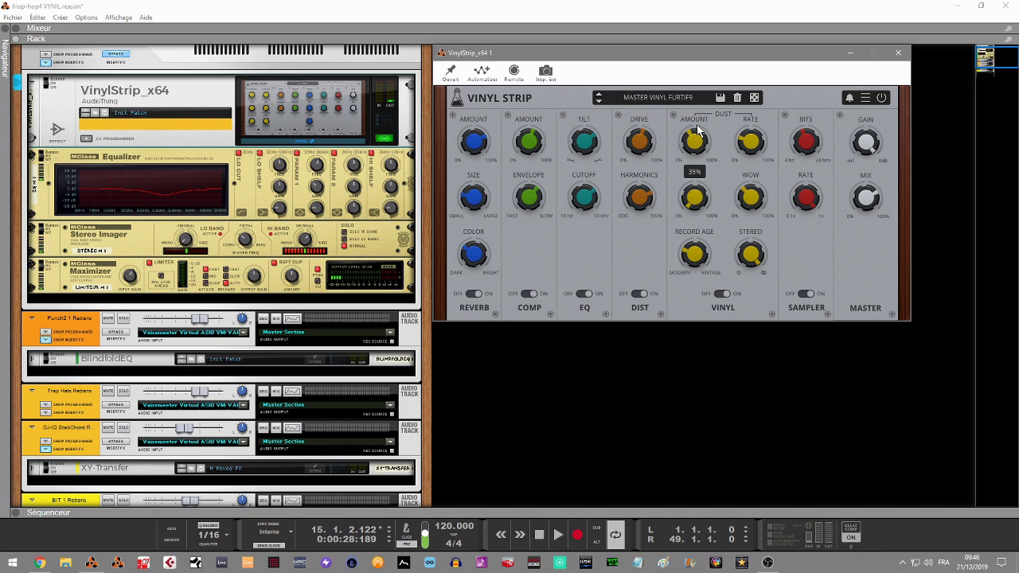
{"action": "left_click_drag", "start_coordinate": [755, 142], "coordinate": [752, 119]}
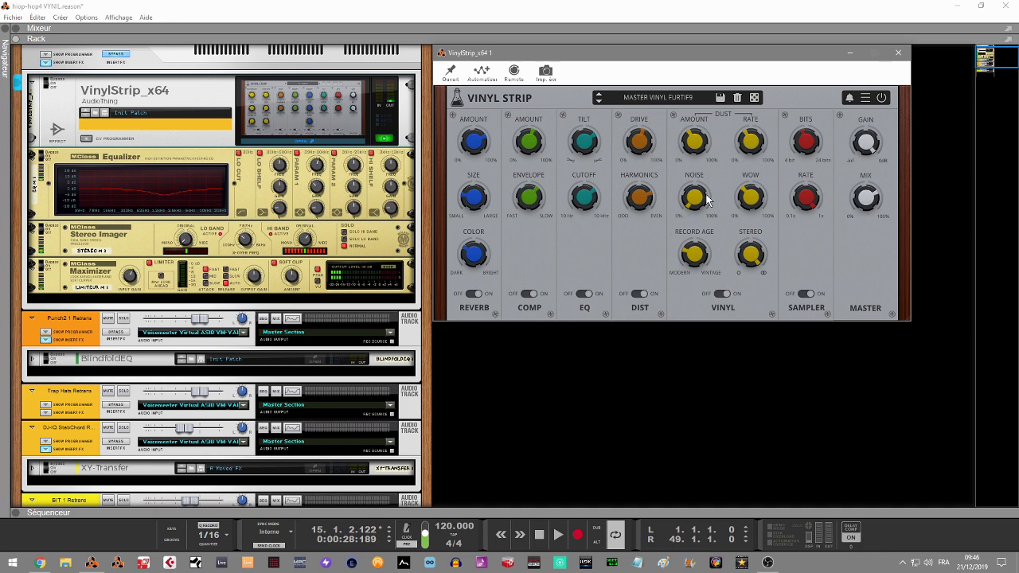
{"action": "left_click_drag", "start_coordinate": [693, 201], "coordinate": [696, 168]}
{"action": "mouse_move", "coordinate": [750, 202]}
{"action": "left_mouse_down"}
{"action": "mouse_move", "coordinate": [746, 165]}
{"action": "mouse_move", "coordinate": [752, 213]}
{"action": "left_mouse_up"}
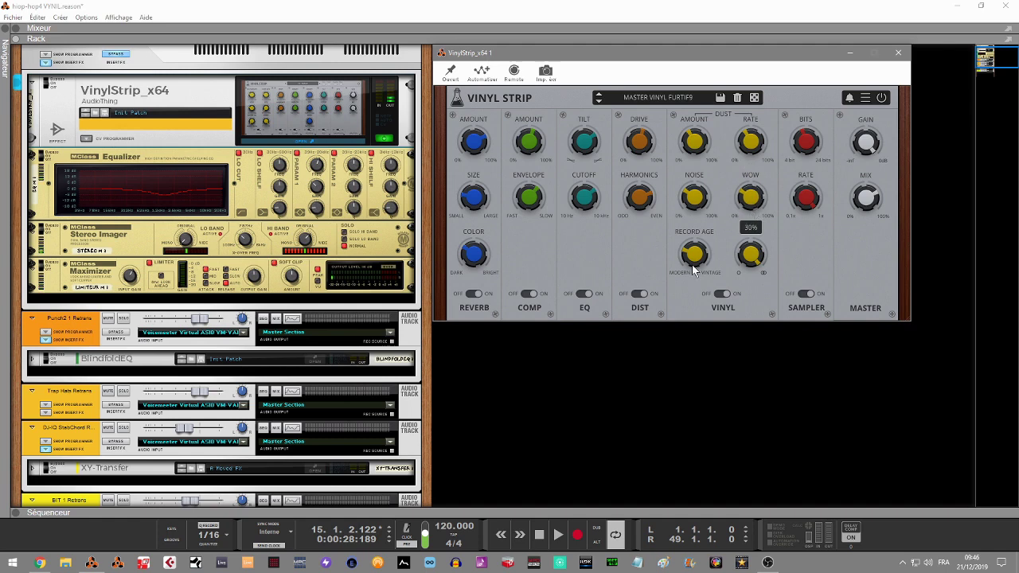
Step: Vary the Vinyl module's record age between modern and vintage, and adjust its stereo width
{"action": "mouse_move", "coordinate": [697, 263]}
{"action": "left_click_drag", "start_coordinate": [697, 265], "coordinate": [694, 252]}
{"action": "left_click_drag", "start_coordinate": [700, 291], "coordinate": [682, 183]}
{"action": "left_click_drag", "start_coordinate": [709, 271], "coordinate": [709, 331]}
{"action": "left_click_drag", "start_coordinate": [757, 257], "coordinate": [739, 232]}
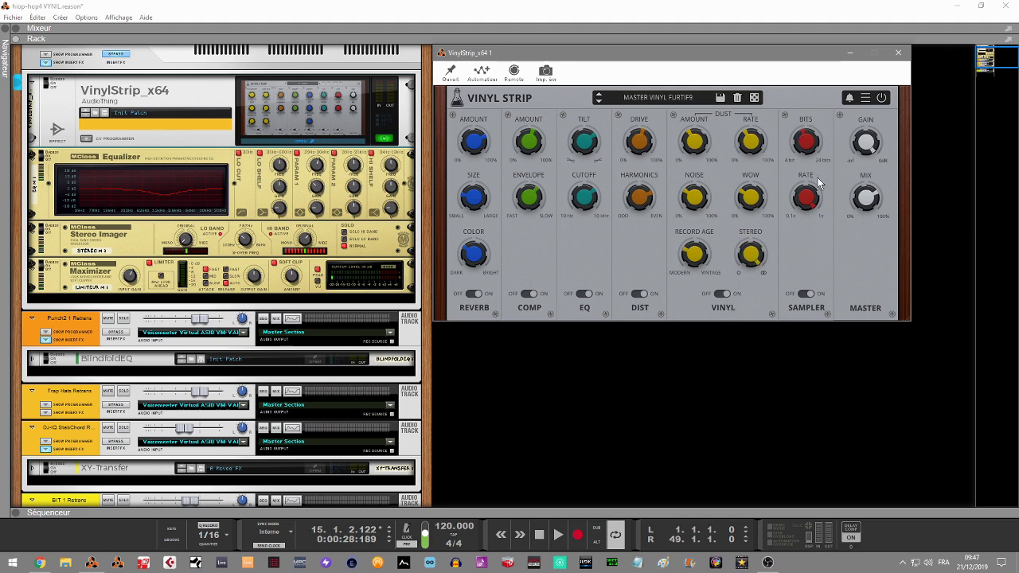
Step: Adjust the Sampler module's bits and rate, along with the Master gain and mix
{"action": "mouse_move", "coordinate": [805, 148]}
{"action": "left_mouse_down"}
{"action": "mouse_move", "coordinate": [790, 63]}
{"action": "mouse_move", "coordinate": [829, 225]}
{"action": "mouse_move", "coordinate": [821, 145]}
{"action": "left_mouse_up"}
{"action": "left_click_drag", "start_coordinate": [822, 199], "coordinate": [804, 249]}
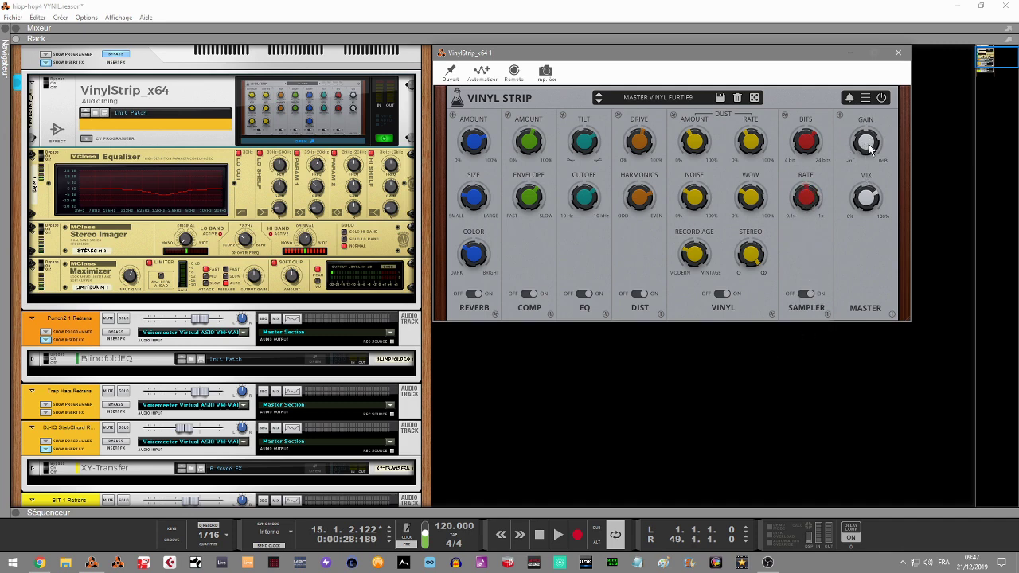
{"action": "left_click_drag", "start_coordinate": [870, 147], "coordinate": [865, 107]}
{"action": "mouse_move", "coordinate": [868, 199]}
{"action": "left_mouse_down"}
{"action": "mouse_move", "coordinate": [871, 266]}
{"action": "mouse_move", "coordinate": [865, 180]}
{"action": "mouse_move", "coordinate": [878, 262]}
{"action": "mouse_move", "coordinate": [851, 209]}
{"action": "left_mouse_up"}
Step: Load the factory preset 70s Drums in Vinyl Strip and start playback of the song
{"action": "left_click", "coordinate": [513, 94]}
{"action": "left_click", "coordinate": [637, 96]}
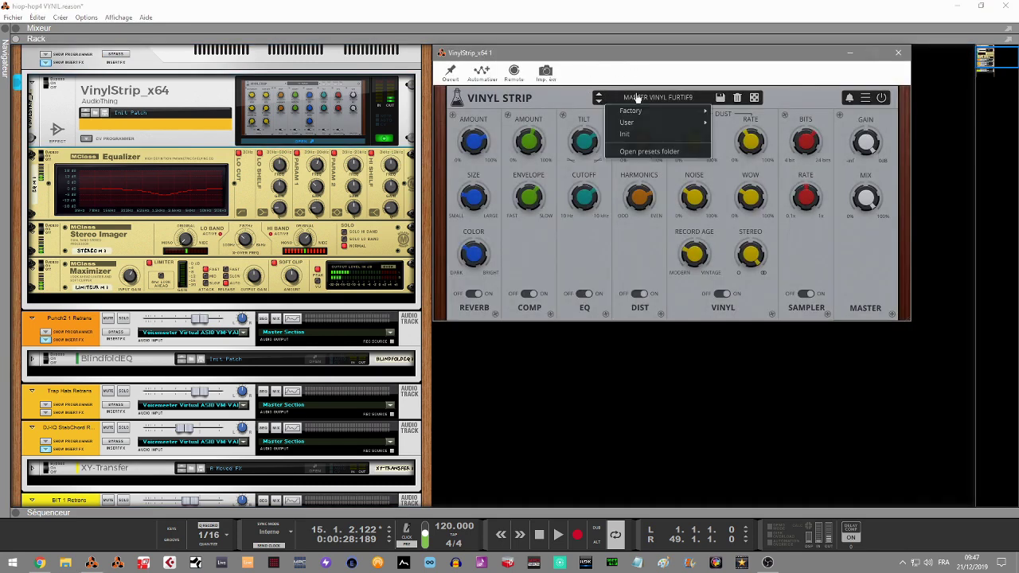
{"action": "mouse_move", "coordinate": [645, 113]}
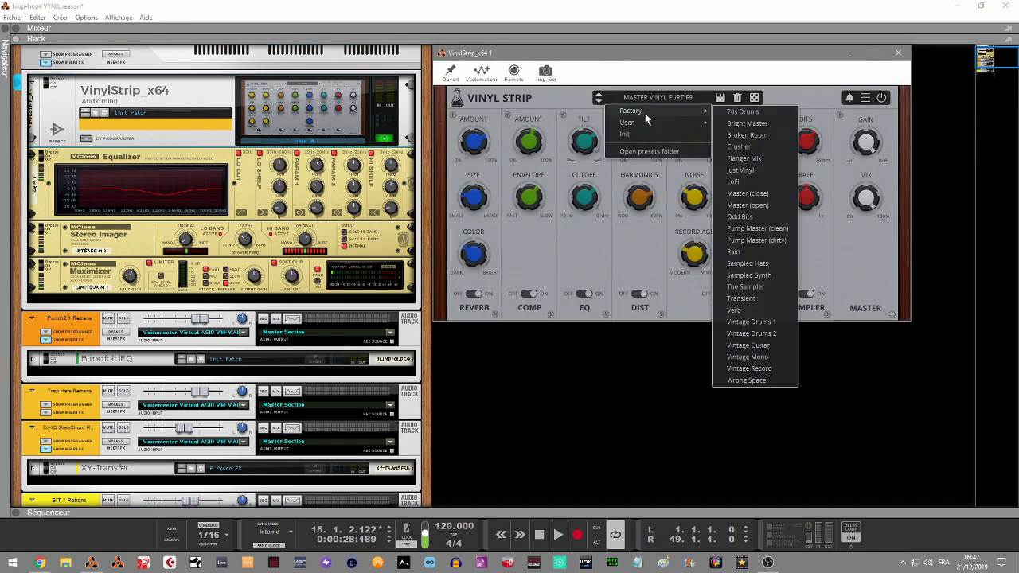
{"action": "left_click", "coordinate": [731, 113]}
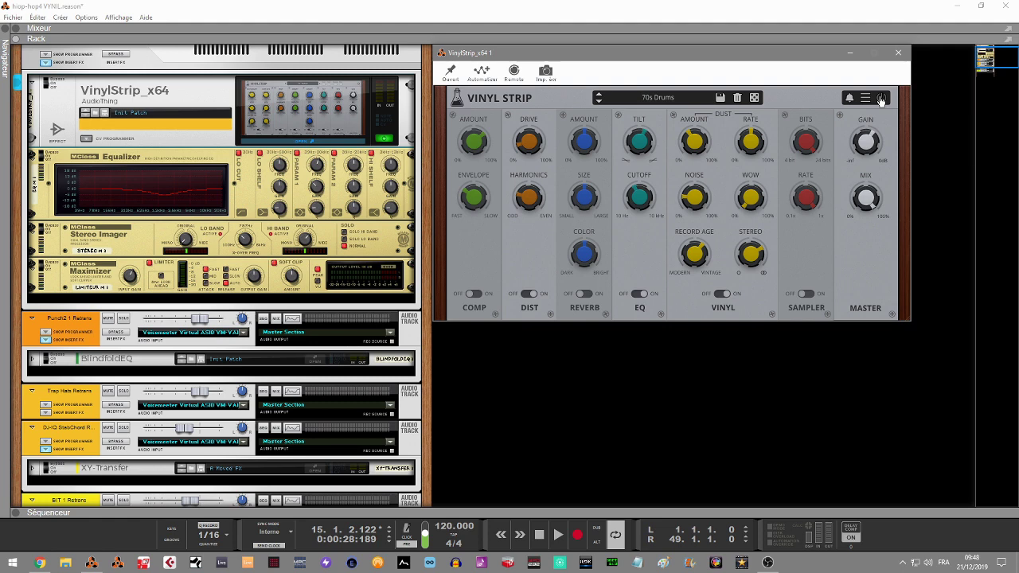
{"action": "key", "text": "space"}
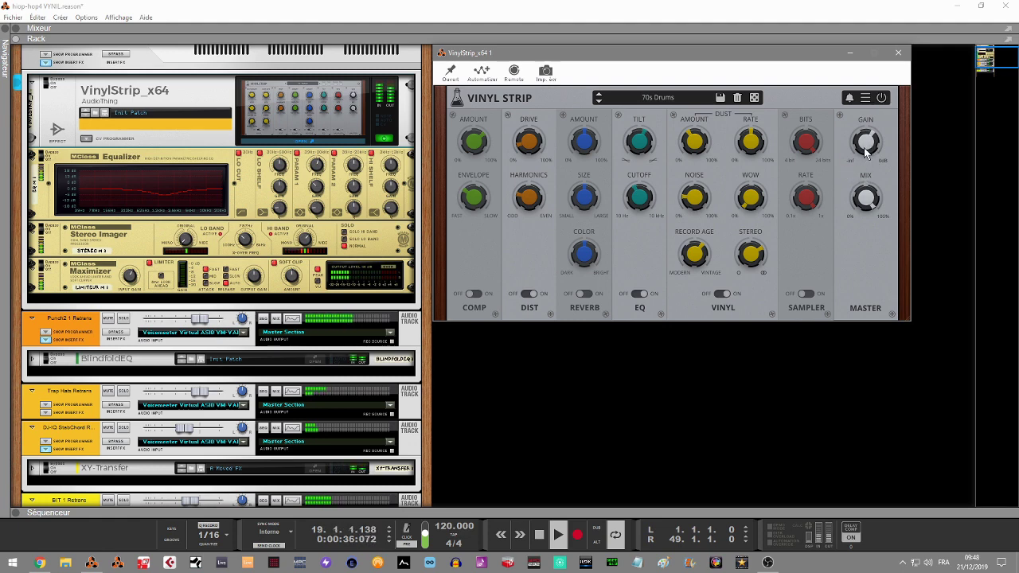
Step: Move the Reverb and Comp modules behind Vinyl so the chain reads Dist, EQ, Vinyl, Comp, Reverb, Sampler
{"action": "mouse_move", "coordinate": [866, 148]}
{"action": "left_click_drag", "start_coordinate": [578, 283], "coordinate": [719, 278]}
{"action": "left_click_drag", "start_coordinate": [473, 288], "coordinate": [681, 267]}
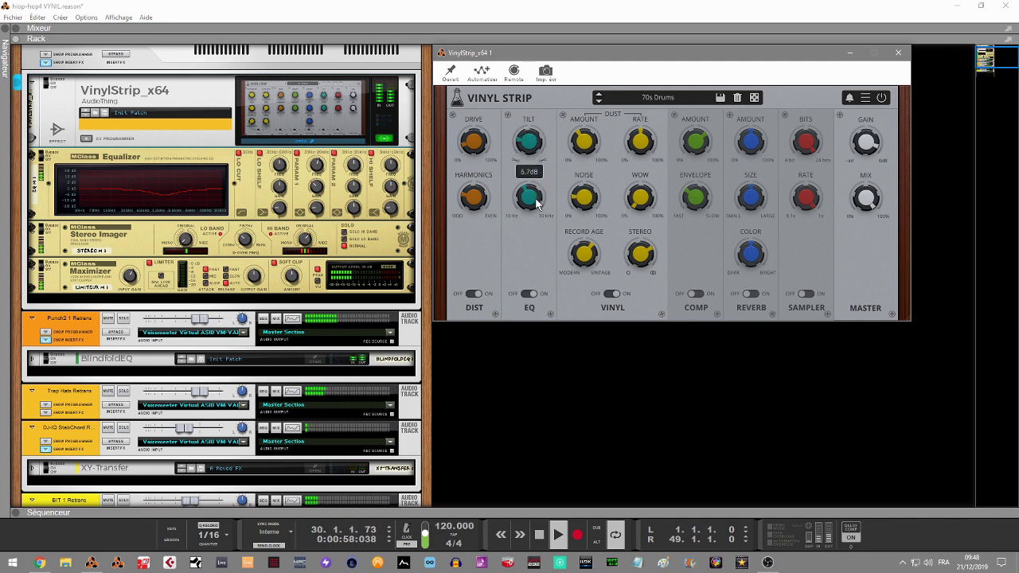
Step: Sweep the EQ module's cutoff down and up, and set the Dist module's drive to about 30%
{"action": "mouse_move", "coordinate": [525, 194]}
{"action": "mouse_move", "coordinate": [525, 190]}
{"action": "left_mouse_down"}
{"action": "mouse_move", "coordinate": [517, 175]}
{"action": "mouse_move", "coordinate": [515, 186]}
{"action": "left_mouse_up"}
{"action": "left_click_drag", "start_coordinate": [518, 226], "coordinate": [525, 269]}
{"action": "left_click_drag", "start_coordinate": [518, 202], "coordinate": [512, 153]}
{"action": "left_click_drag", "start_coordinate": [479, 197], "coordinate": [474, 117]}
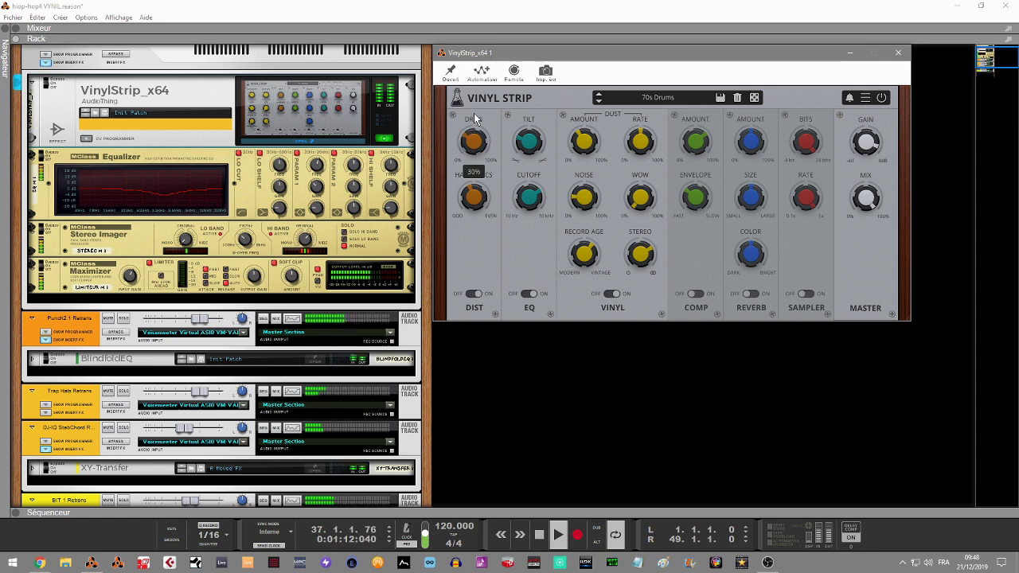
Step: Set the Vinyl module's record age to about 19% and fine-tune the EQ module's cutoff and tilt
{"action": "left_click_drag", "start_coordinate": [587, 253], "coordinate": [586, 282]}
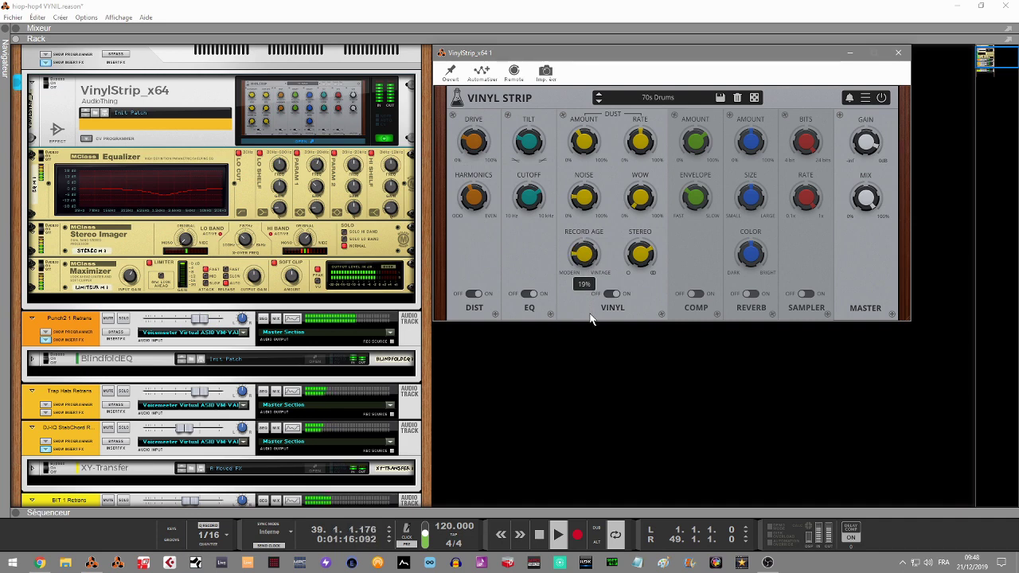
{"action": "mouse_move", "coordinate": [529, 204]}
{"action": "left_click_drag", "start_coordinate": [529, 202], "coordinate": [530, 216]}
{"action": "mouse_move", "coordinate": [526, 135]}
{"action": "left_click_drag", "start_coordinate": [527, 134], "coordinate": [527, 129]}
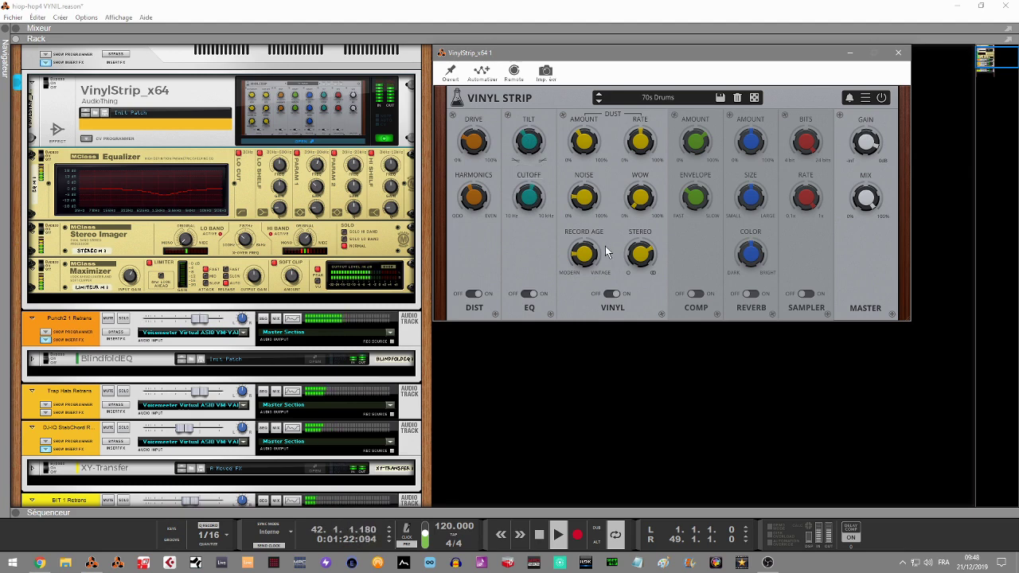
Step: Adjust the Vinyl module's record age and stereo width, plus its dust rate and dust amount
{"action": "left_click_drag", "start_coordinate": [589, 259], "coordinate": [653, 393]}
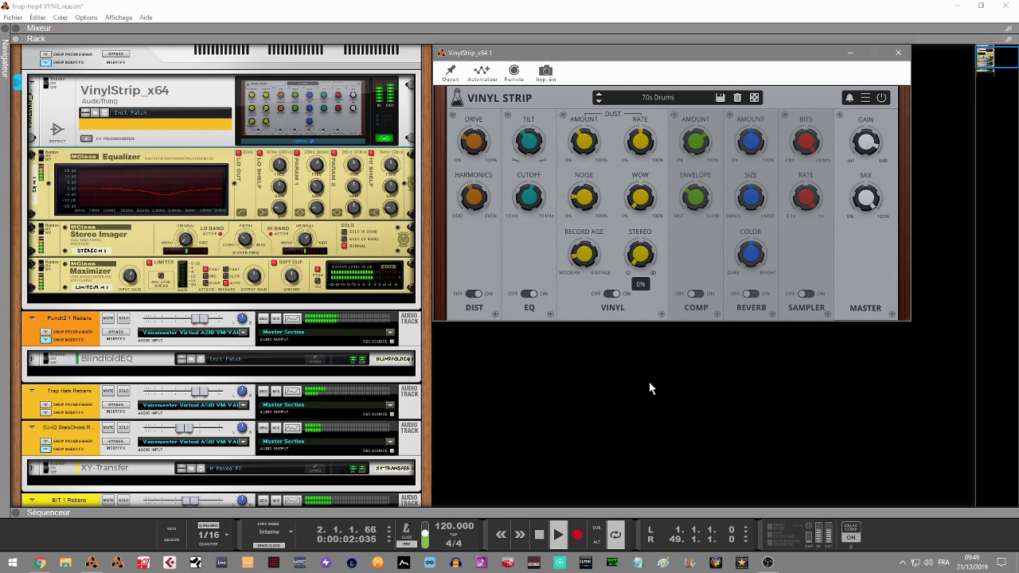
{"action": "left_click_drag", "start_coordinate": [648, 381], "coordinate": [633, 67]}
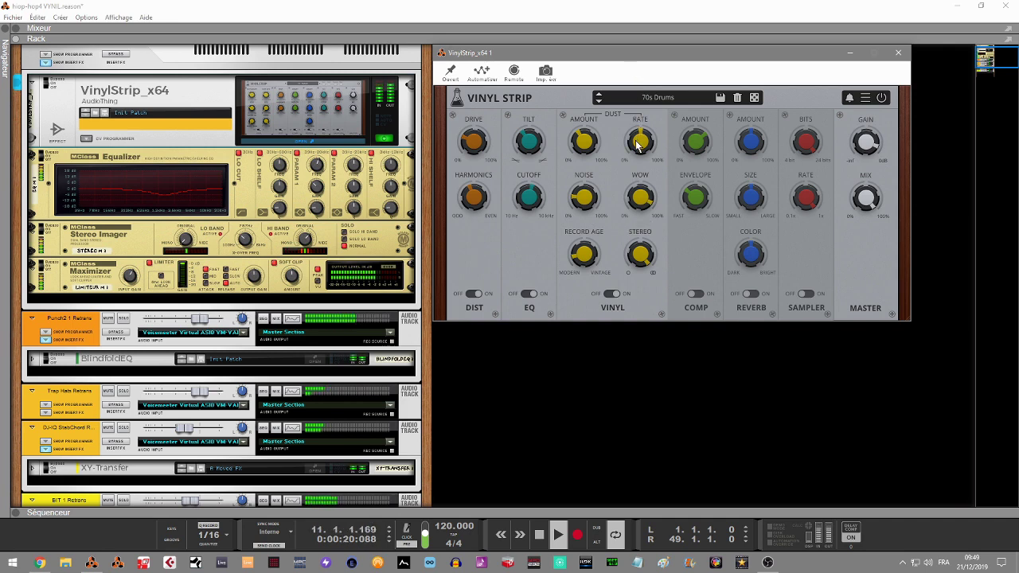
{"action": "left_click_drag", "start_coordinate": [637, 146], "coordinate": [635, 115]}
{"action": "left_click_drag", "start_coordinate": [585, 152], "coordinate": [584, 175]}
Step: Load the Bright Master preset and turn on its Sampler module with 15 bits and an adjusted rate
{"action": "left_click", "coordinate": [599, 101]}
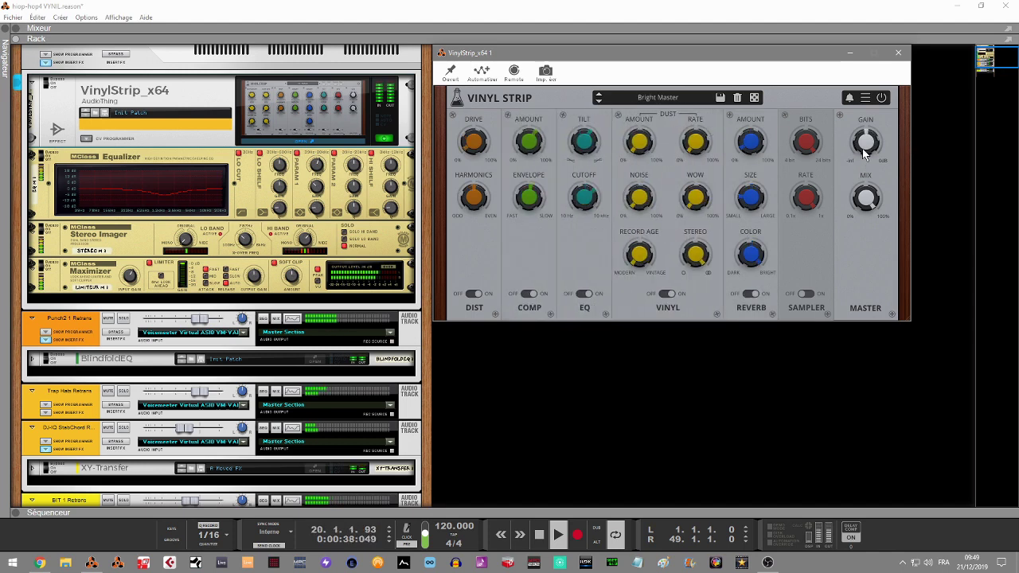
{"action": "mouse_move", "coordinate": [866, 137]}
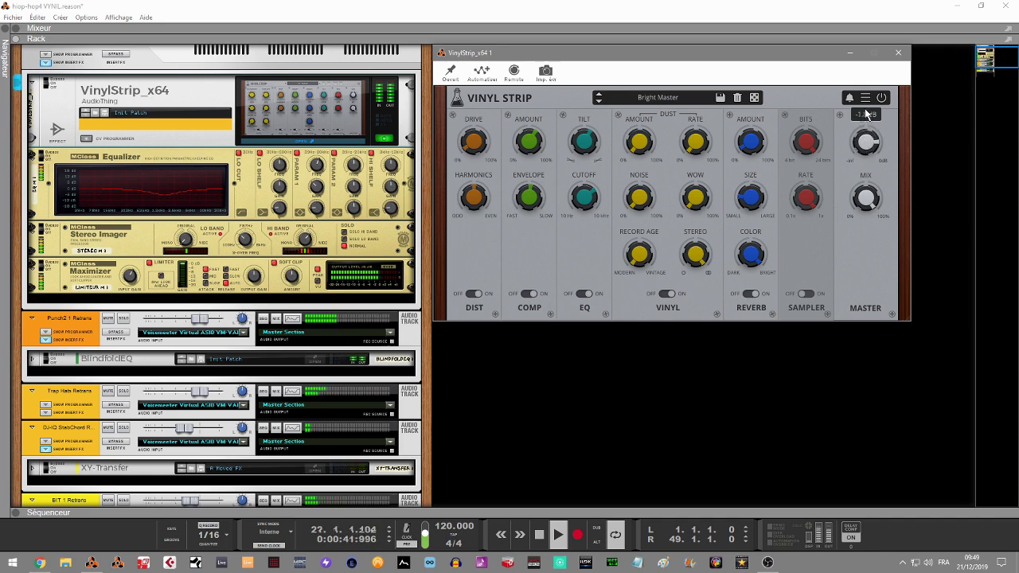
{"action": "left_click", "coordinate": [809, 295]}
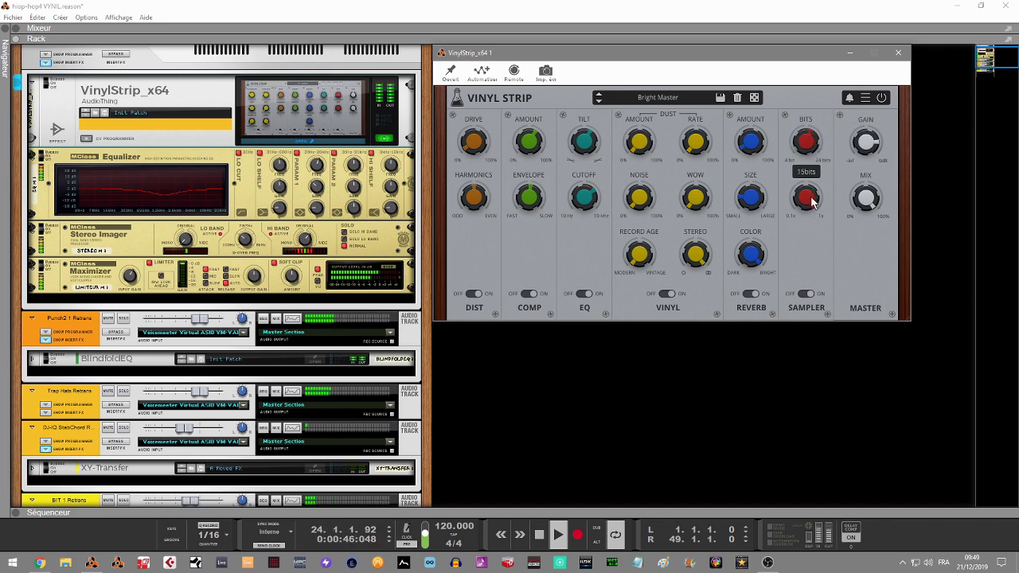
{"action": "left_click_drag", "start_coordinate": [825, 217], "coordinate": [829, 239]}
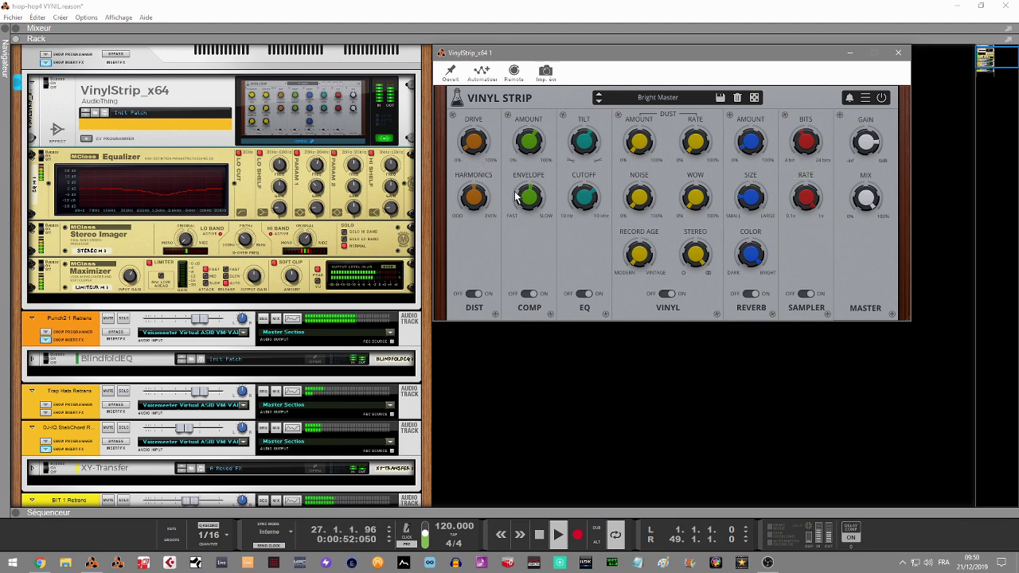
Step: Set the EQ cutoff to about 409 Hz, and adjust the Dist module's drive and the Vinyl module's wow
{"action": "left_click_drag", "start_coordinate": [482, 142], "coordinate": [477, 100]}
{"action": "left_click_drag", "start_coordinate": [584, 196], "coordinate": [585, 196]}
{"action": "left_click_drag", "start_coordinate": [592, 242], "coordinate": [592, 255]}
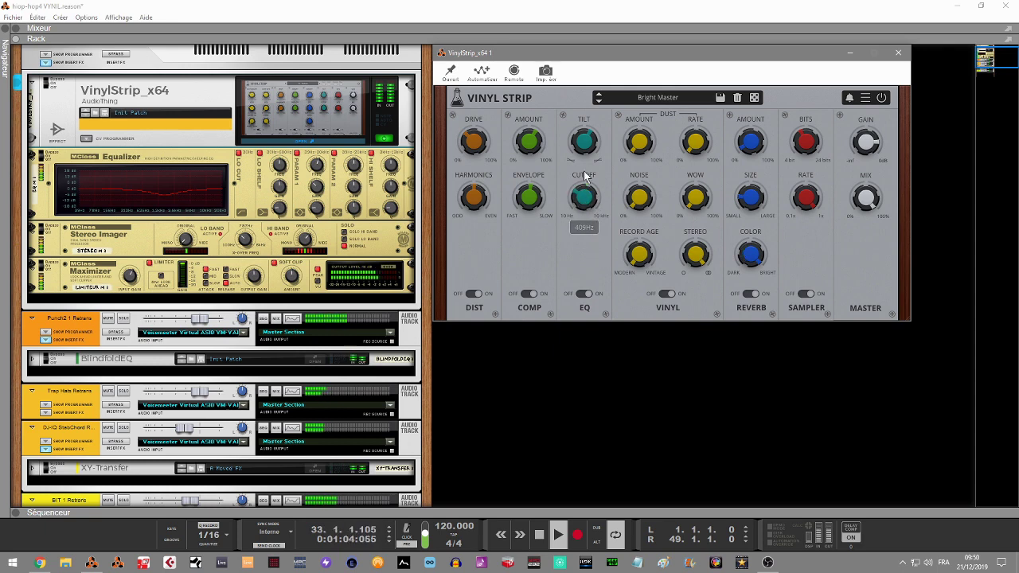
{"action": "mouse_move", "coordinate": [583, 144]}
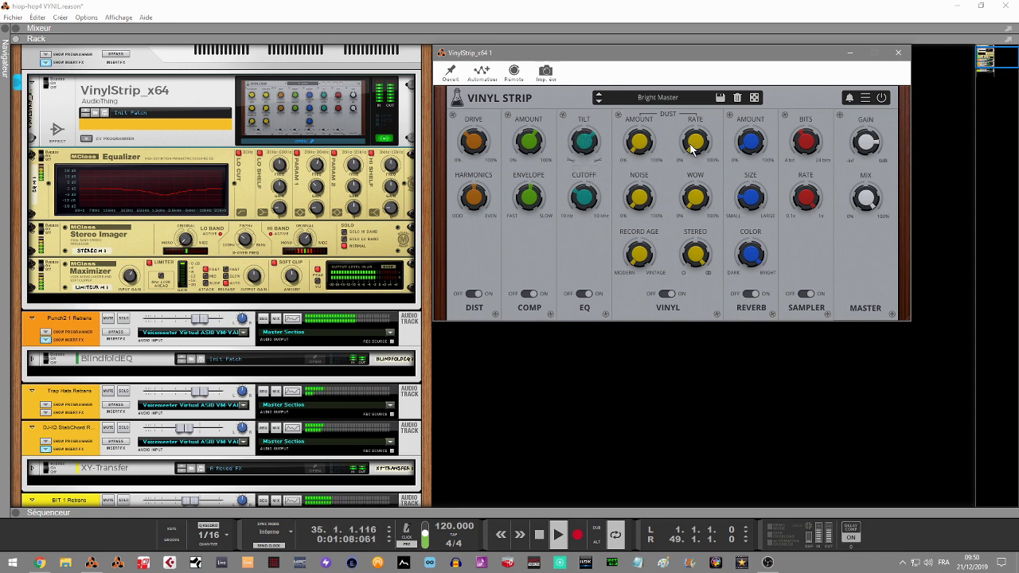
{"action": "mouse_move", "coordinate": [694, 197]}
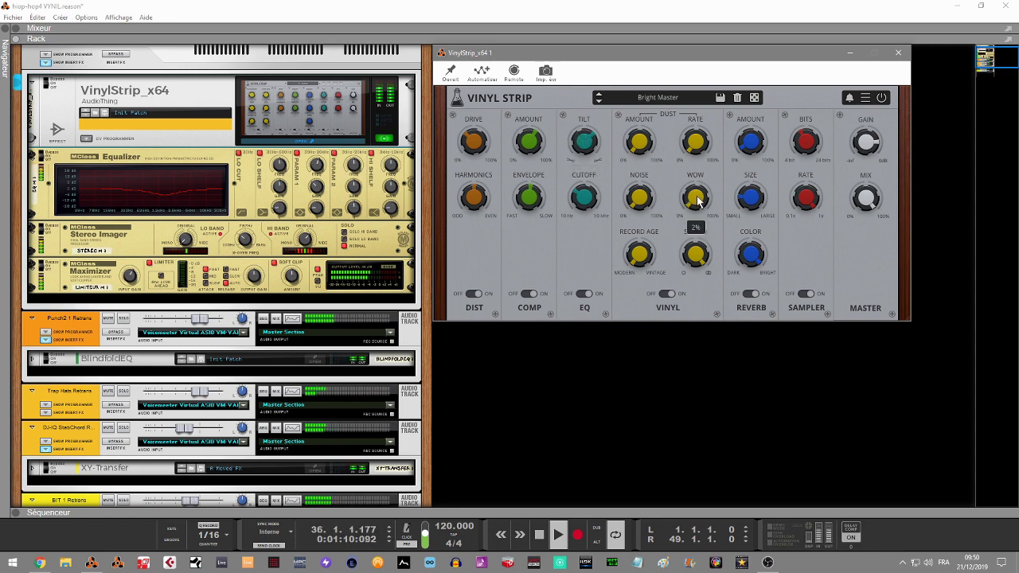
{"action": "left_click_drag", "start_coordinate": [697, 176], "coordinate": [697, 168]}
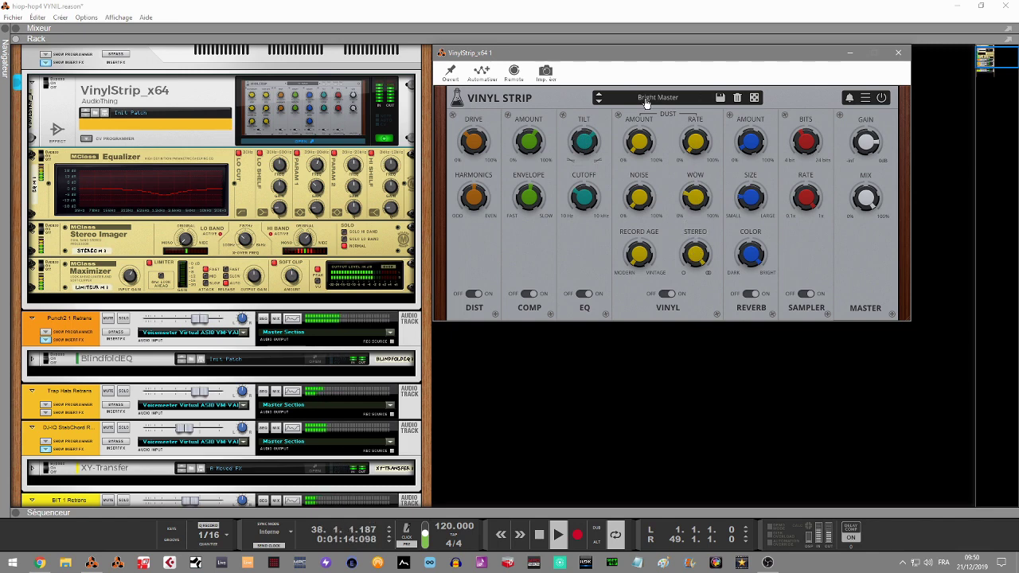
Step: Advance through the Broken Room and Crusher presets to Flanger Mix
{"action": "left_click", "coordinate": [598, 102]}
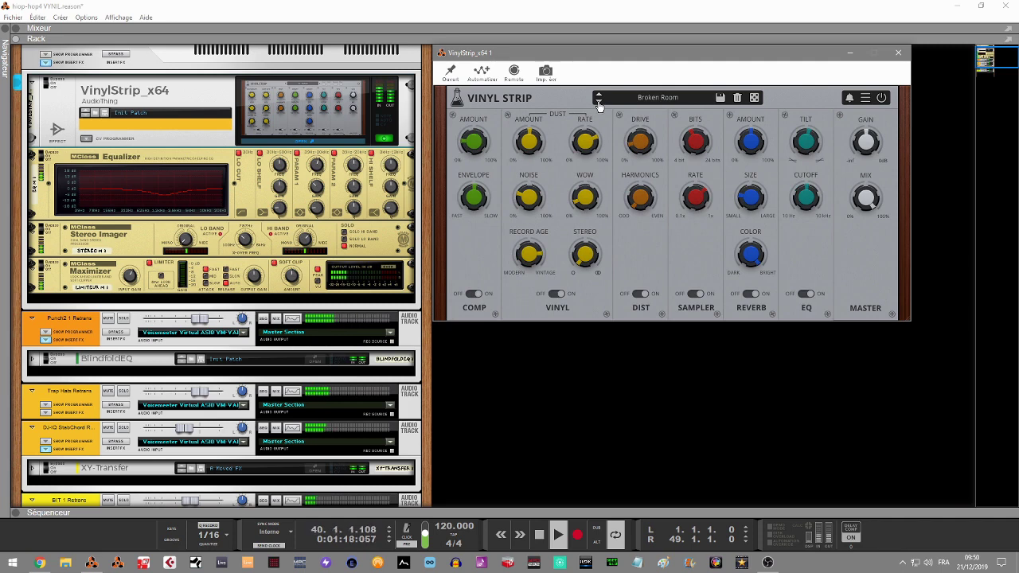
{"action": "left_click", "coordinate": [598, 102]}
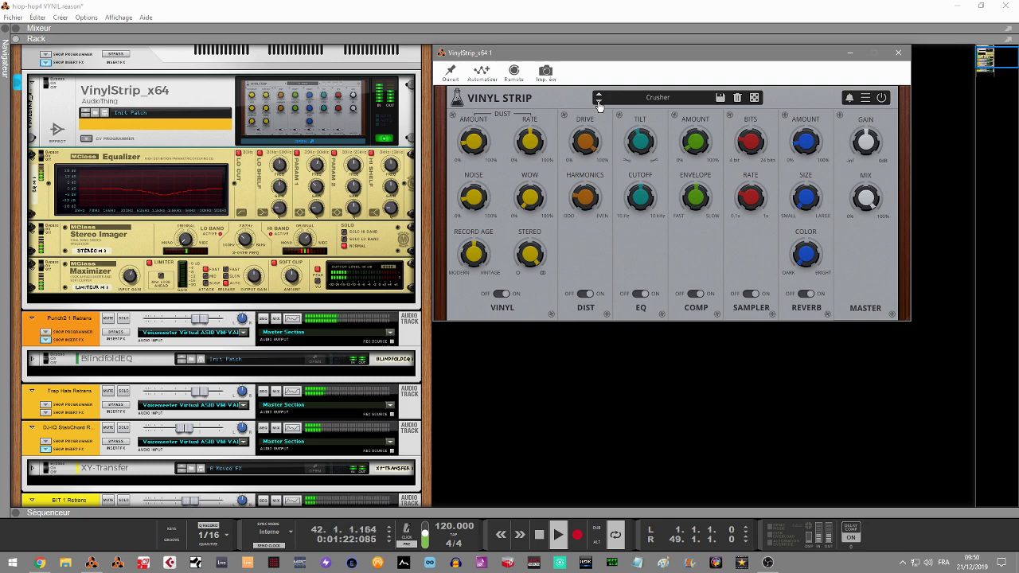
{"action": "left_click", "coordinate": [598, 102]}
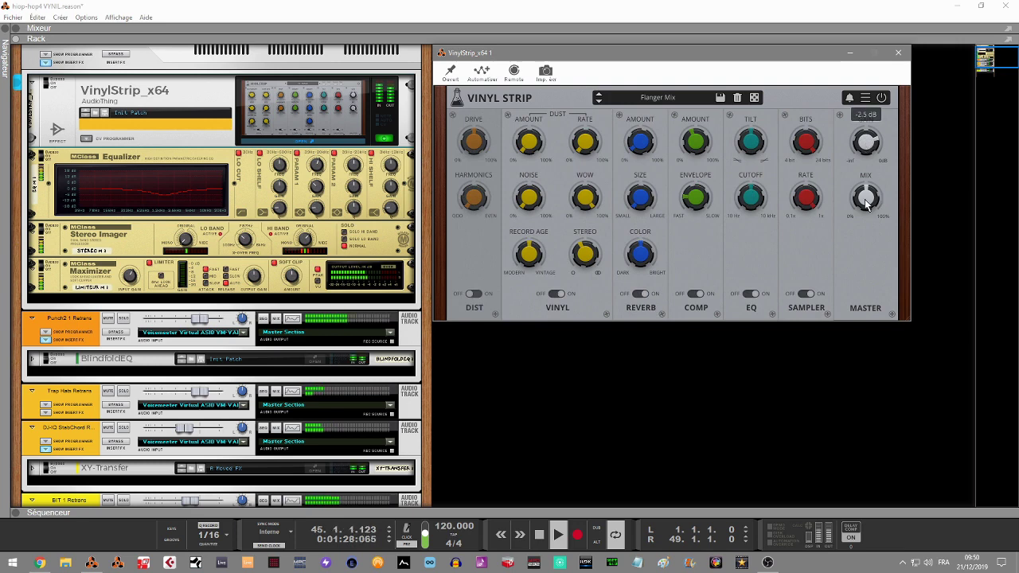
Step: Set the Master gain to about -0.5 dB and the Master mix to about 75%
{"action": "mouse_move", "coordinate": [865, 197]}
{"action": "left_click_drag", "start_coordinate": [865, 197], "coordinate": [866, 121]}
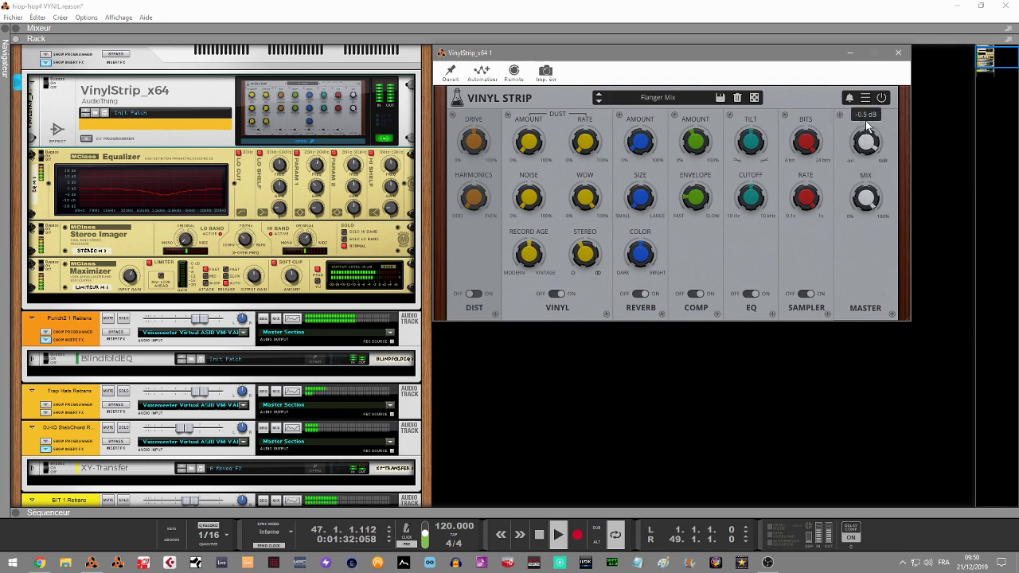
{"action": "mouse_move", "coordinate": [872, 208]}
{"action": "left_click_drag", "start_coordinate": [879, 250], "coordinate": [883, 271]}
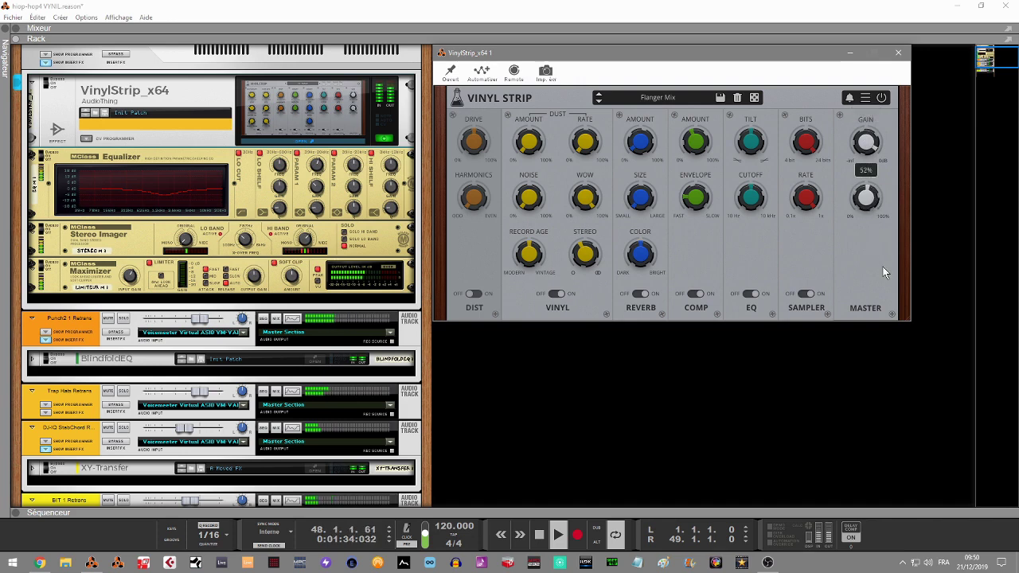
{"action": "left_click_drag", "start_coordinate": [883, 271], "coordinate": [879, 243]}
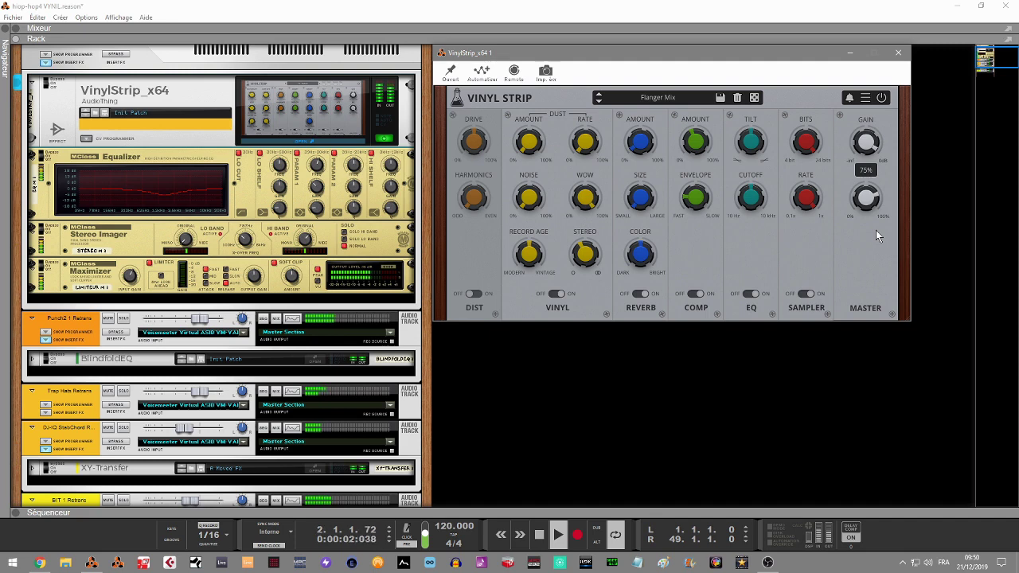
Step: Advance past the Just Vinyl preset to LoFi and adjust its Master mix
{"action": "left_click", "coordinate": [598, 103]}
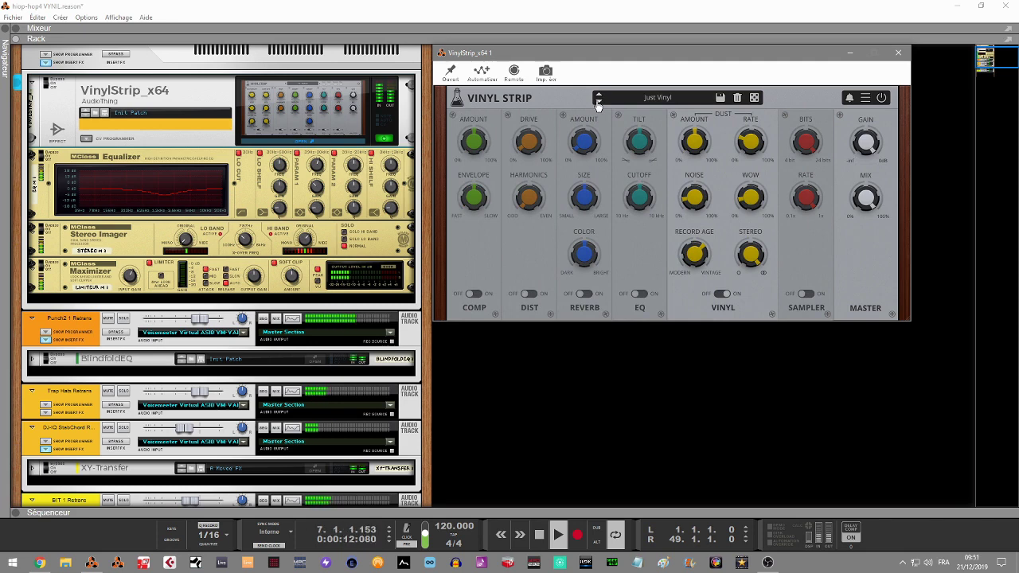
{"action": "left_click", "coordinate": [598, 103]}
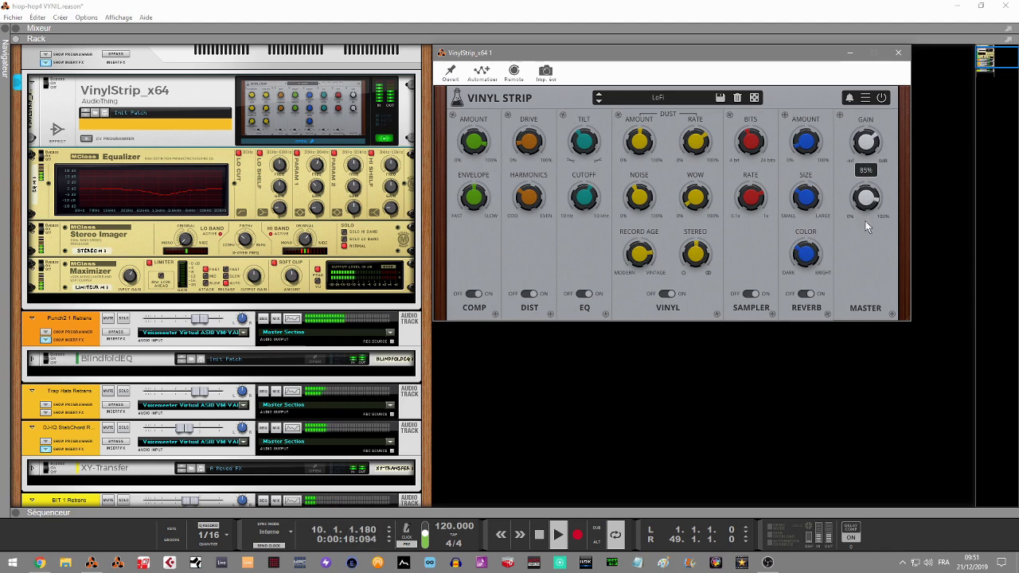
{"action": "left_click_drag", "start_coordinate": [874, 250], "coordinate": [879, 280]}
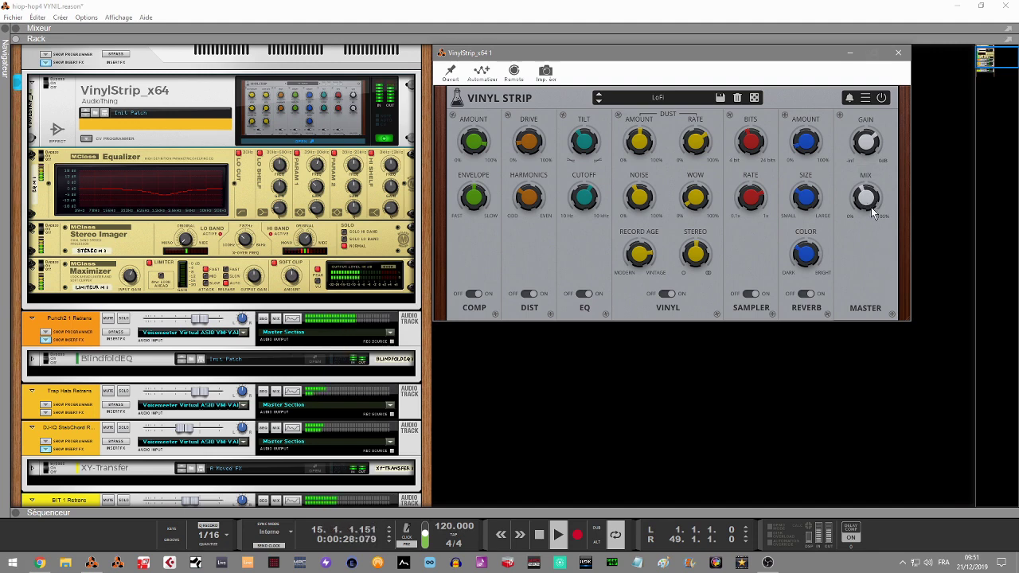
Step: Rearrange the LoFi preset's modules into the order Sampler, Dist, Vinyl, Comp, EQ, Reverb
{"action": "left_click_drag", "start_coordinate": [678, 303], "coordinate": [502, 314]}
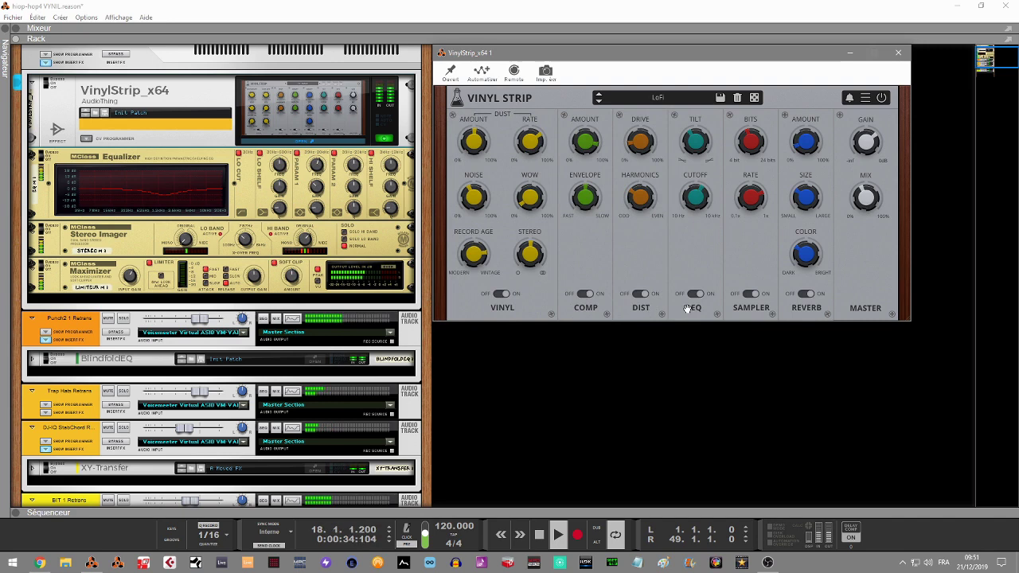
{"action": "left_click_drag", "start_coordinate": [751, 309], "coordinate": [525, 315]}
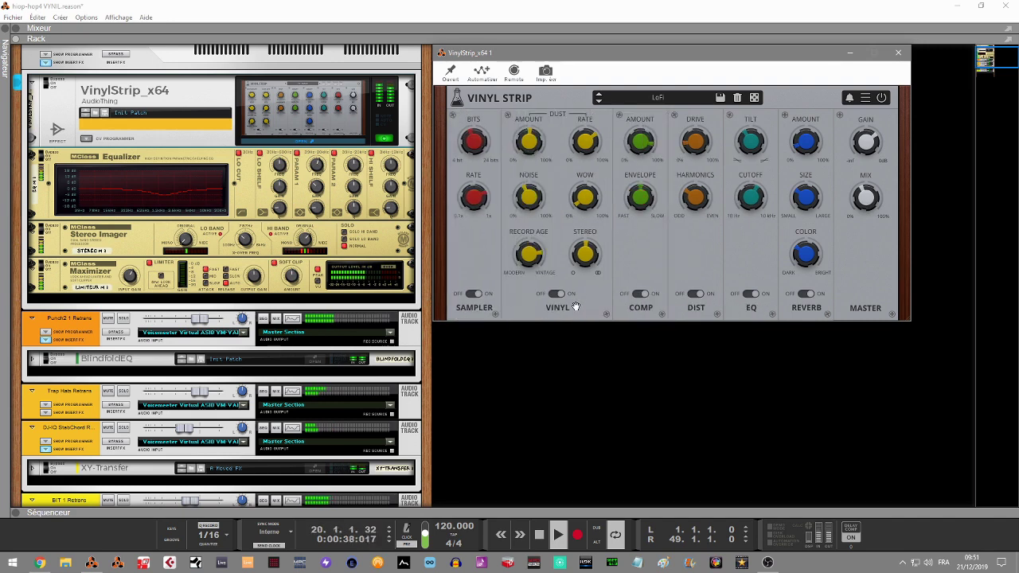
{"action": "left_click_drag", "start_coordinate": [685, 305], "coordinate": [524, 299]}
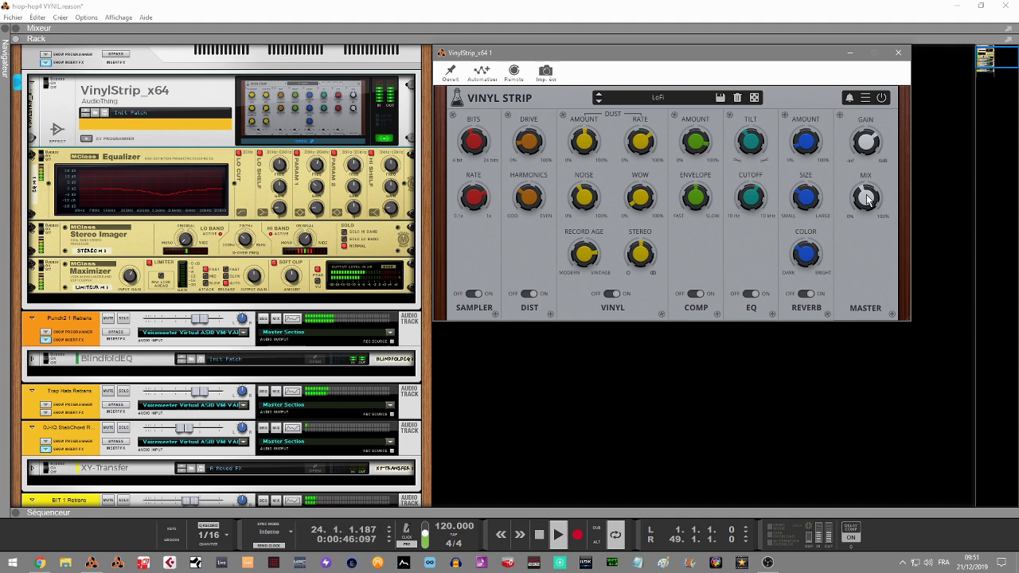
Step: Set the LoFi preset's Master mix to about 55% and advance to the Master (close) preset
{"action": "left_click_drag", "start_coordinate": [868, 198], "coordinate": [861, 180]}
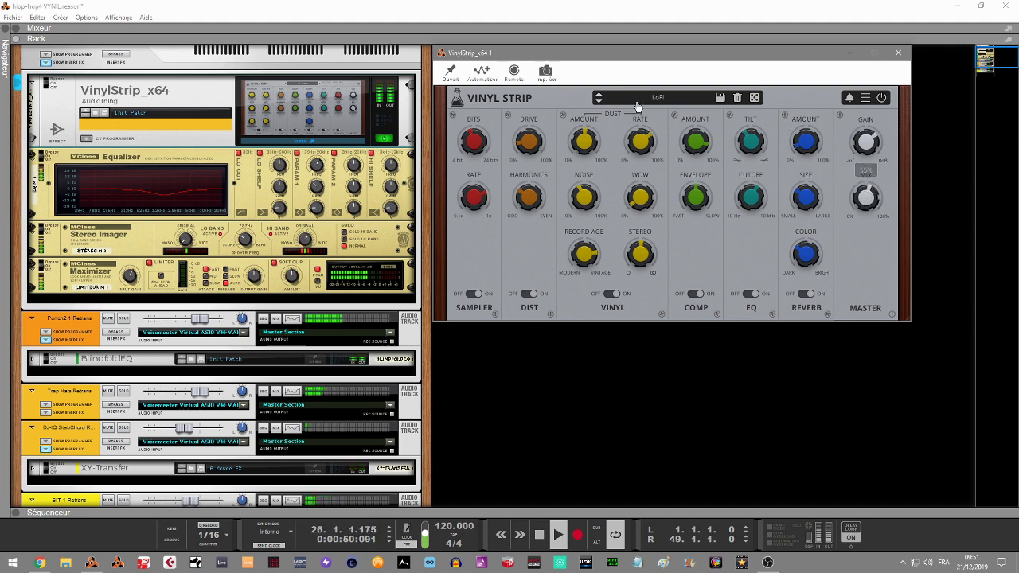
{"action": "left_click", "coordinate": [598, 102]}
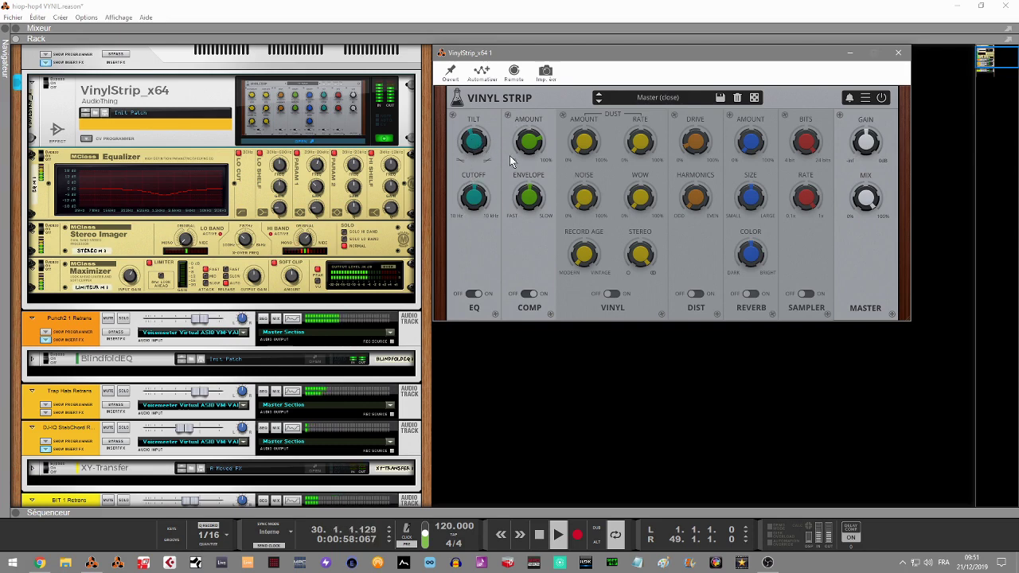
Step: Adjust the Vinyl module's record age, dust rate, noise and wow, and set its dust amount to about 57%
{"action": "left_click", "coordinate": [613, 294]}
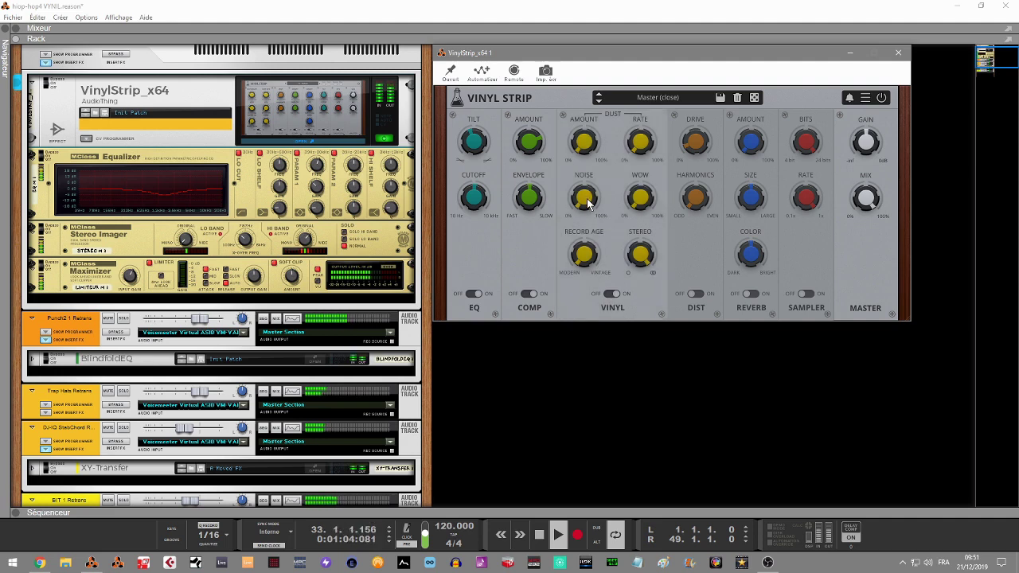
{"action": "mouse_move", "coordinate": [593, 257]}
{"action": "left_click_drag", "start_coordinate": [592, 257], "coordinate": [590, 212]}
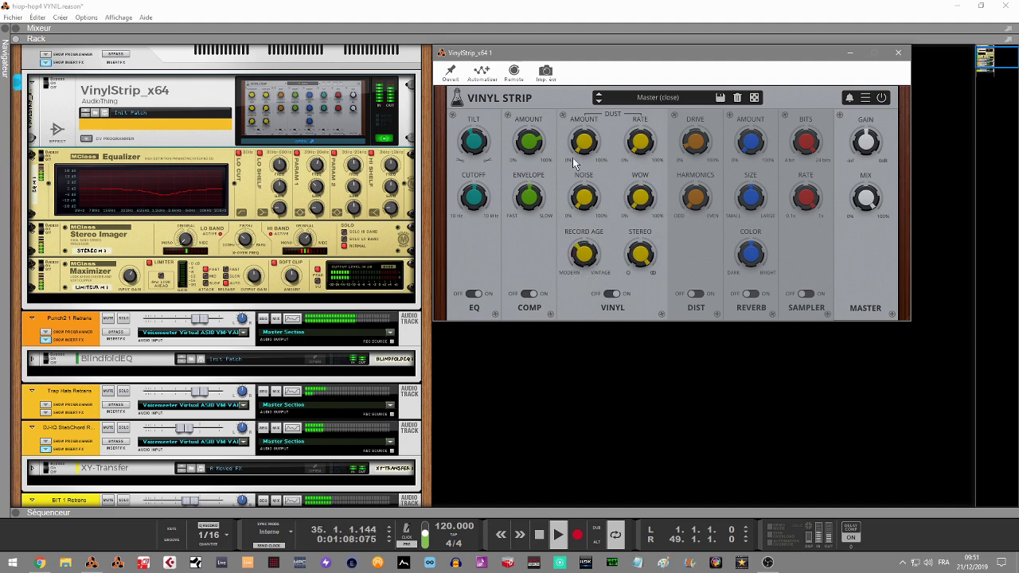
{"action": "left_click_drag", "start_coordinate": [592, 145], "coordinate": [581, 87]}
{"action": "left_click_drag", "start_coordinate": [649, 141], "coordinate": [642, 98]}
{"action": "left_click_drag", "start_coordinate": [590, 140], "coordinate": [581, 104]}
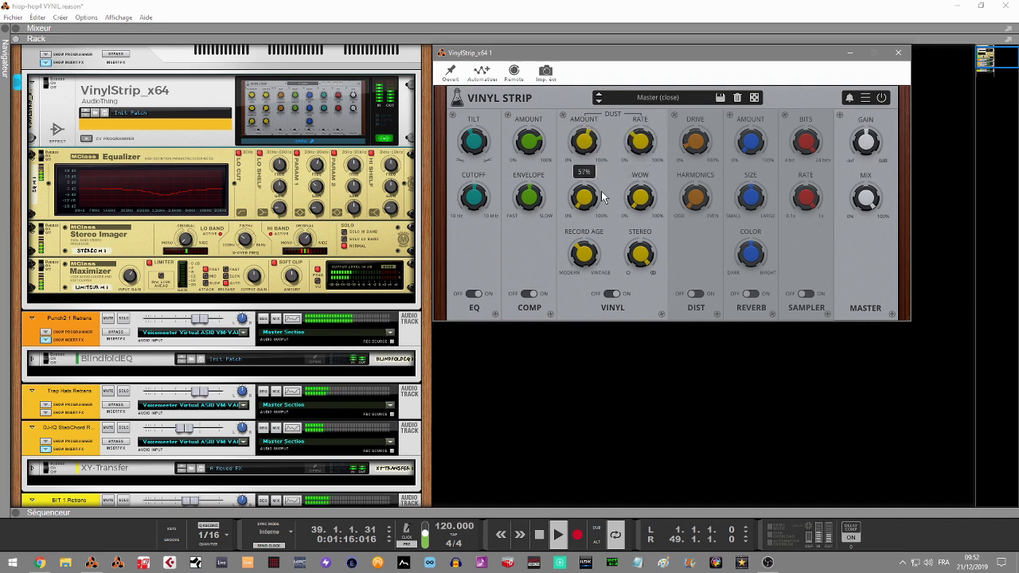
{"action": "left_click_drag", "start_coordinate": [596, 211], "coordinate": [587, 177]}
{"action": "left_click_drag", "start_coordinate": [641, 193], "coordinate": [644, 157]}
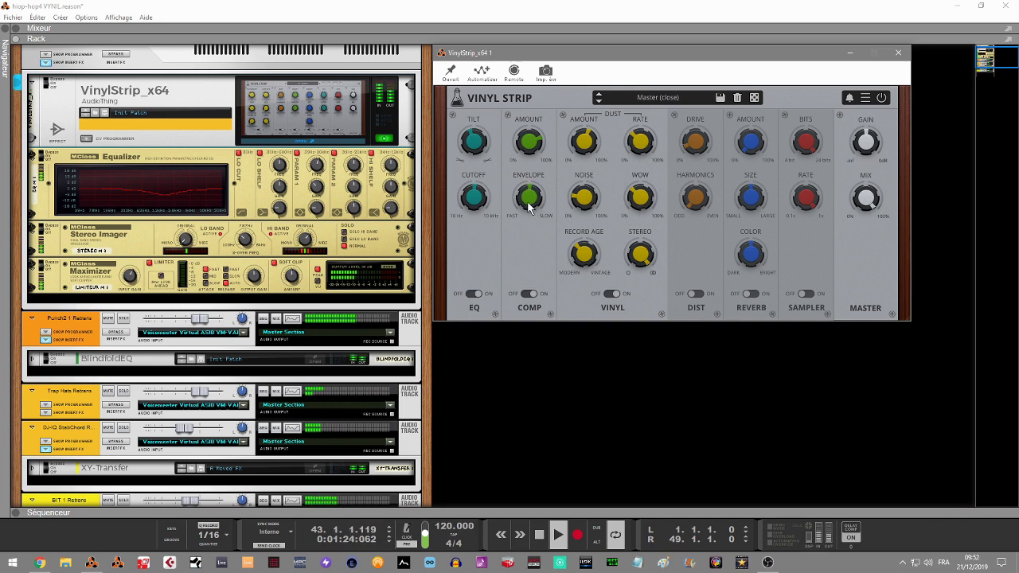
Step: Adjust the Comp envelope and the EQ cutoff and tilt in the Master (close) preset
{"action": "left_click_drag", "start_coordinate": [533, 197], "coordinate": [534, 221]}
{"action": "left_click_drag", "start_coordinate": [468, 201], "coordinate": [477, 226]}
{"action": "left_click_drag", "start_coordinate": [472, 148], "coordinate": [466, 127]}
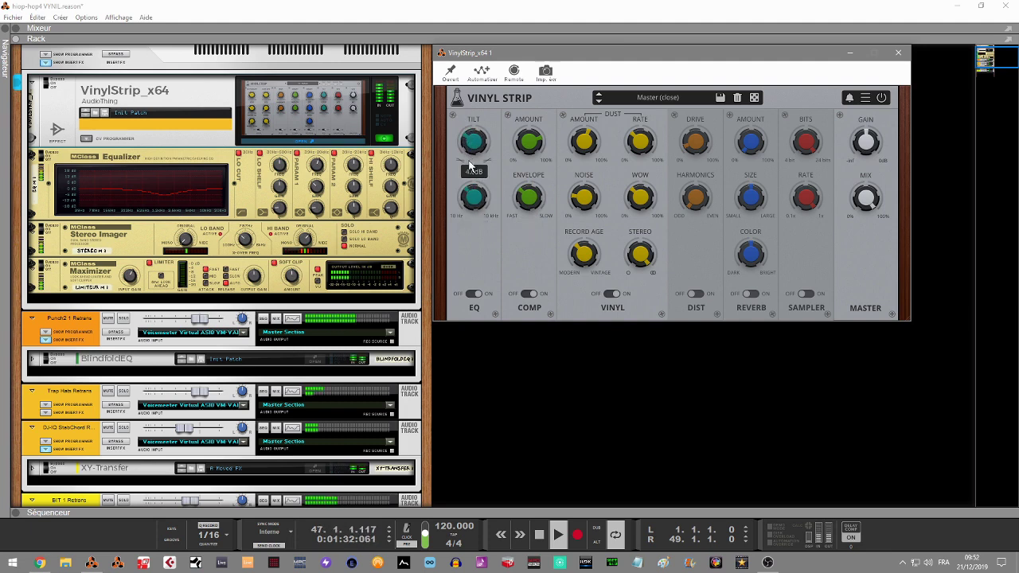
Step: Lower the Master mix, set the Master gain to about -1.1 dB, and adjust the Vinyl stereo control
{"action": "left_click_drag", "start_coordinate": [866, 197], "coordinate": [872, 265]}
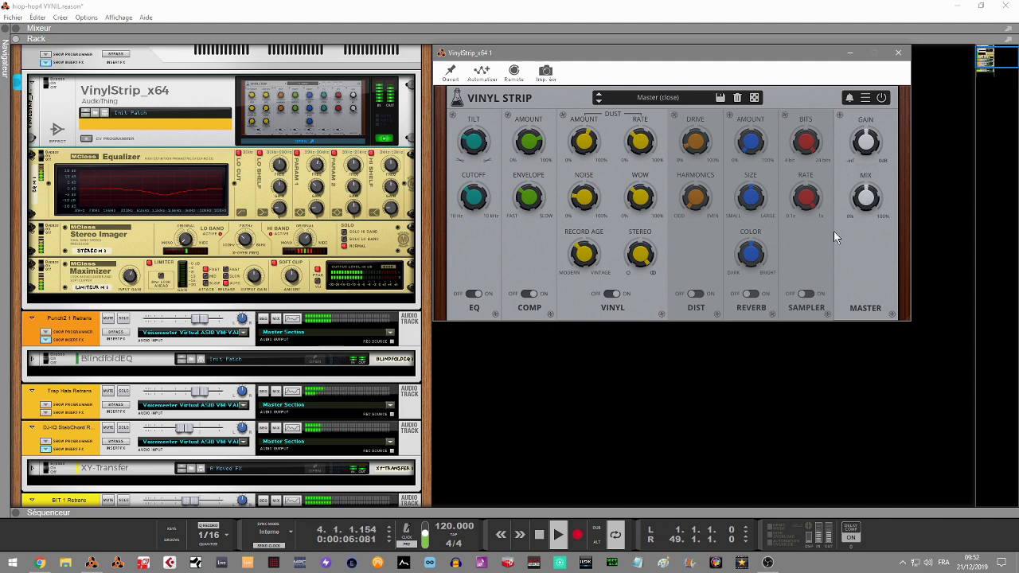
{"action": "left_click_drag", "start_coordinate": [864, 146], "coordinate": [858, 104]}
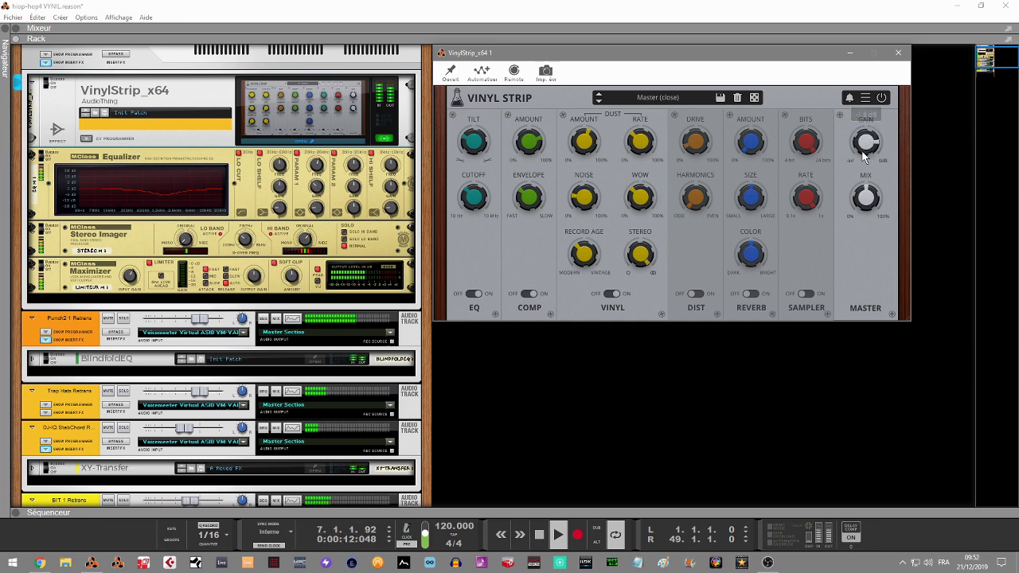
{"action": "left_click_drag", "start_coordinate": [865, 159], "coordinate": [863, 150]}
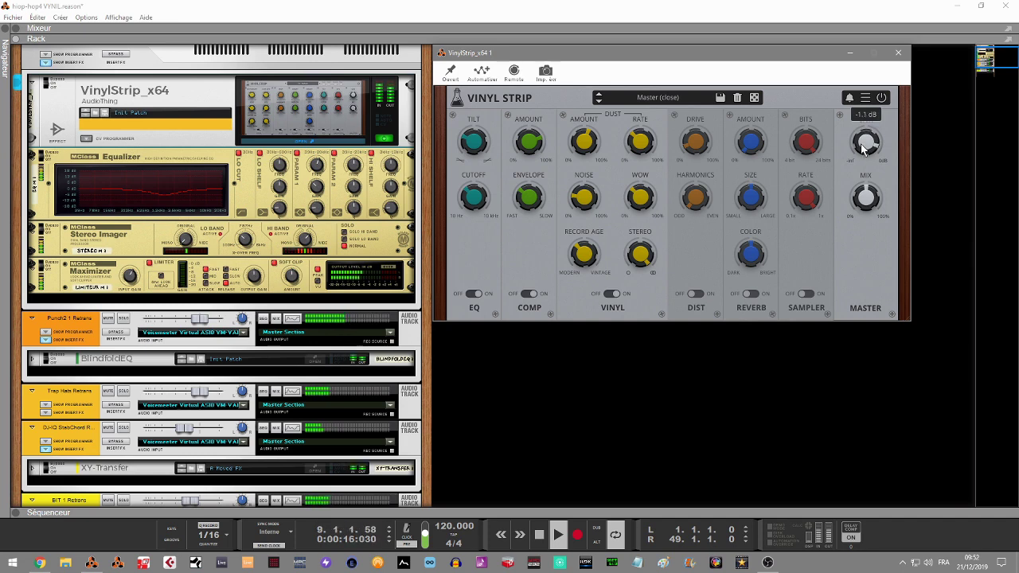
{"action": "left_click_drag", "start_coordinate": [642, 251], "coordinate": [668, 252]}
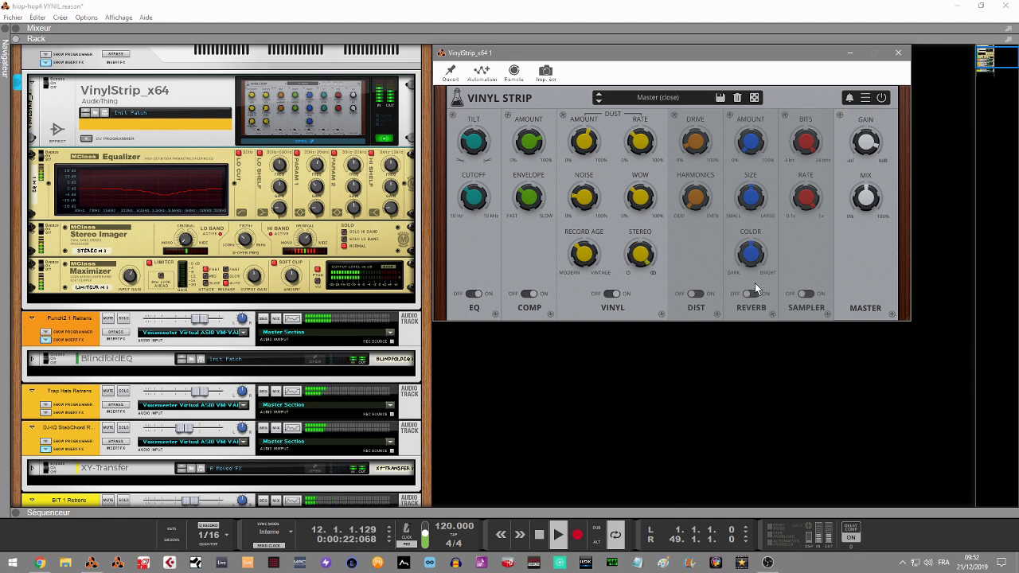
Step: Advance through the Master (open) and Odd Bits presets to Pump Master (clean)
{"action": "left_click", "coordinate": [598, 103]}
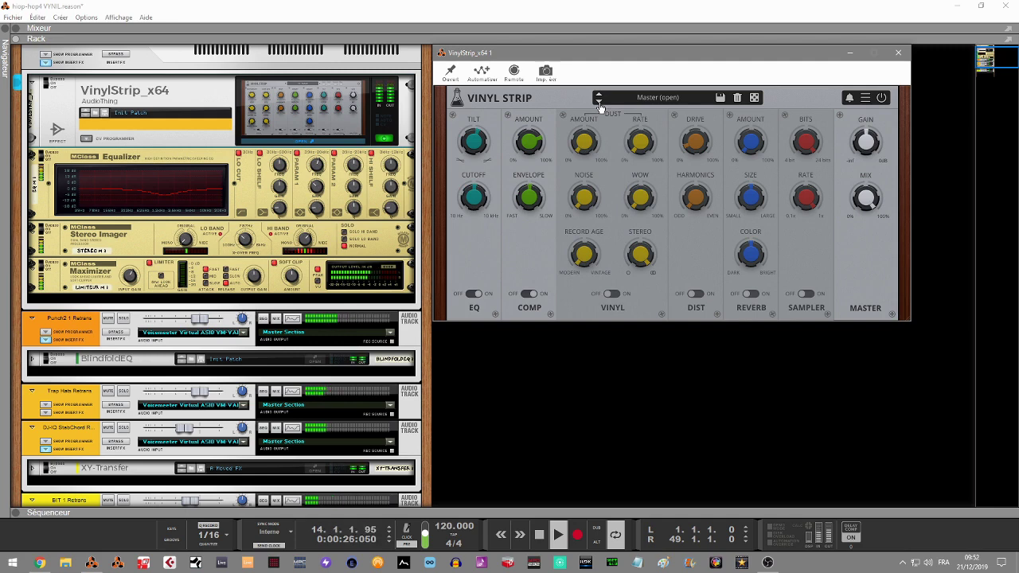
{"action": "left_click", "coordinate": [599, 103]}
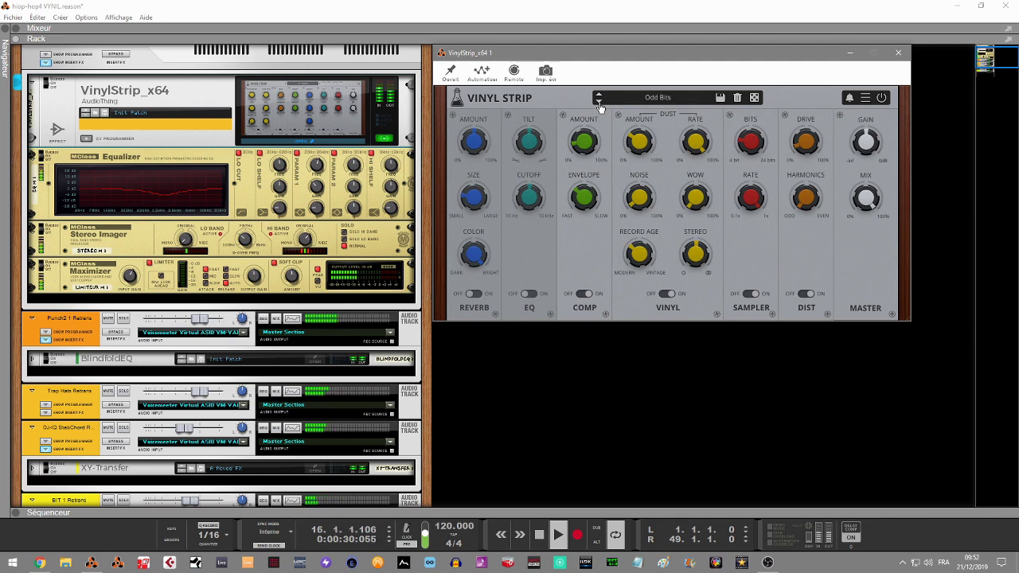
{"action": "left_click", "coordinate": [598, 102]}
{"action": "left_click", "coordinate": [598, 103]}
{"action": "left_click", "coordinate": [599, 102]}
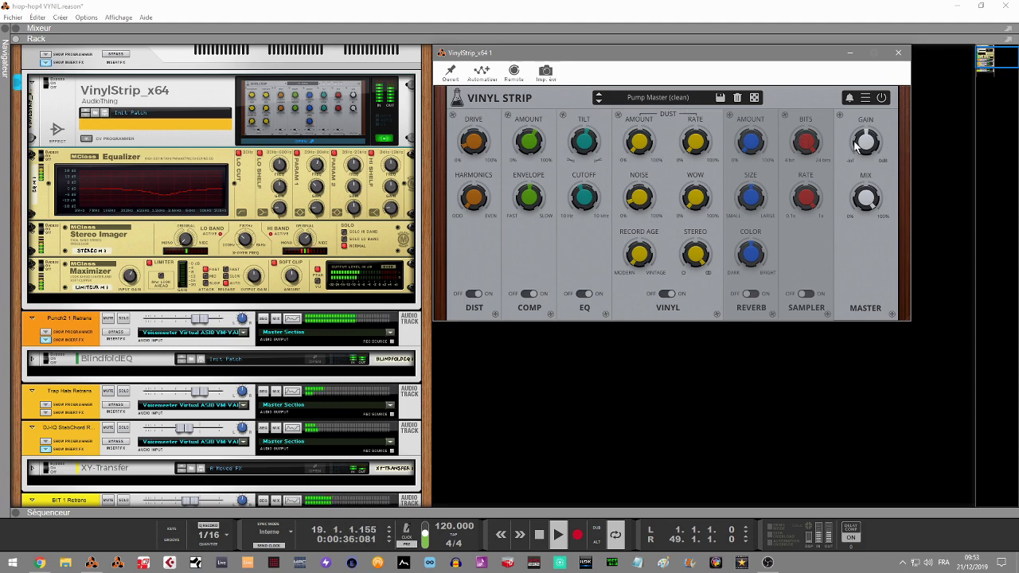
Step: Raise the Master gain and adjust the Vinyl wow and dust, with dust rate about 35% and record age about 28%
{"action": "left_click_drag", "start_coordinate": [856, 128], "coordinate": [858, 107]}
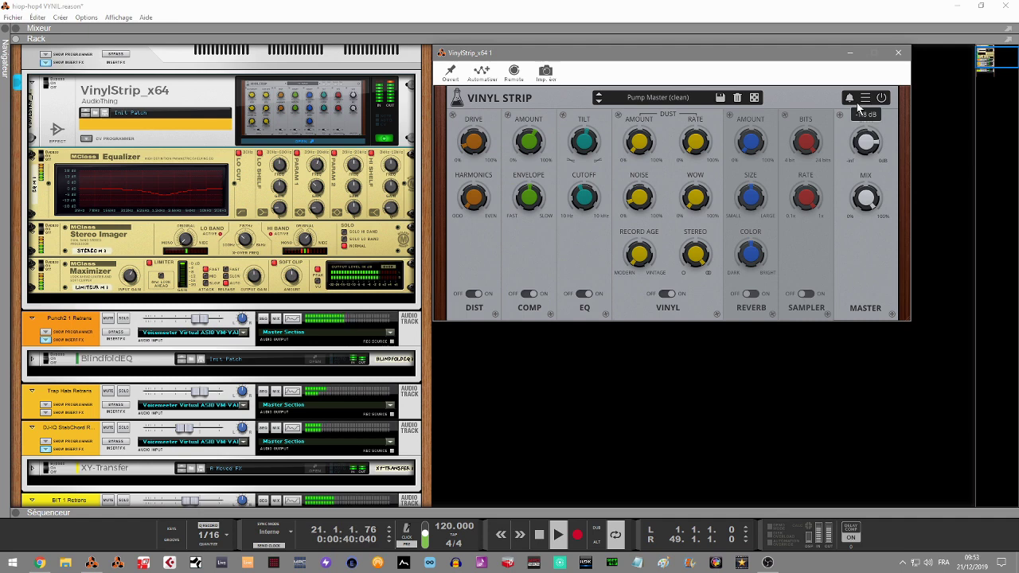
{"action": "left_click_drag", "start_coordinate": [694, 196], "coordinate": [702, 166]}
{"action": "left_click_drag", "start_coordinate": [644, 145], "coordinate": [644, 112]}
{"action": "left_click_drag", "start_coordinate": [691, 139], "coordinate": [693, 97]}
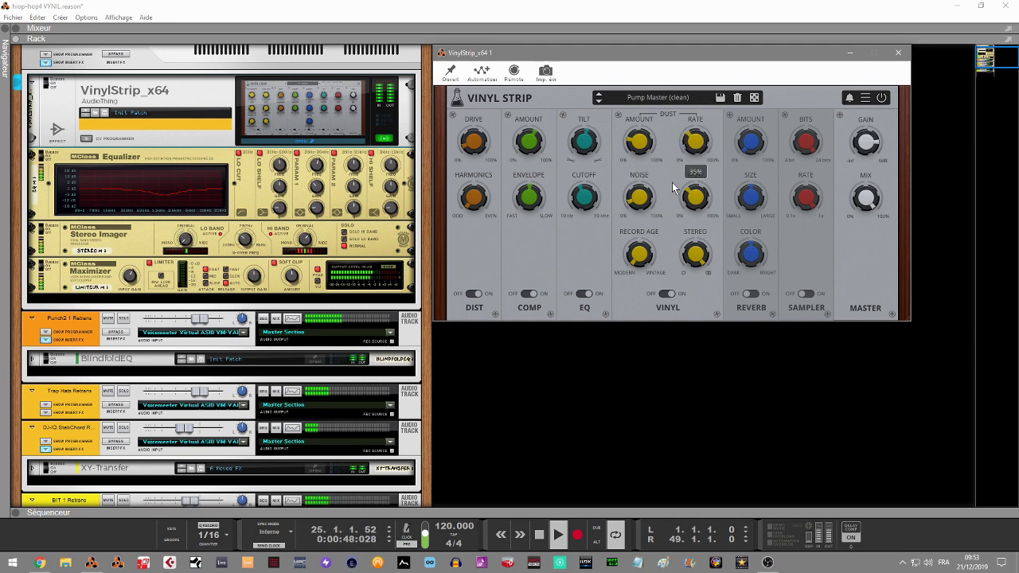
{"action": "left_click_drag", "start_coordinate": [643, 247], "coordinate": [675, 249]}
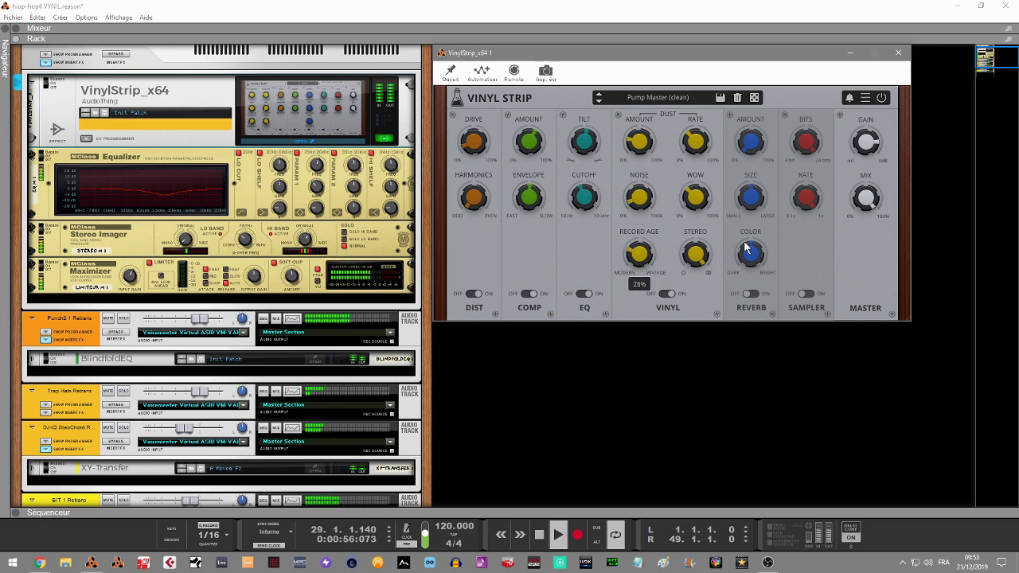
Step: Set the Master mix to about 72% and advance to the Pump Master (dirty) preset
{"action": "left_click_drag", "start_coordinate": [858, 209], "coordinate": [875, 269]}
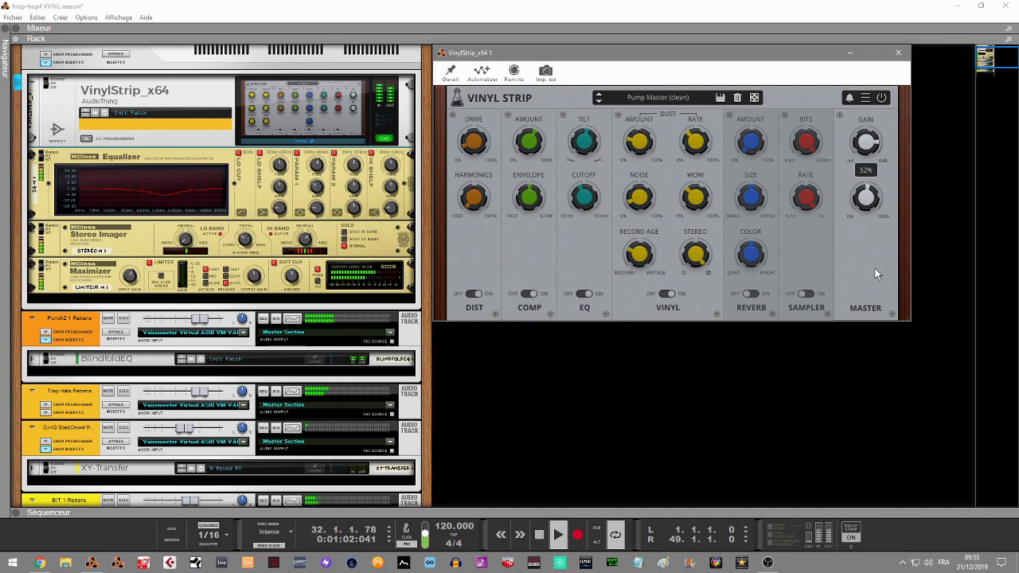
{"action": "left_click_drag", "start_coordinate": [875, 269], "coordinate": [868, 234]}
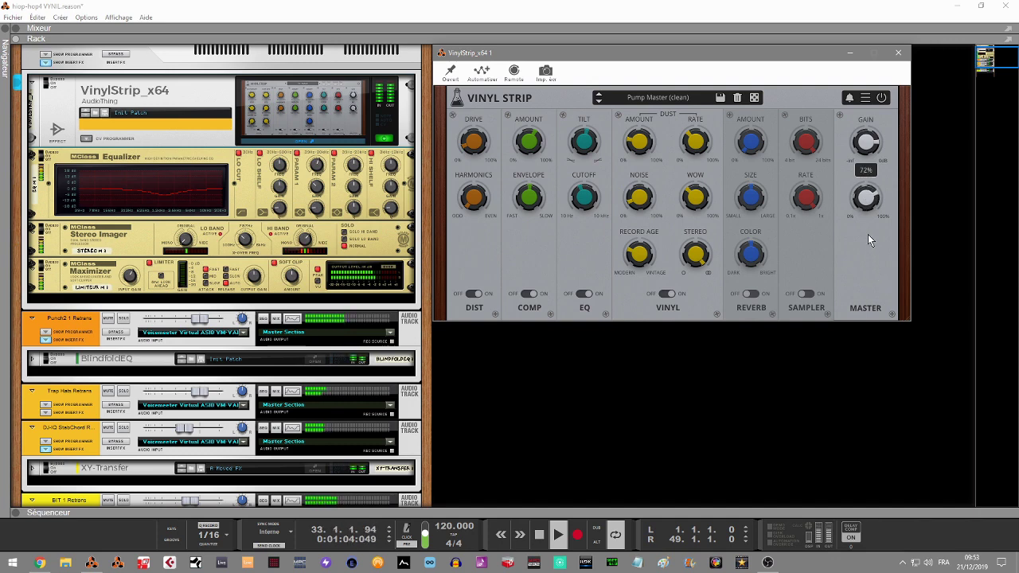
{"action": "left_click", "coordinate": [599, 102]}
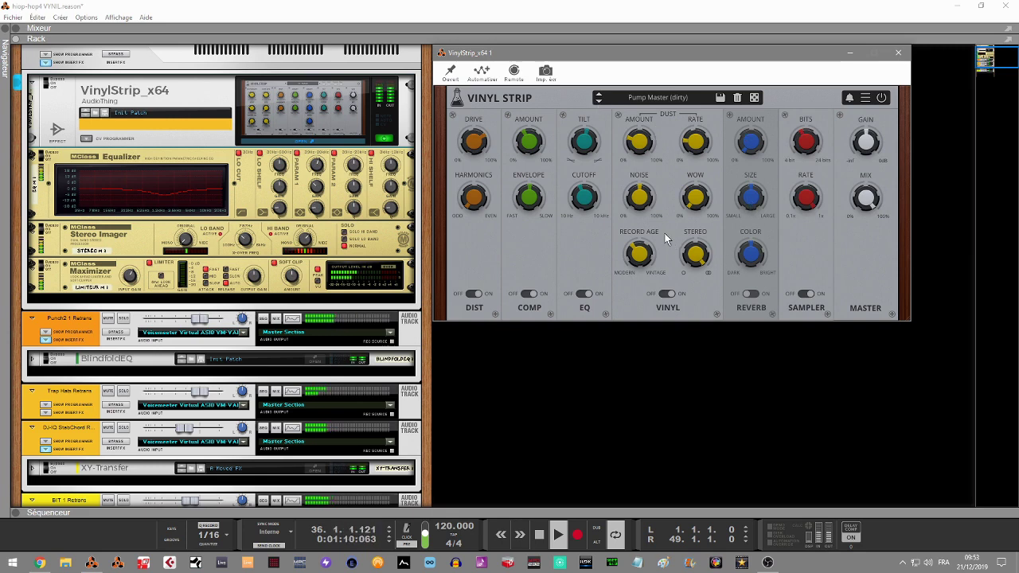
Step: Adjust the Dist harmonics and EQ tilt, and set the Vinyl record age to about 6% and the EQ cutoff to about 1324 Hz
{"action": "mouse_move", "coordinate": [486, 191]}
{"action": "left_click_drag", "start_coordinate": [486, 191], "coordinate": [487, 200]}
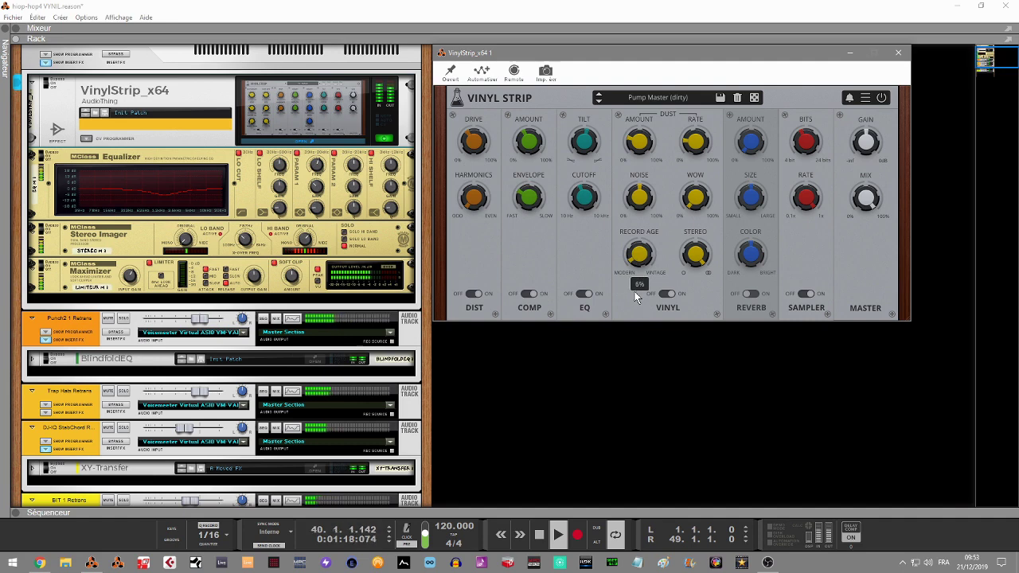
{"action": "mouse_move", "coordinate": [585, 199]}
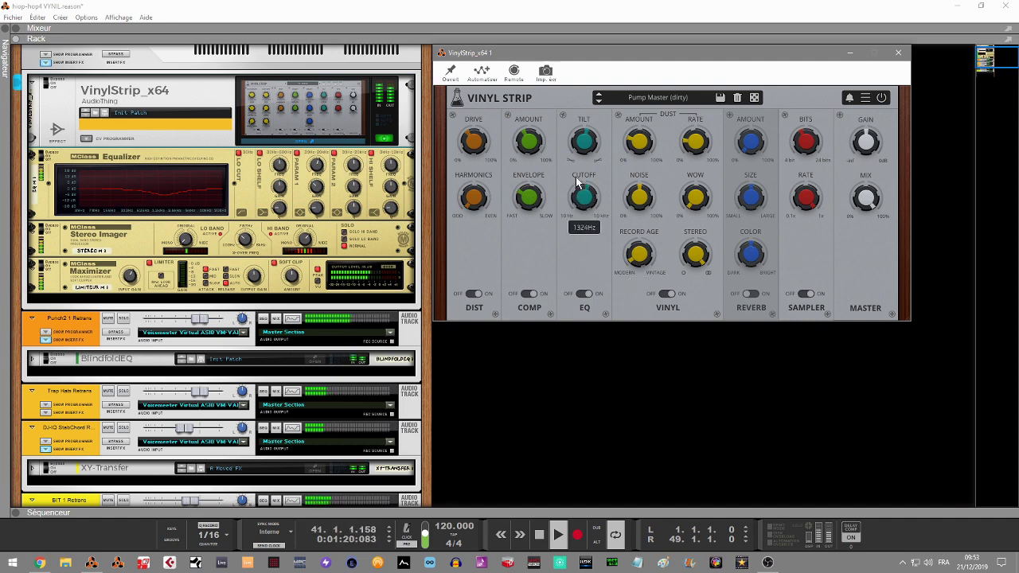
{"action": "mouse_move", "coordinate": [579, 135]}
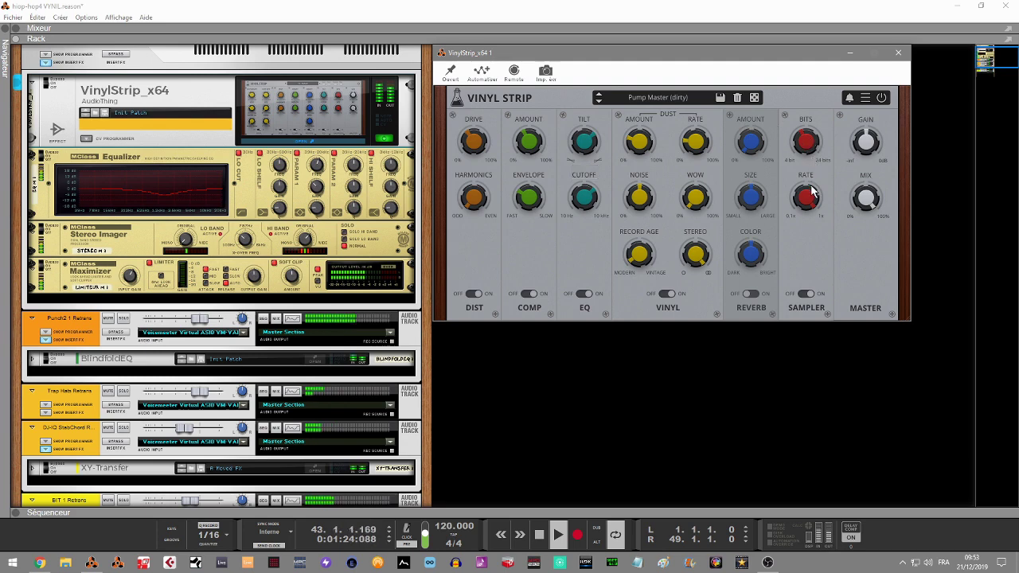
Step: Try different Sampler rate and bit-depth values, ending with bits at 24
{"action": "left_click_drag", "start_coordinate": [812, 198], "coordinate": [794, 216]}
{"action": "left_click_drag", "start_coordinate": [800, 146], "coordinate": [794, 122]}
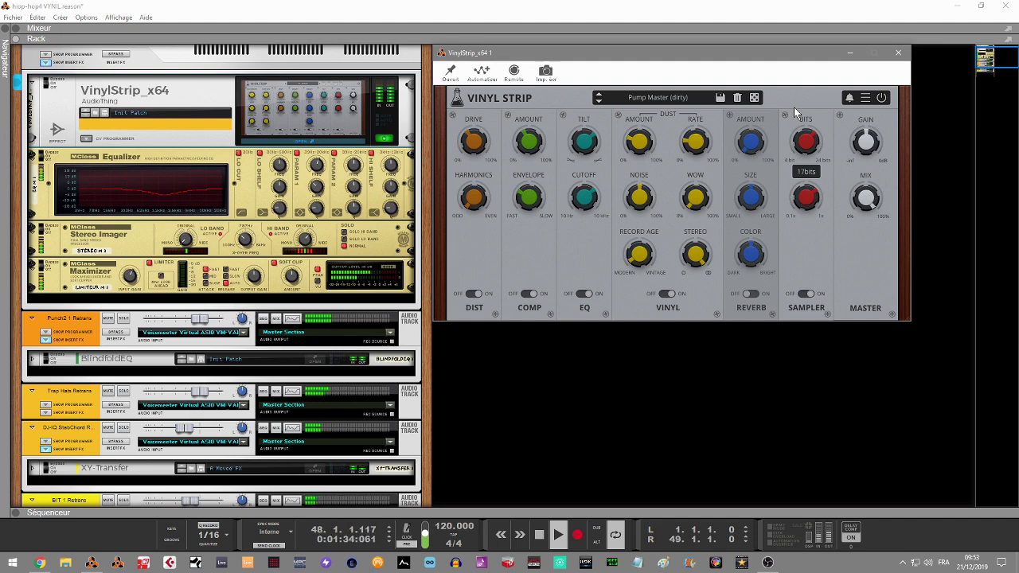
{"action": "left_click_drag", "start_coordinate": [813, 199], "coordinate": [809, 98]}
{"action": "mouse_move", "coordinate": [810, 120]}
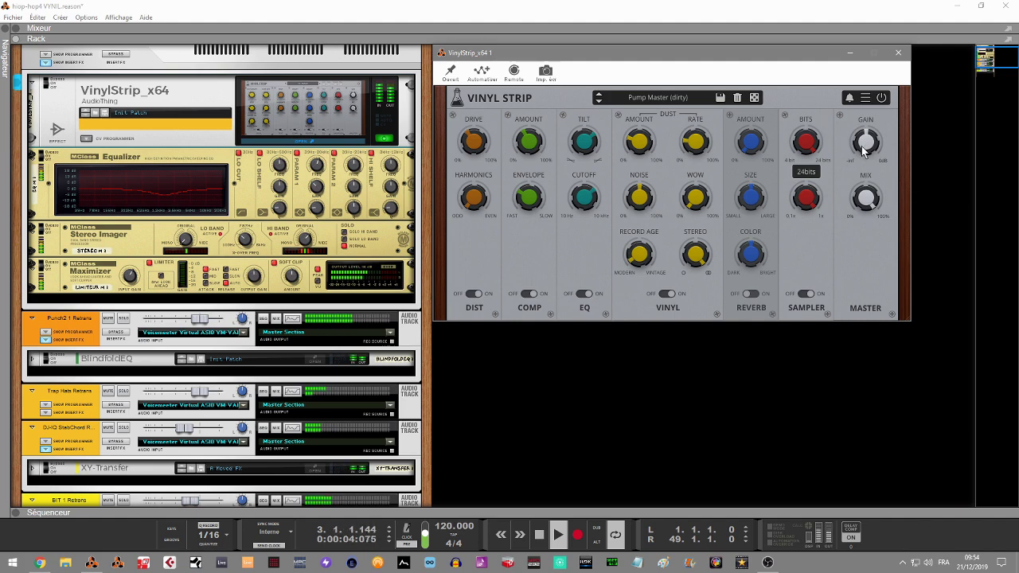
Step: Set the Master gain to about -3.3 dB and the Vinyl wow to about 73%, and adjust the Vinyl noise and dust
{"action": "mouse_move", "coordinate": [863, 136]}
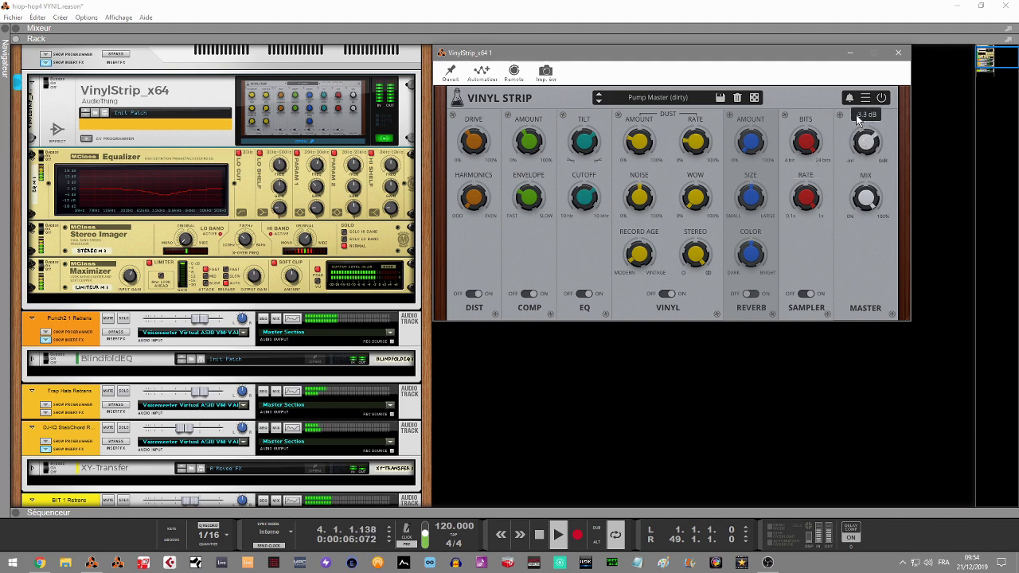
{"action": "left_click_drag", "start_coordinate": [647, 199], "coordinate": [644, 219]}
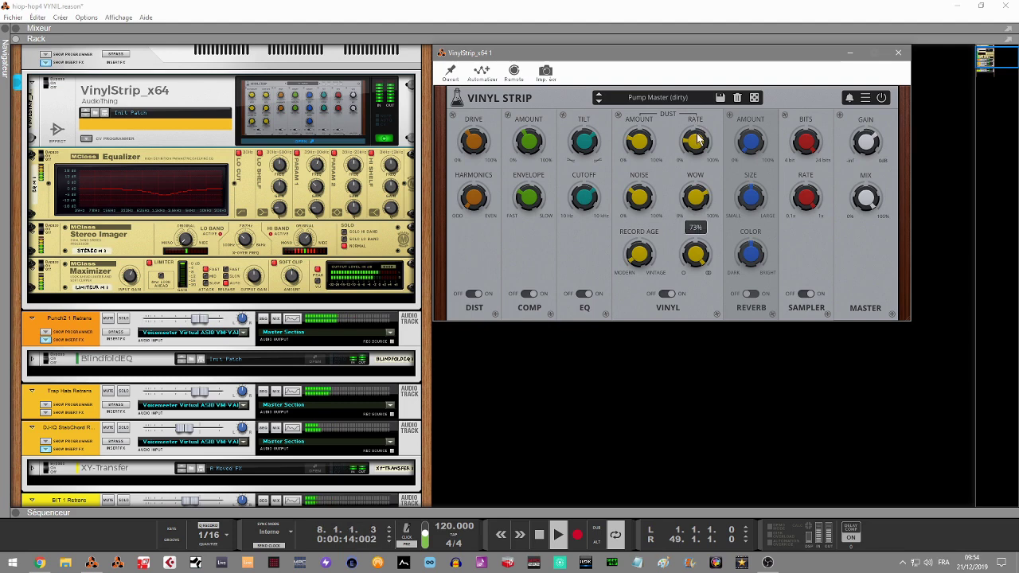
{"action": "left_click_drag", "start_coordinate": [646, 142], "coordinate": [647, 89]}
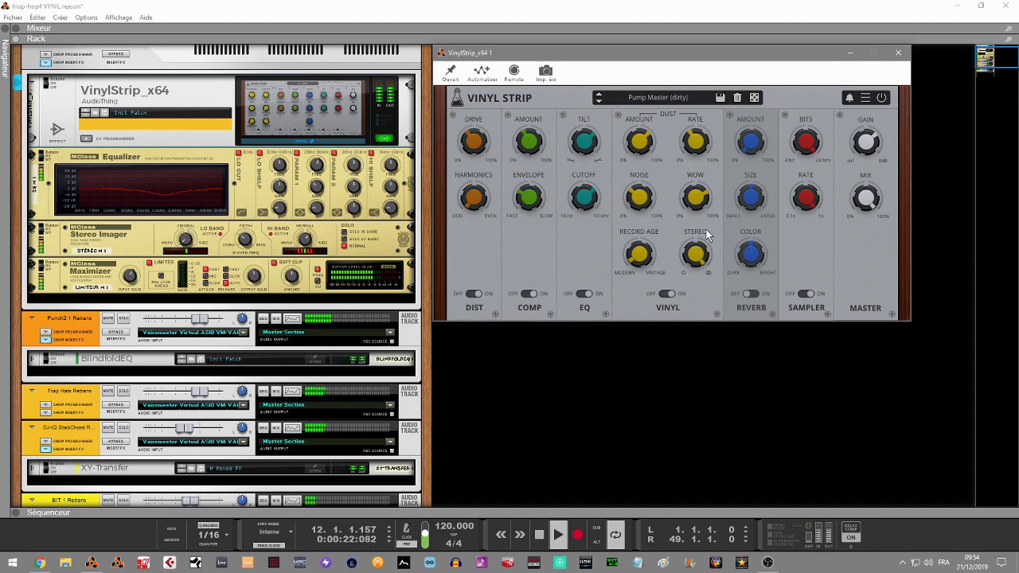
Step: Switch off the Vinyl, EQ, Comp and Dist modules
{"action": "left_click", "coordinate": [667, 294]}
{"action": "left_click", "coordinate": [582, 295]}
{"action": "left_click", "coordinate": [526, 294]}
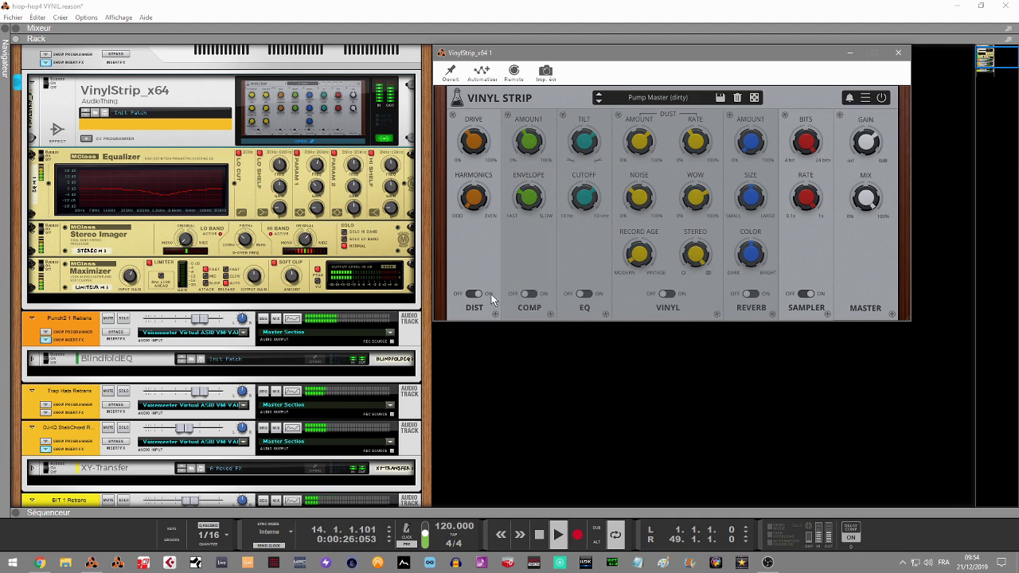
{"action": "left_click", "coordinate": [474, 294]}
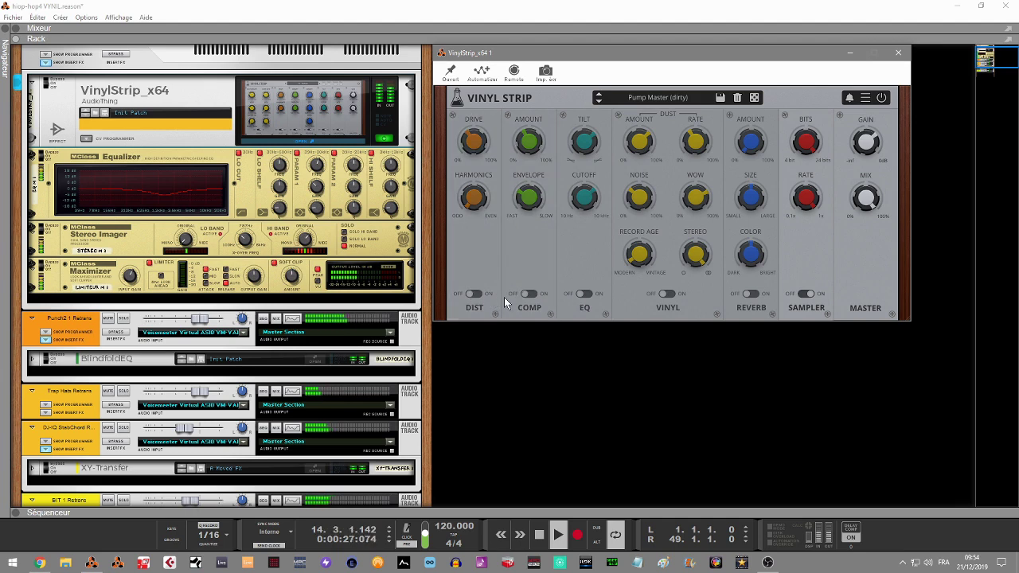
Step: Switch on the Reverb module, try its amount at about 75%, and set color to about 22% and size to about 11%
{"action": "left_click", "coordinate": [751, 294]}
{"action": "left_click_drag", "start_coordinate": [754, 148], "coordinate": [735, 75]}
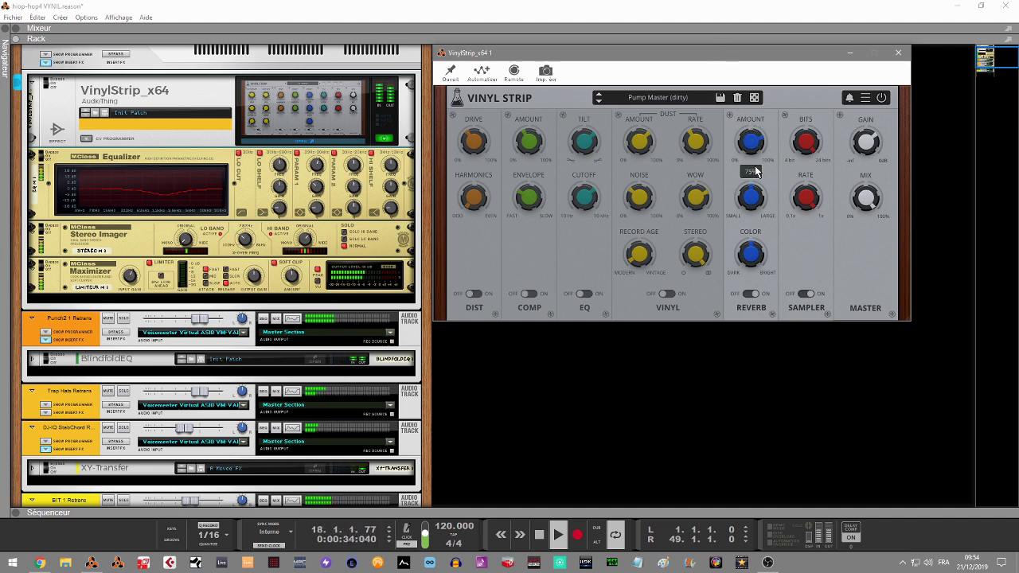
{"action": "left_click_drag", "start_coordinate": [751, 255], "coordinate": [808, 344]}
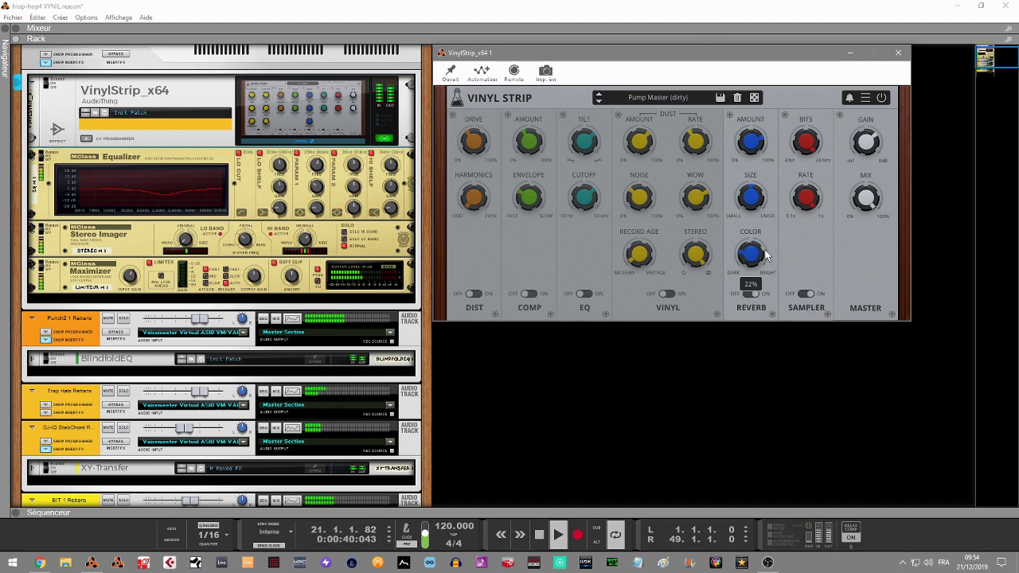
{"action": "left_click_drag", "start_coordinate": [745, 199], "coordinate": [752, 224]}
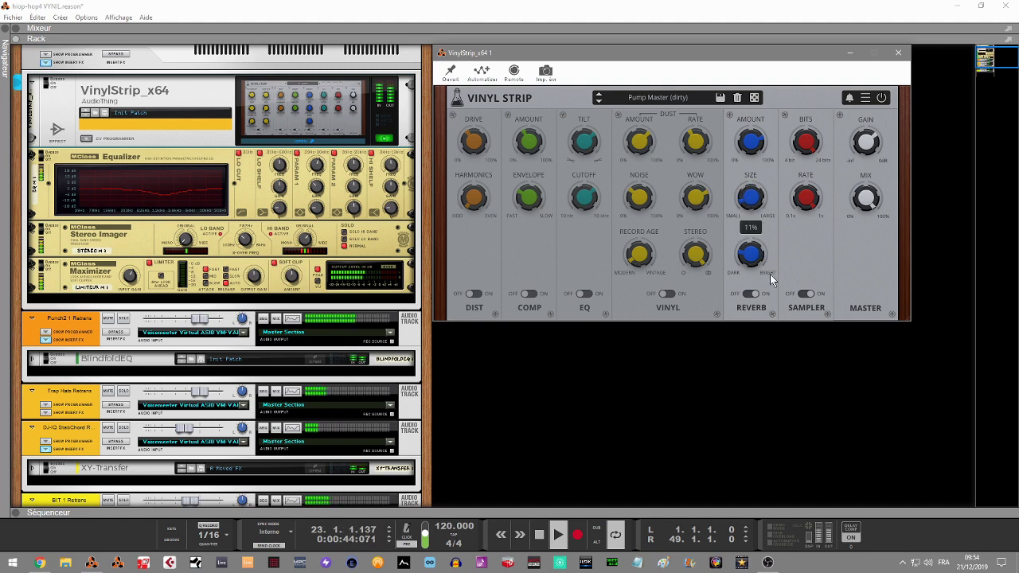
{"action": "left_click_drag", "start_coordinate": [747, 142], "coordinate": [764, 199]}
Step: Set the Sampler bits to 22 and its rate to about 0.849x
{"action": "mouse_move", "coordinate": [809, 155]}
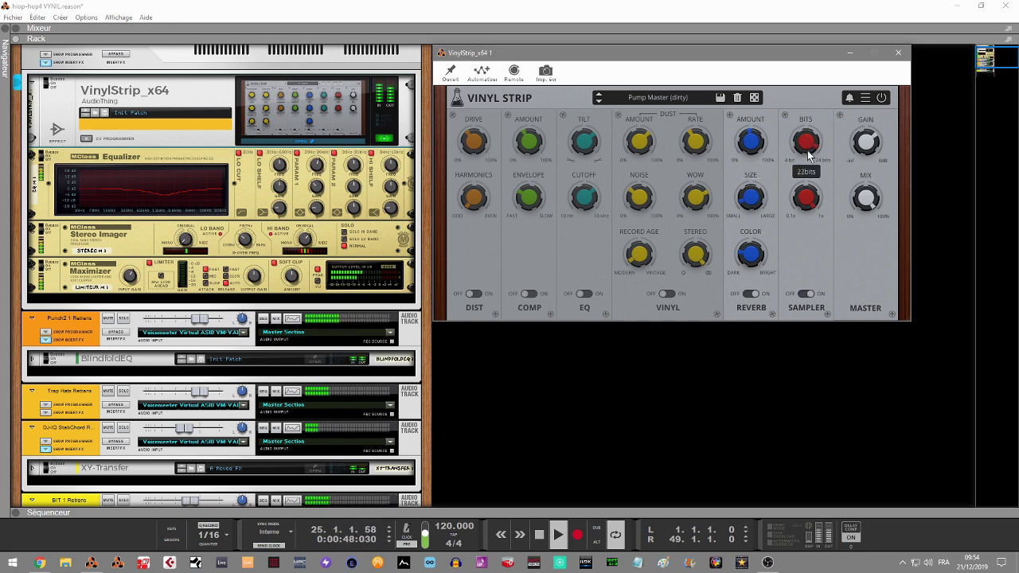
{"action": "left_click_drag", "start_coordinate": [819, 202], "coordinate": [812, 222]}
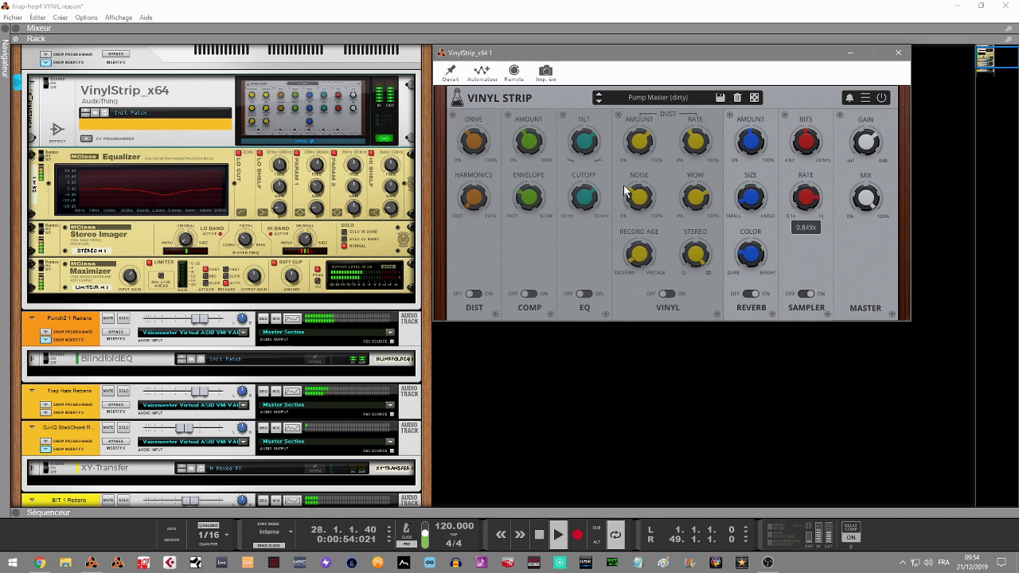
Step: Switch on the EQ and Comp modules, set the EQ cutoff to about 454 Hz and adjust its tilt
{"action": "left_click", "coordinate": [585, 295]}
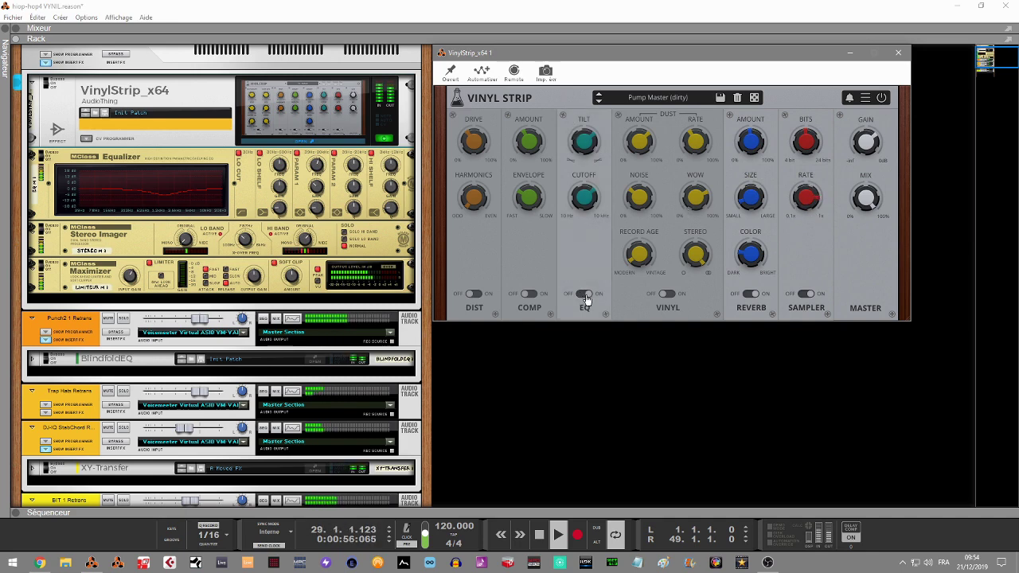
{"action": "left_click", "coordinate": [533, 295]}
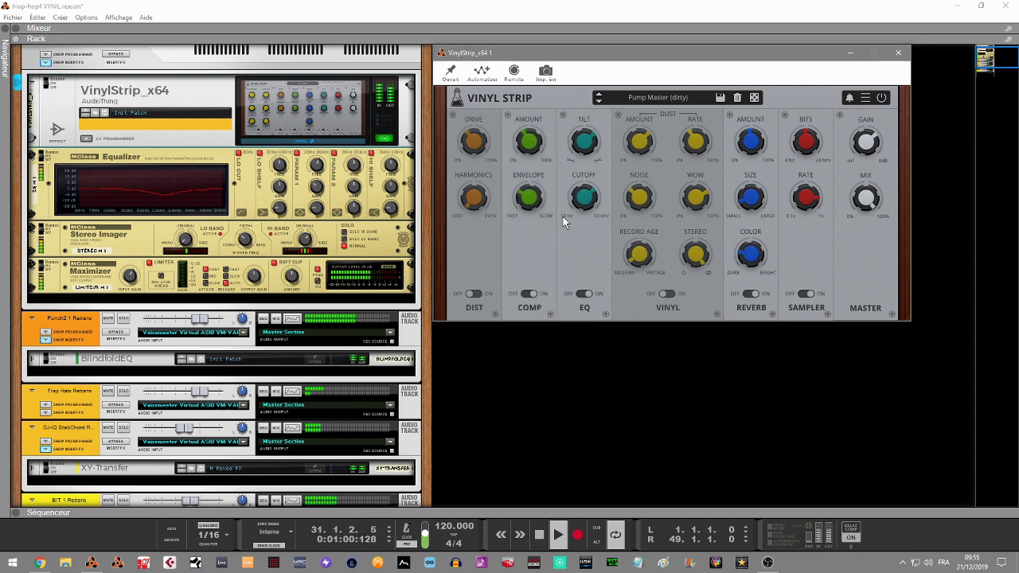
{"action": "left_click_drag", "start_coordinate": [582, 137], "coordinate": [593, 247]}
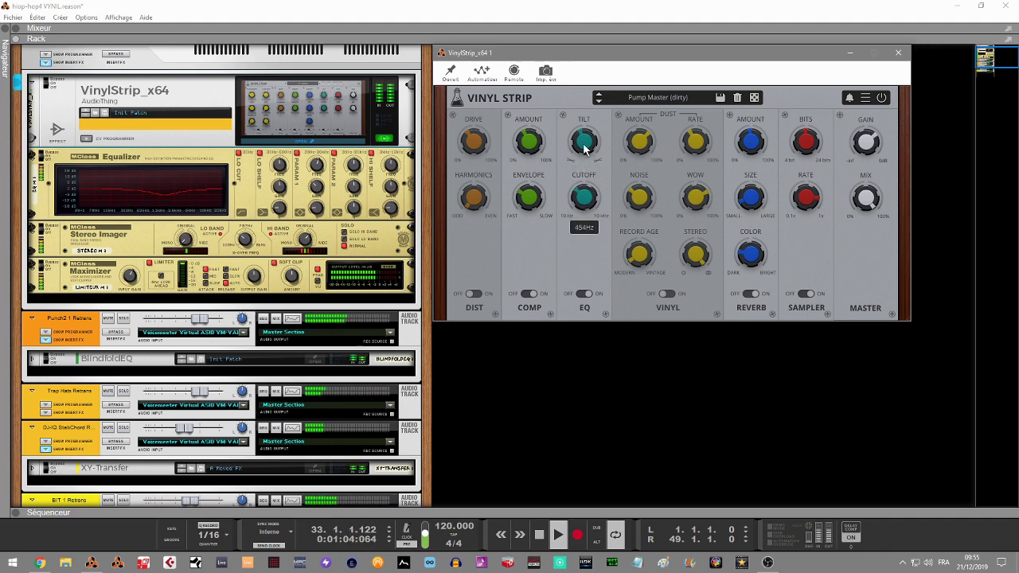
{"action": "left_click_drag", "start_coordinate": [584, 144], "coordinate": [584, 135]}
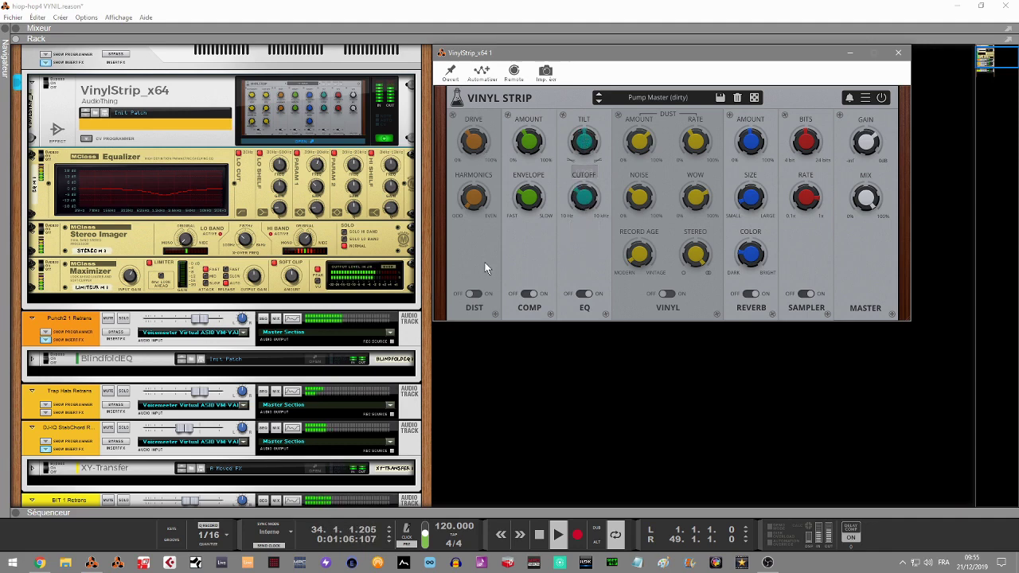
Step: Switch on Dist with harmonics at about 72% and adjusted drive, and switch on Vinyl with record age at about 21%
{"action": "left_click", "coordinate": [475, 295]}
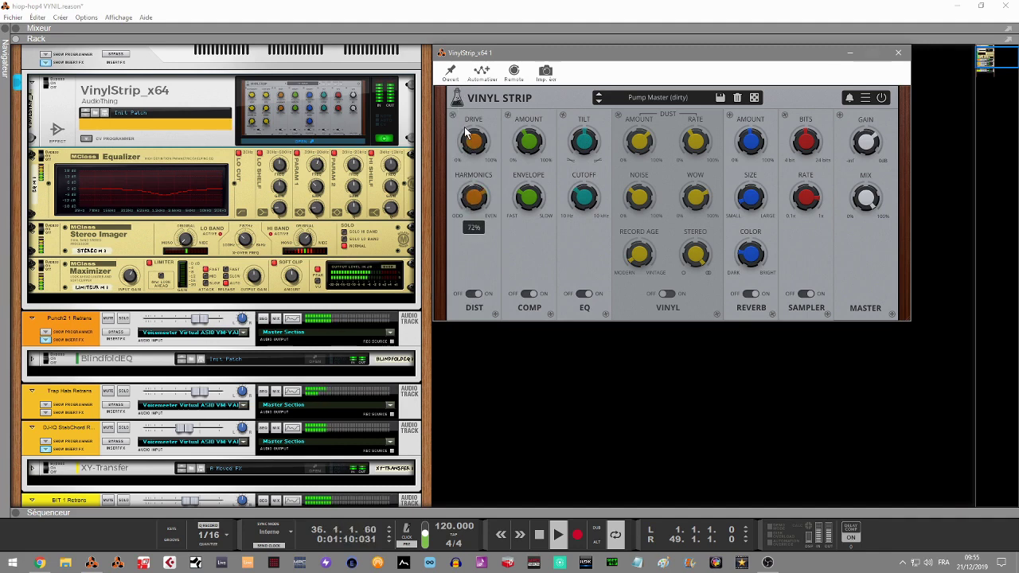
{"action": "mouse_move", "coordinate": [476, 156]}
{"action": "left_click_drag", "start_coordinate": [476, 157], "coordinate": [477, 163]}
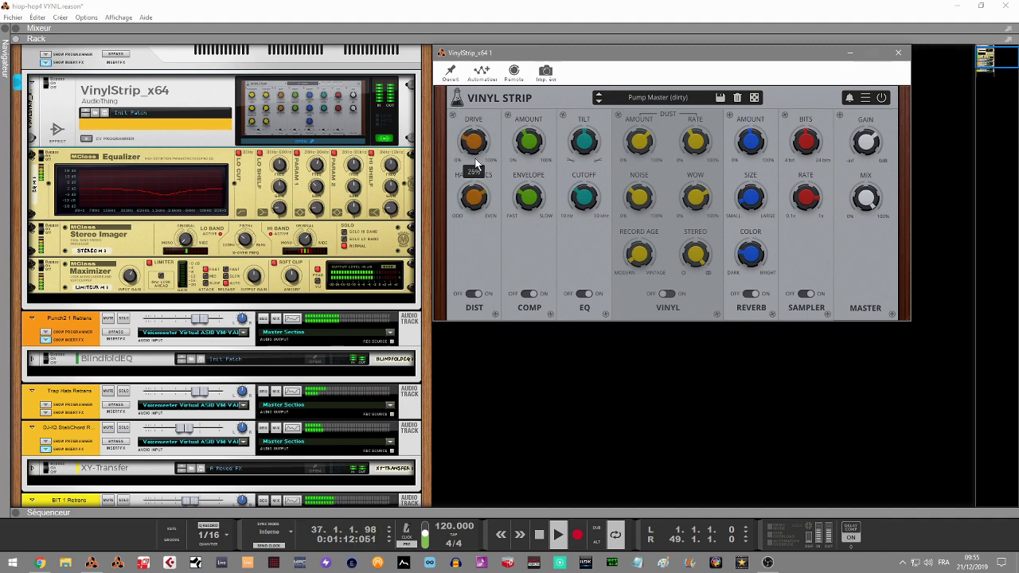
{"action": "left_click", "coordinate": [668, 297]}
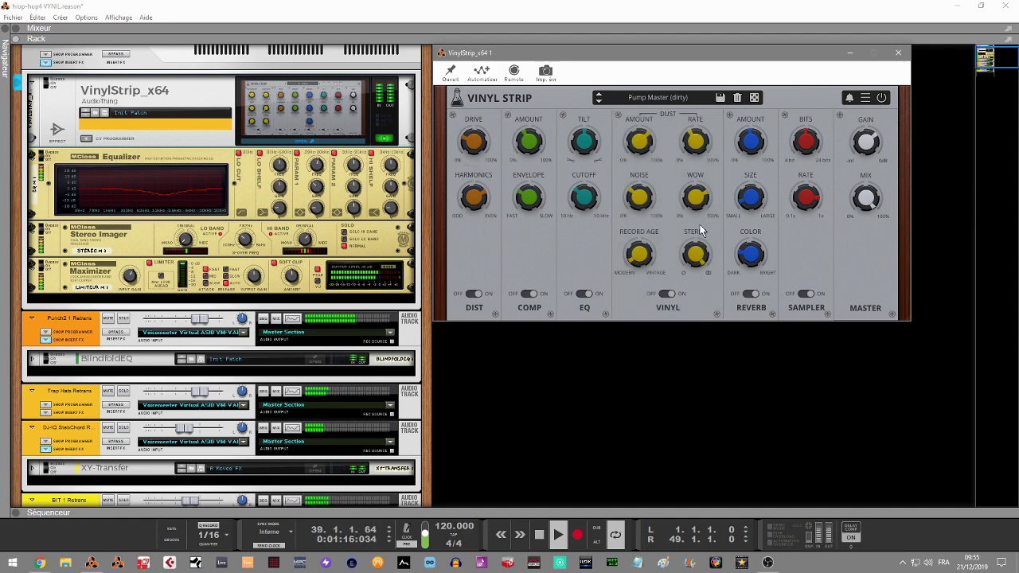
{"action": "mouse_move", "coordinate": [643, 257]}
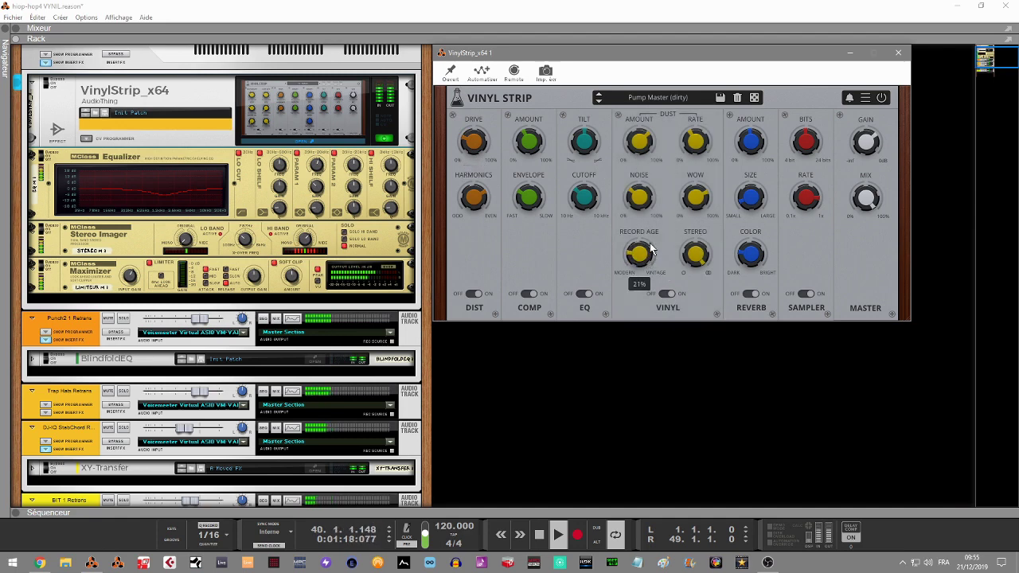
Step: Try lower Master mix levels, including about 54%, and set the Master gain to about -1.1 dB
{"action": "left_click_drag", "start_coordinate": [864, 199], "coordinate": [871, 259]}
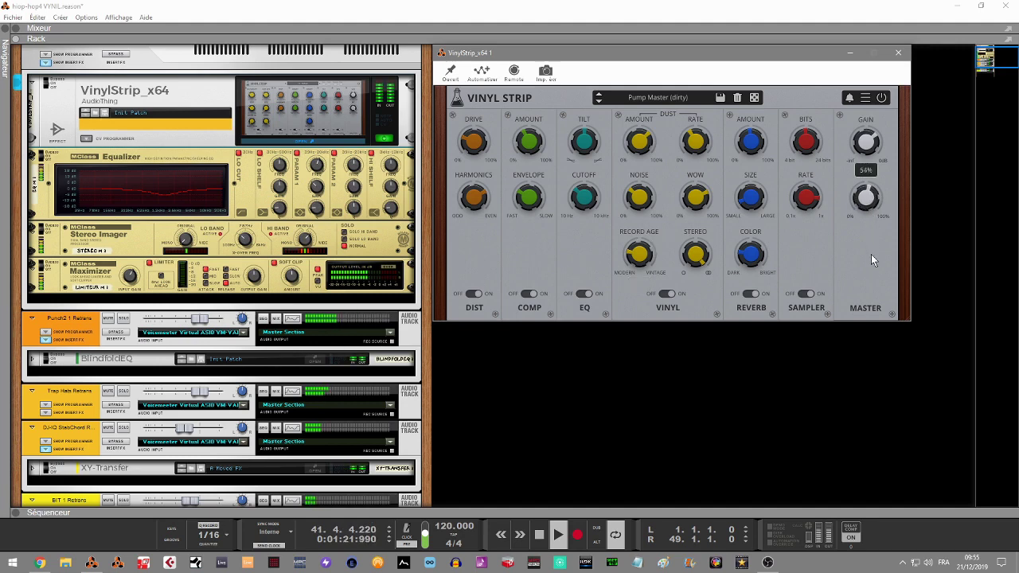
{"action": "mouse_move", "coordinate": [867, 140]}
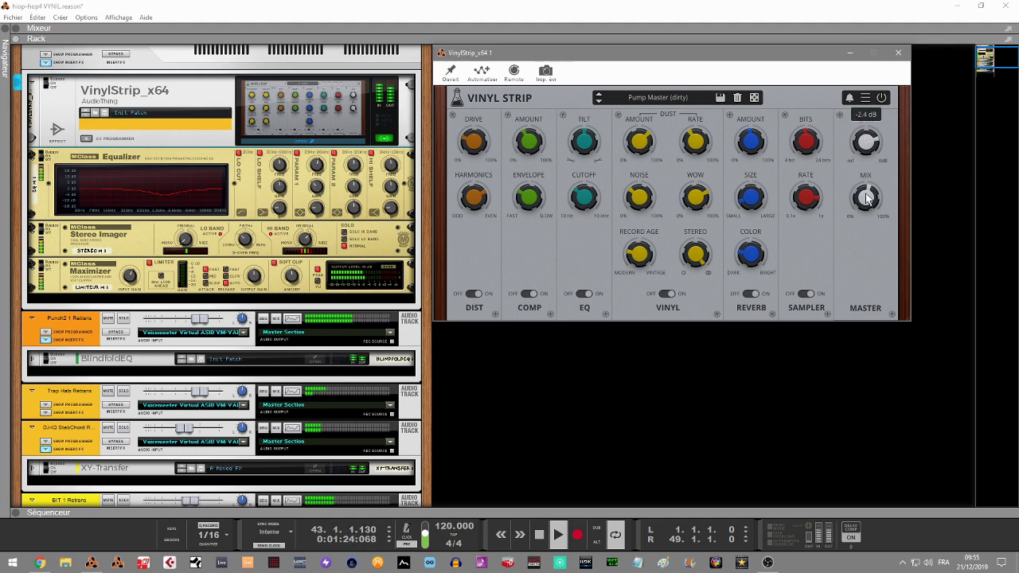
{"action": "left_click_drag", "start_coordinate": [868, 198], "coordinate": [871, 208]}
{"action": "left_click_drag", "start_coordinate": [864, 141], "coordinate": [864, 128]}
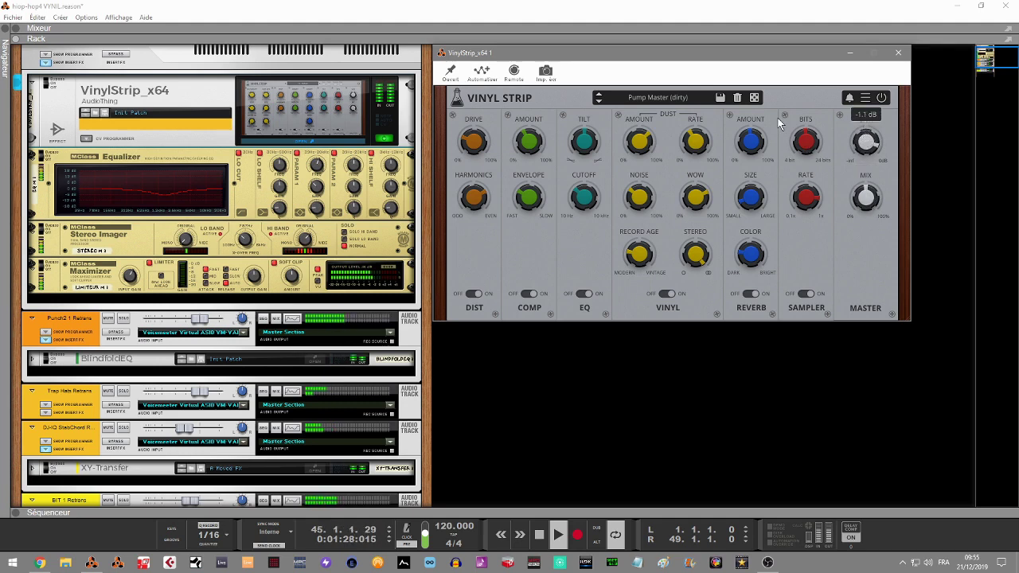
Step: Load the Sampled Hats preset, set the Master gain to 0.0 dB and lower the Master mix to about 39%
{"action": "left_click", "coordinate": [599, 102]}
{"action": "left_click", "coordinate": [598, 102]}
{"action": "left_click", "coordinate": [599, 102]}
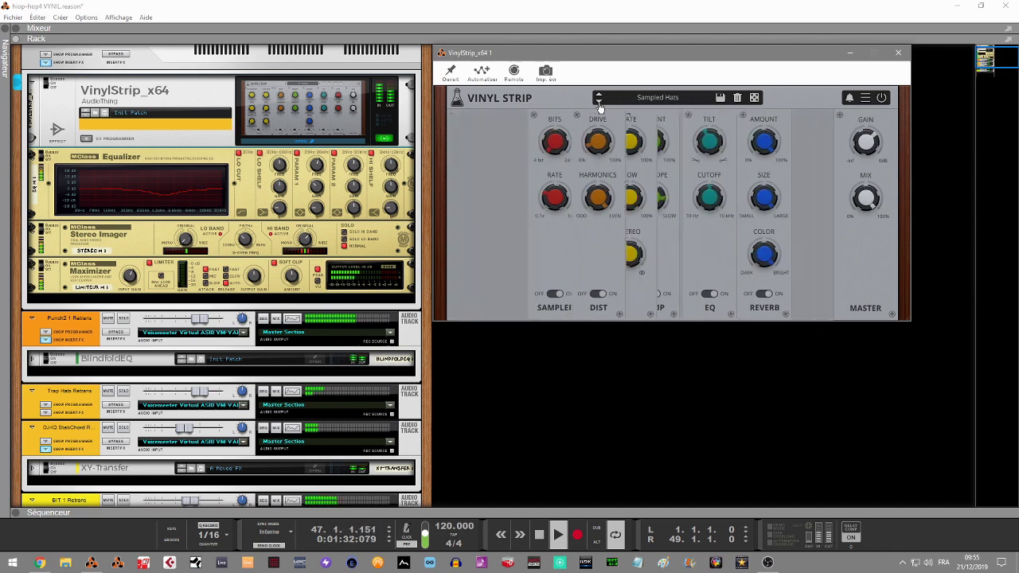
{"action": "left_click", "coordinate": [599, 102]}
{"action": "left_click_drag", "start_coordinate": [868, 148], "coordinate": [876, 108]}
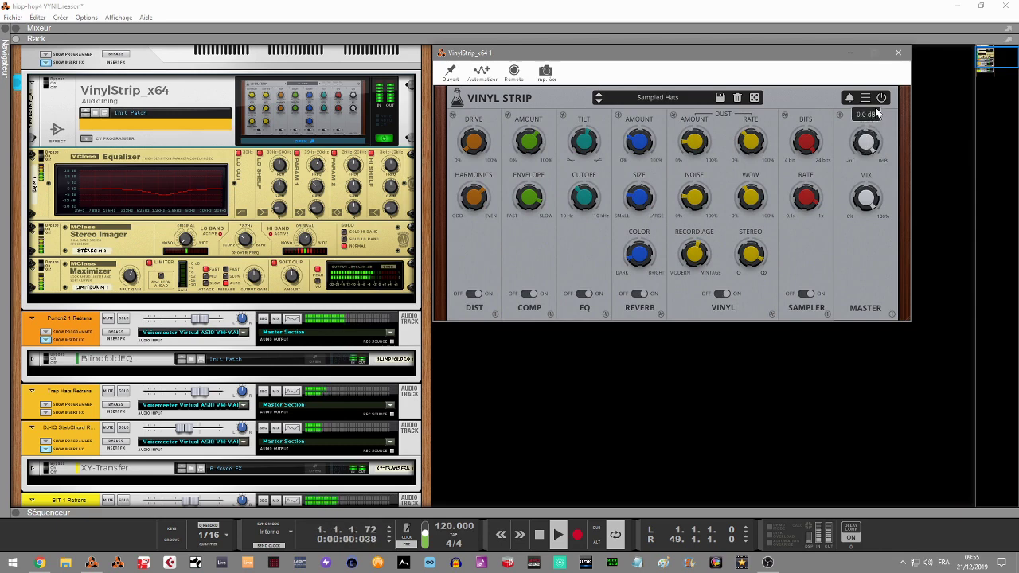
{"action": "left_click_drag", "start_coordinate": [866, 199], "coordinate": [886, 299]}
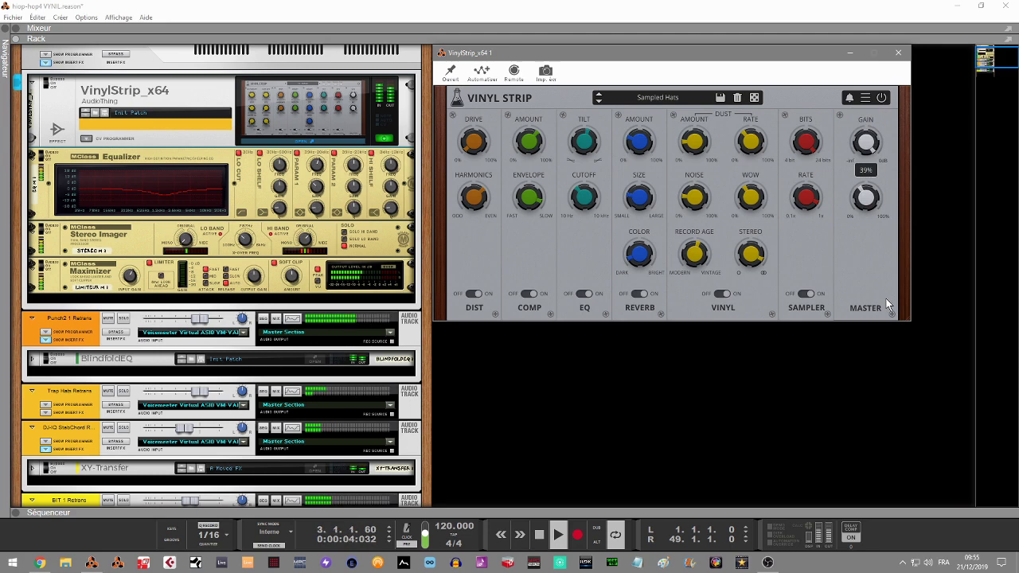
Step: Load the Sampled Synth preset and, with playback stopped, move the Sampler module between Reverb and EQ
{"action": "left_click", "coordinate": [598, 102]}
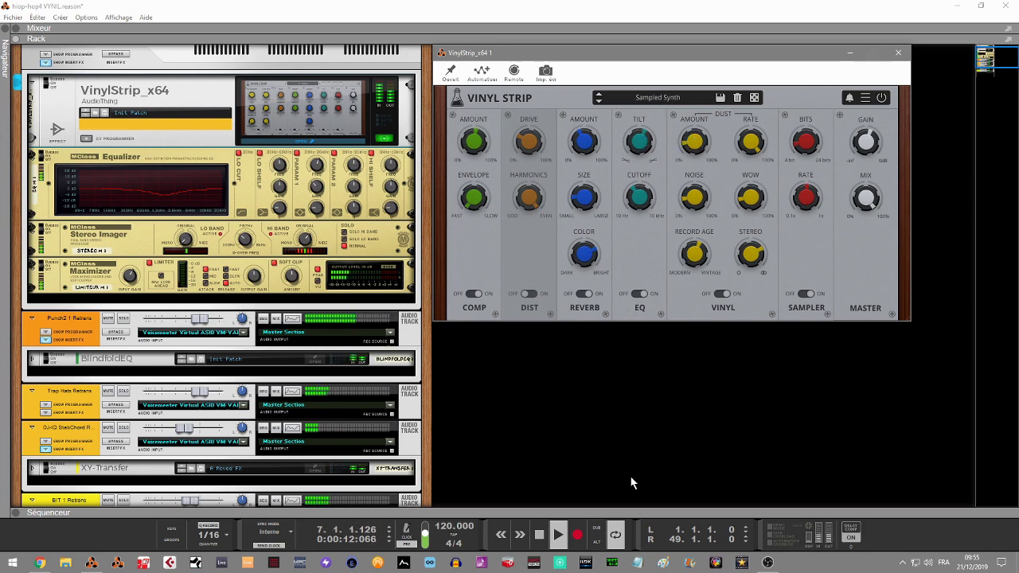
{"action": "left_click", "coordinate": [539, 534]}
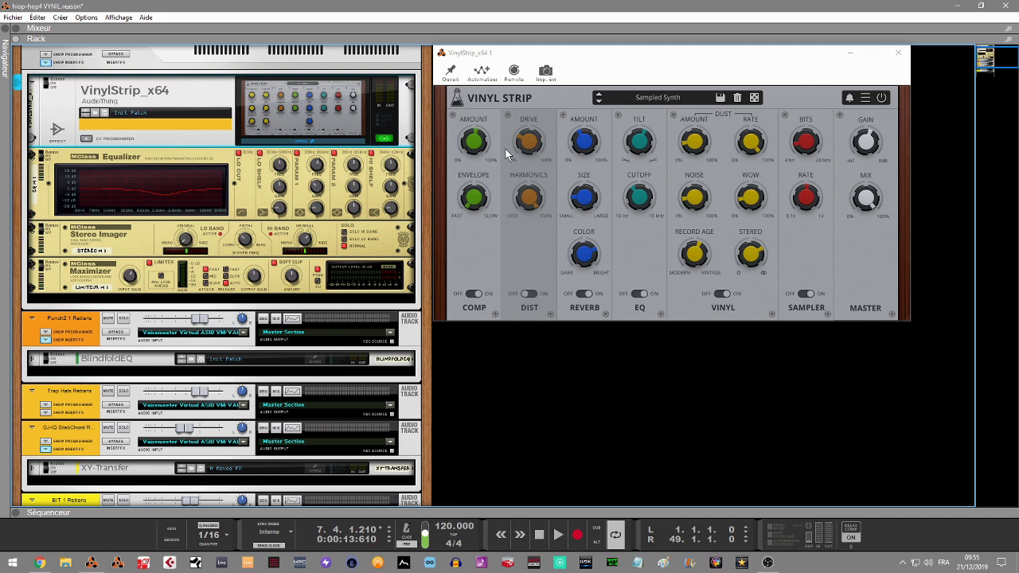
{"action": "left_click_drag", "start_coordinate": [813, 261], "coordinate": [652, 252]}
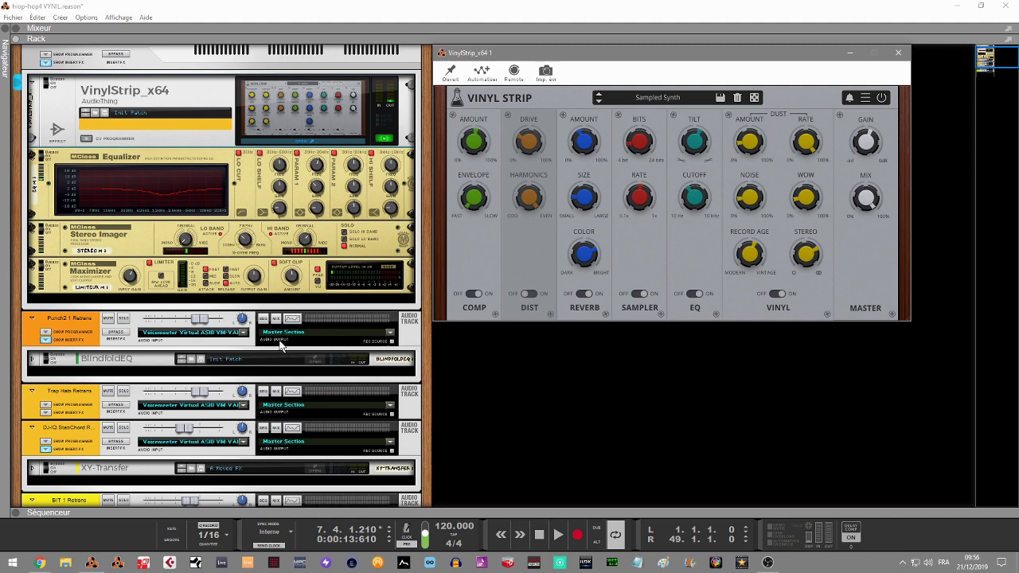
Step: Bypass the master insert effects, and play the soloed Punch2 1 Retrans track with its BlindfoldEQ open
{"action": "left_click", "coordinate": [123, 55]}
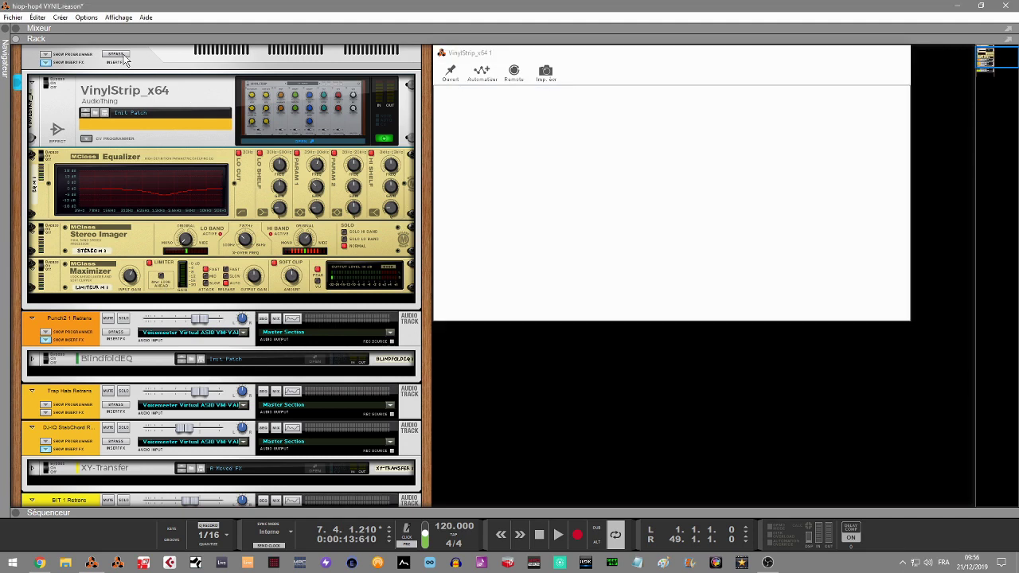
{"action": "left_click", "coordinate": [315, 365]}
{"action": "left_click", "coordinate": [124, 319]}
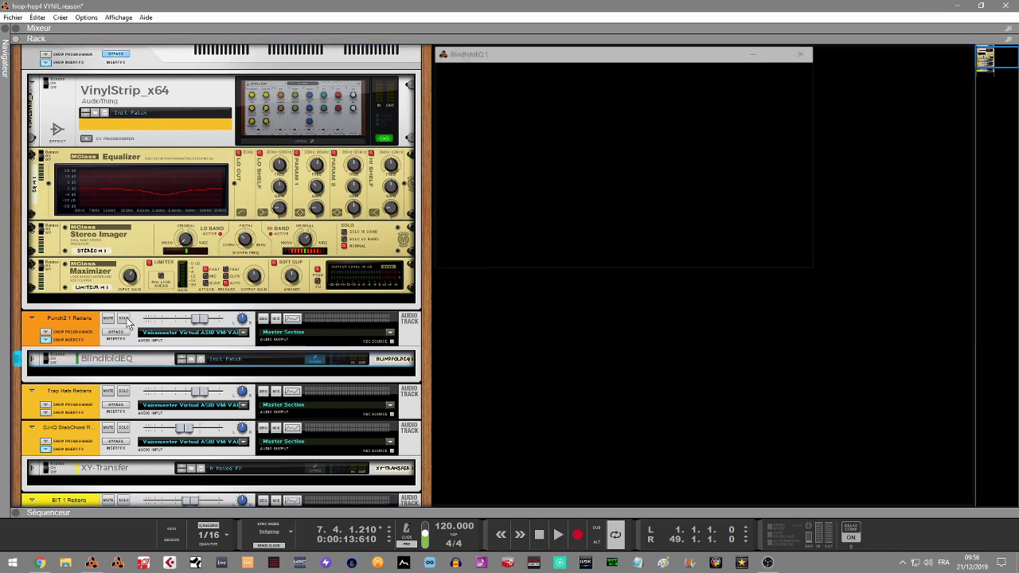
{"action": "left_click", "coordinate": [318, 362]}
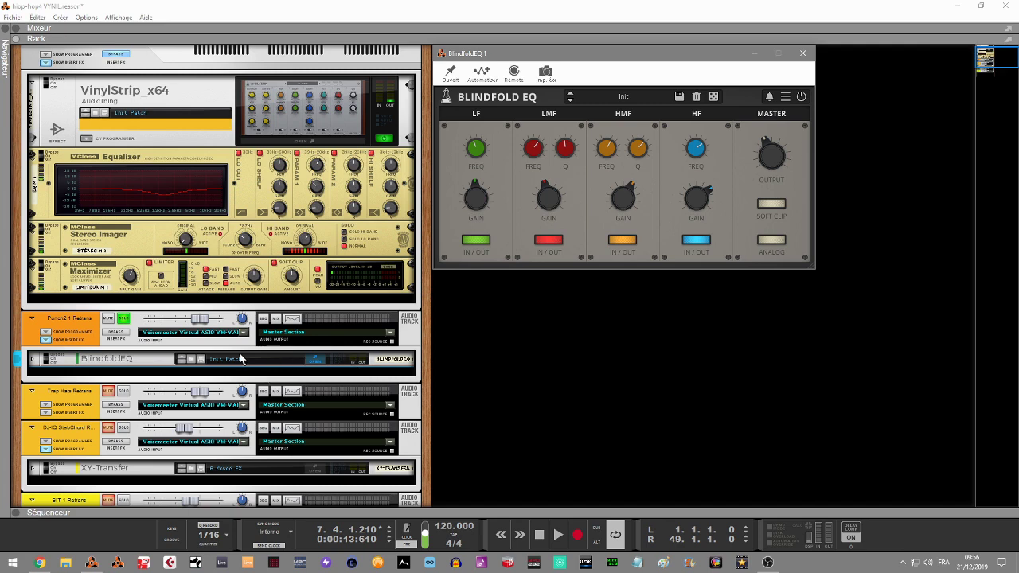
{"action": "key", "text": "space"}
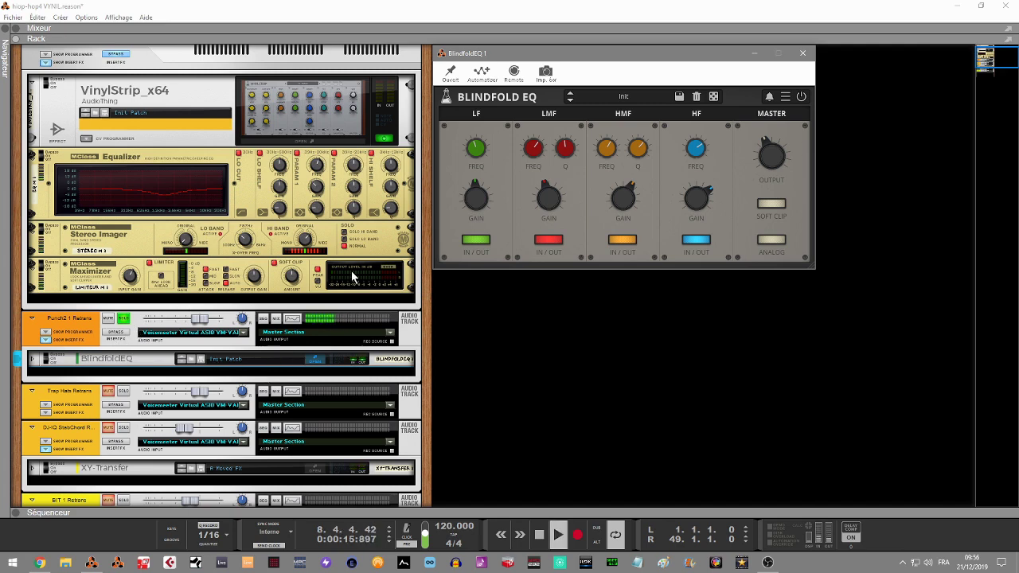
Step: Raise the Blindfold EQ Master output and adjust the LF band's gain and frequency
{"action": "left_click_drag", "start_coordinate": [776, 151], "coordinate": [771, 135]}
{"action": "mouse_move", "coordinate": [488, 189]}
{"action": "left_mouse_down"}
{"action": "mouse_move", "coordinate": [478, 202]}
{"action": "mouse_move", "coordinate": [484, 251]}
{"action": "mouse_move", "coordinate": [483, 206]}
{"action": "left_mouse_up"}
{"action": "left_click_drag", "start_coordinate": [476, 162], "coordinate": [476, 183]}
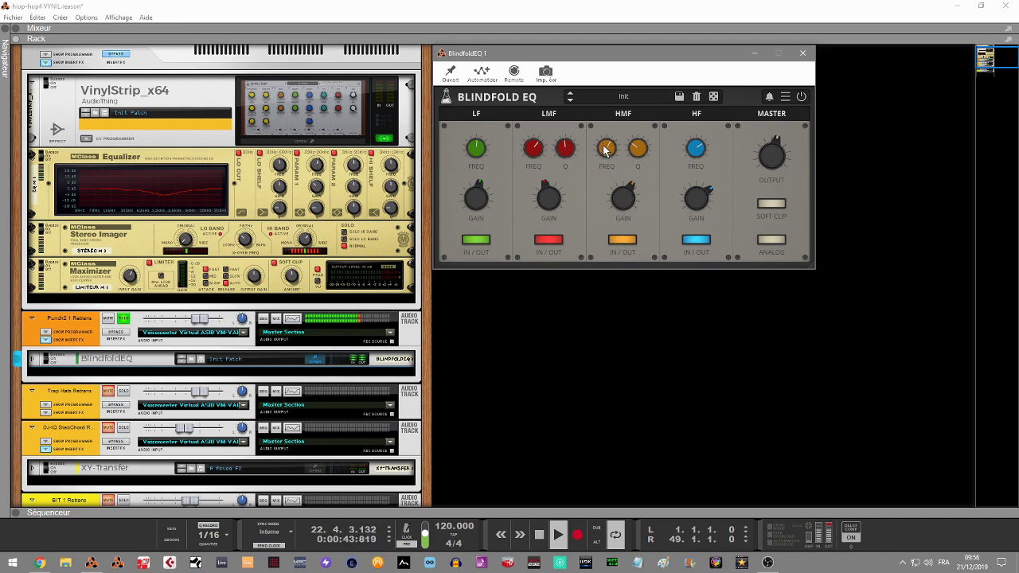
Step: Sweep the gain and frequency of the HMF and HF bands to shape the high end
{"action": "left_click_drag", "start_coordinate": [624, 203], "coordinate": [617, 167]}
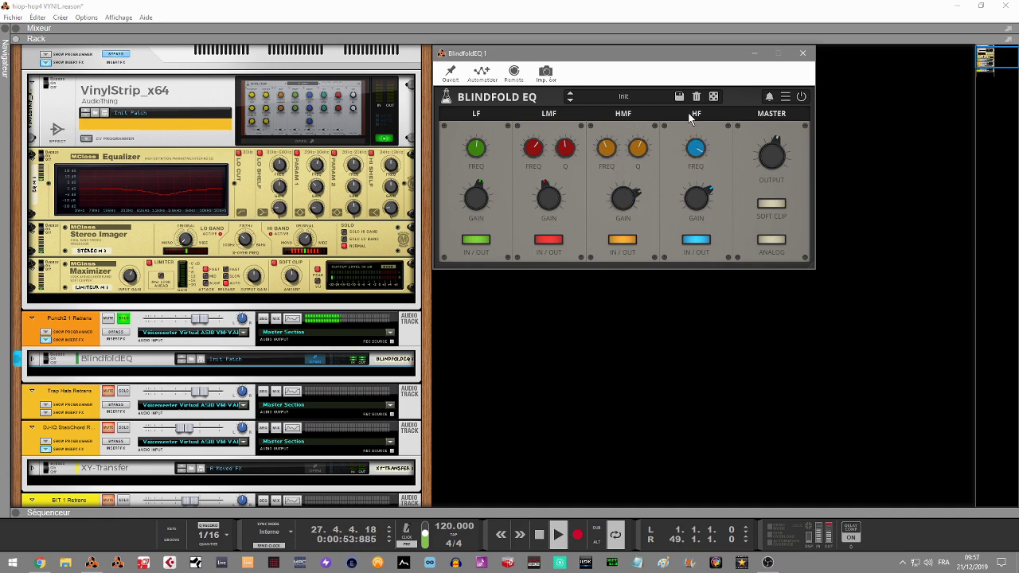
{"action": "left_click_drag", "start_coordinate": [705, 215], "coordinate": [669, 124]}
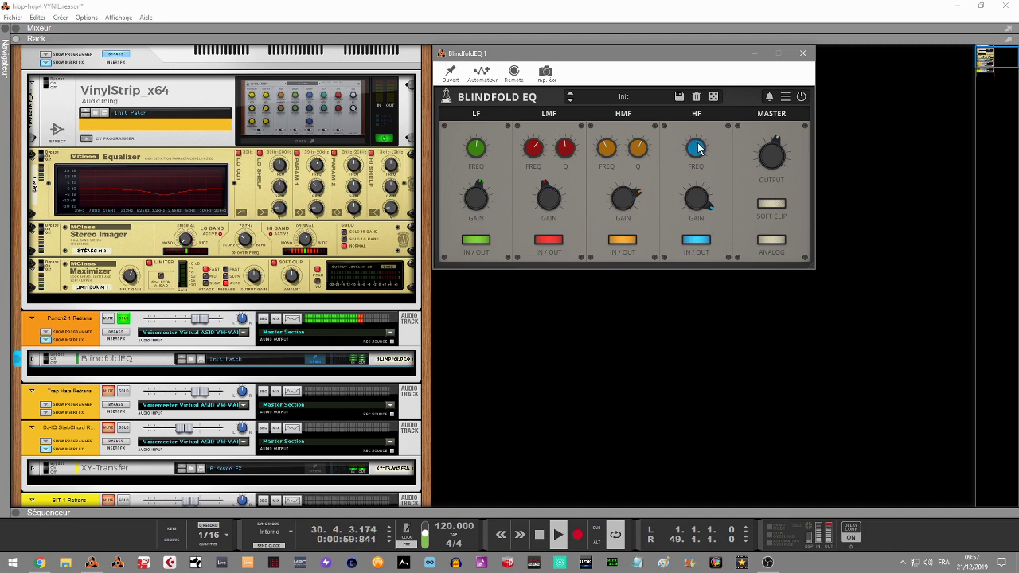
{"action": "left_click_drag", "start_coordinate": [698, 210], "coordinate": [706, 239]}
{"action": "left_click_drag", "start_coordinate": [695, 148], "coordinate": [693, 154]}
{"action": "left_click_drag", "start_coordinate": [618, 186], "coordinate": [619, 211]}
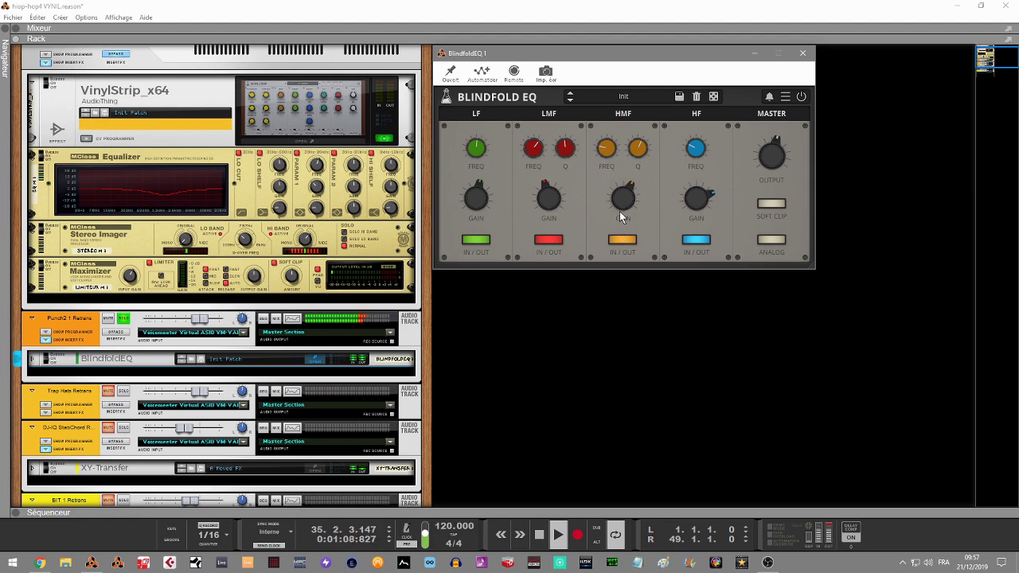
Step: Switch Soft Clip and Analog off and back on to compare the sound
{"action": "left_click", "coordinate": [771, 205]}
{"action": "left_click", "coordinate": [767, 240]}
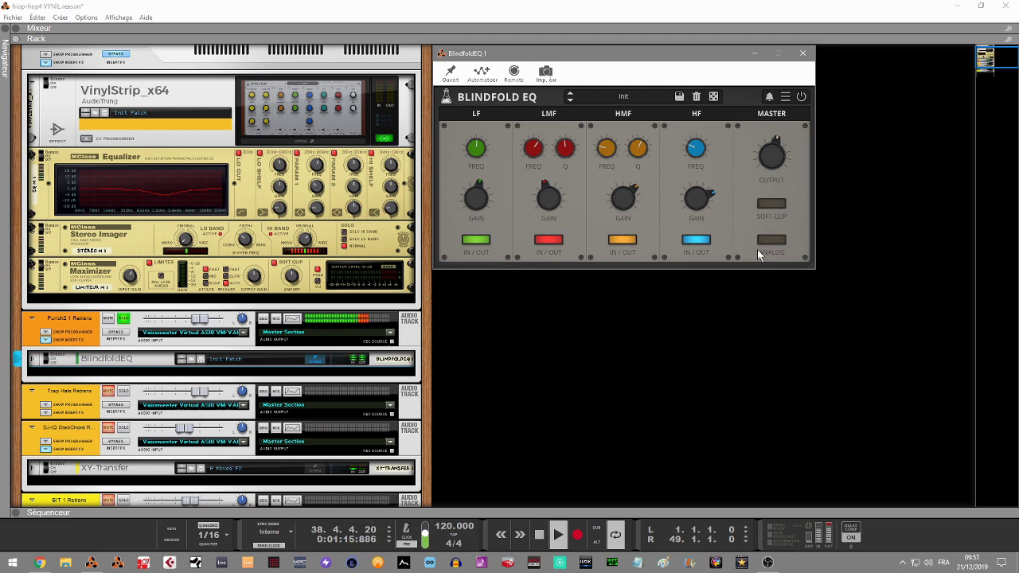
{"action": "left_click", "coordinate": [769, 240]}
{"action": "left_click", "coordinate": [767, 206]}
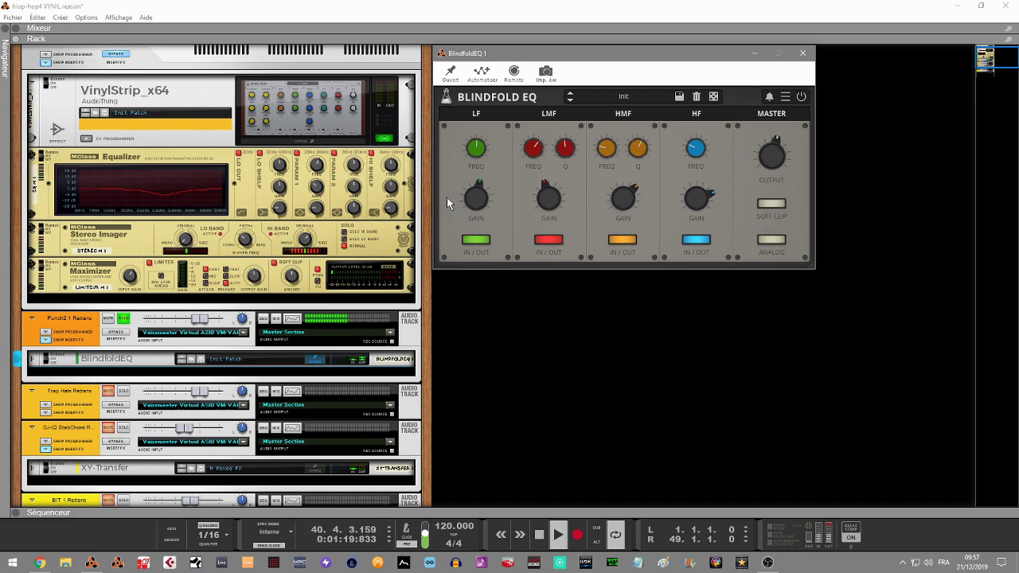
Step: Lower the LF gain, and try several randomized Blindfold EQ settings in a row
{"action": "left_click_drag", "start_coordinate": [476, 199], "coordinate": [475, 236]}
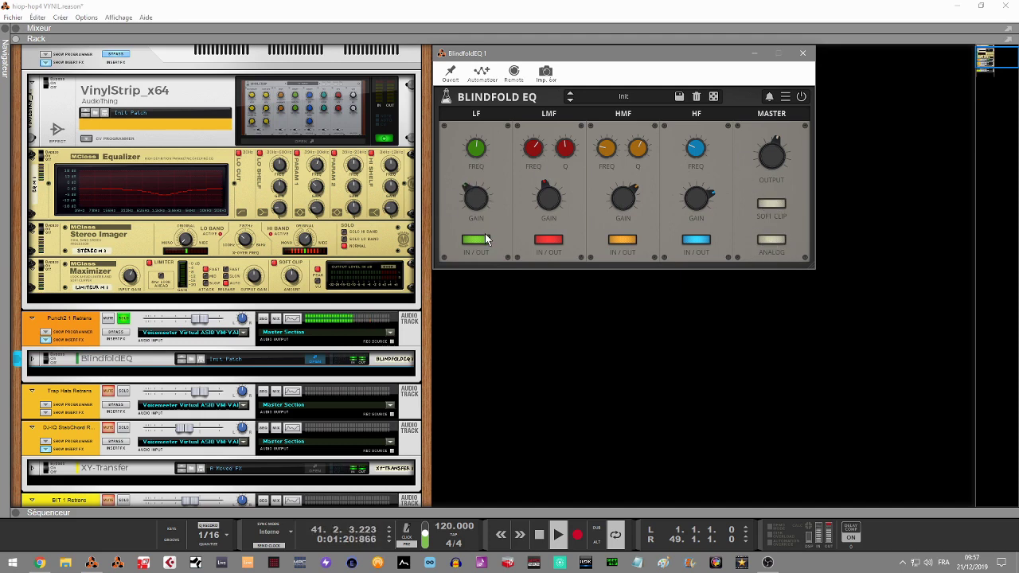
{"action": "left_click", "coordinate": [713, 97]}
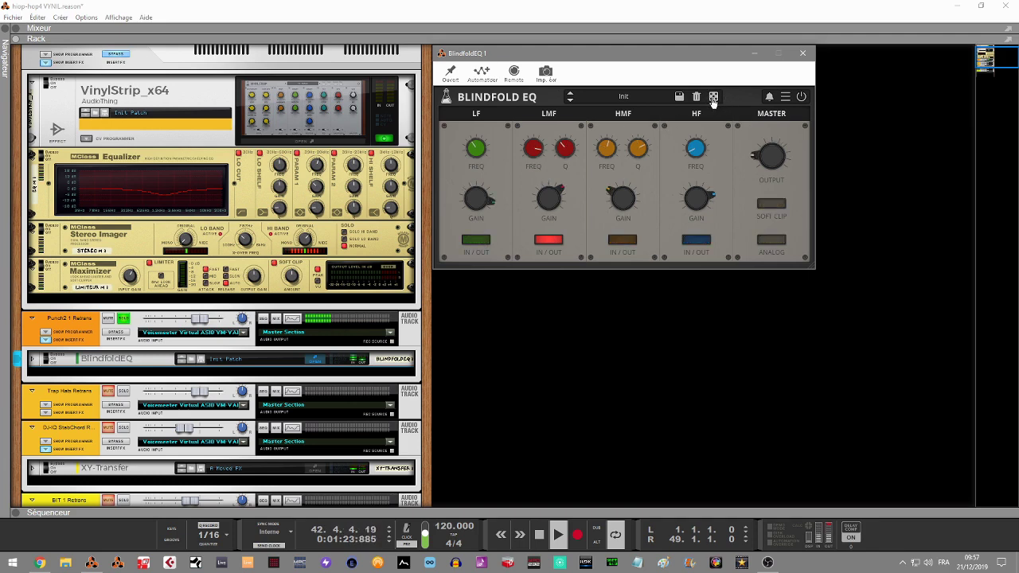
{"action": "left_click", "coordinate": [714, 100]}
{"action": "left_click", "coordinate": [715, 101]}
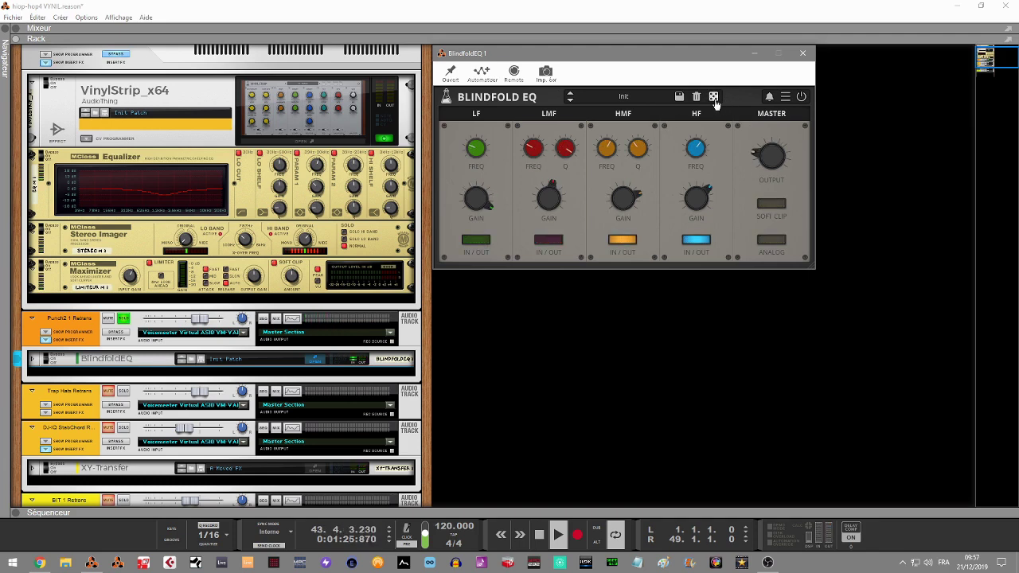
{"action": "left_click", "coordinate": [714, 100]}
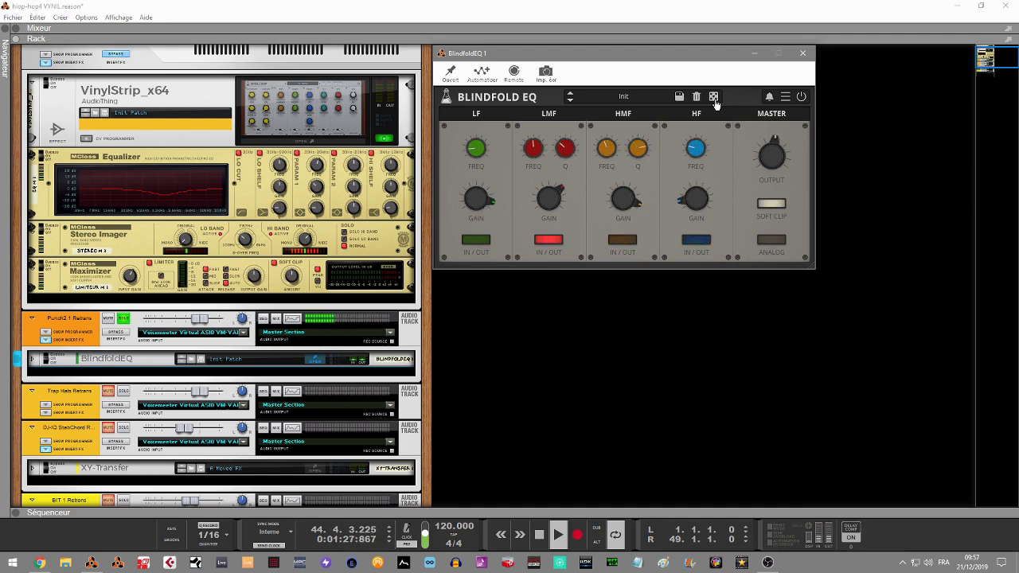
{"action": "left_click", "coordinate": [715, 100]}
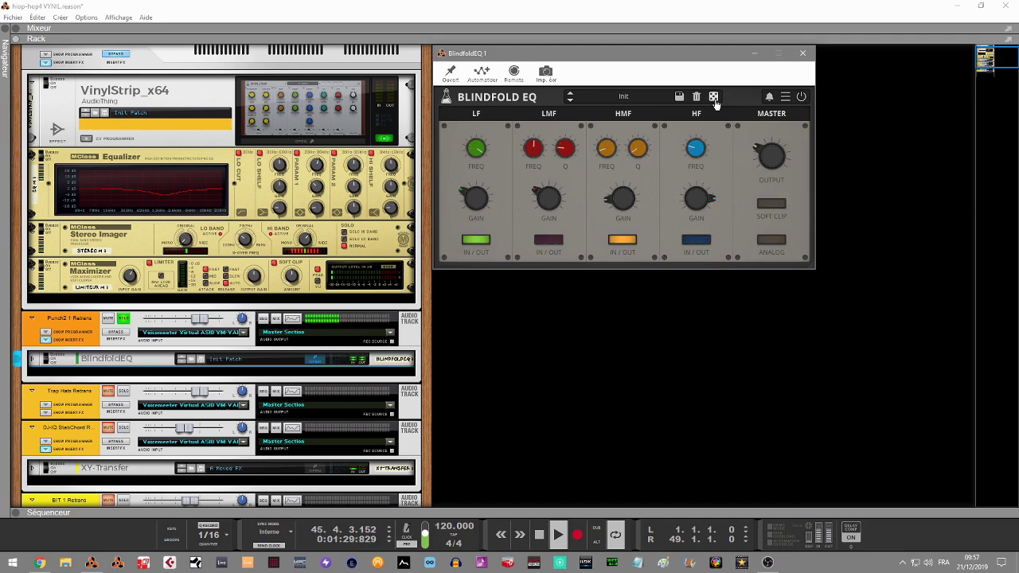
{"action": "left_click", "coordinate": [715, 99]}
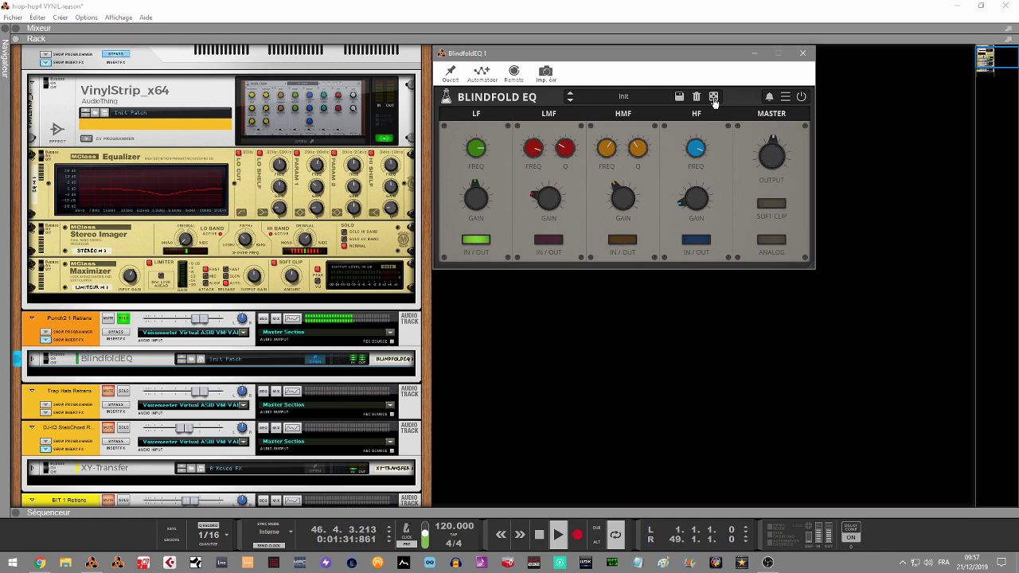
{"action": "left_click", "coordinate": [715, 99]}
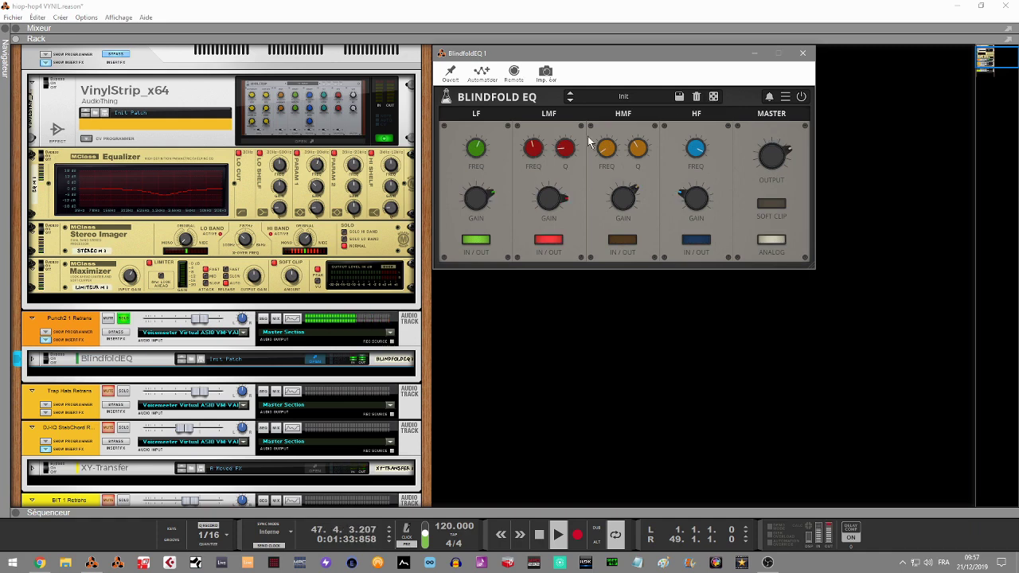
Step: Lower the LF and LMF gains in Blindfold EQ and switch the HMF and HF bands in
{"action": "left_click_drag", "start_coordinate": [476, 198], "coordinate": [502, 289]}
{"action": "left_click_drag", "start_coordinate": [559, 197], "coordinate": [555, 242]}
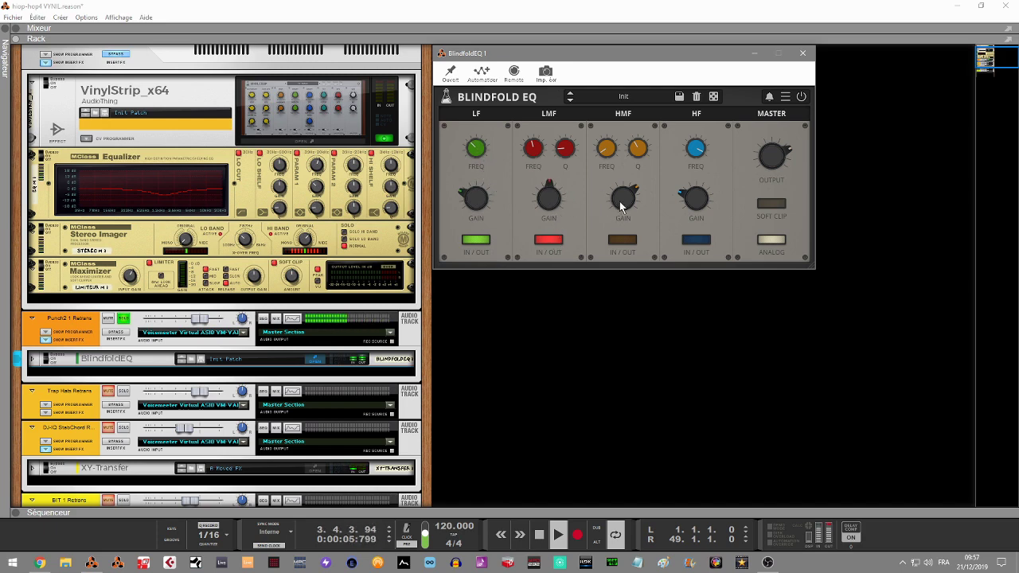
{"action": "left_click", "coordinate": [623, 240]}
{"action": "left_click", "coordinate": [691, 242]}
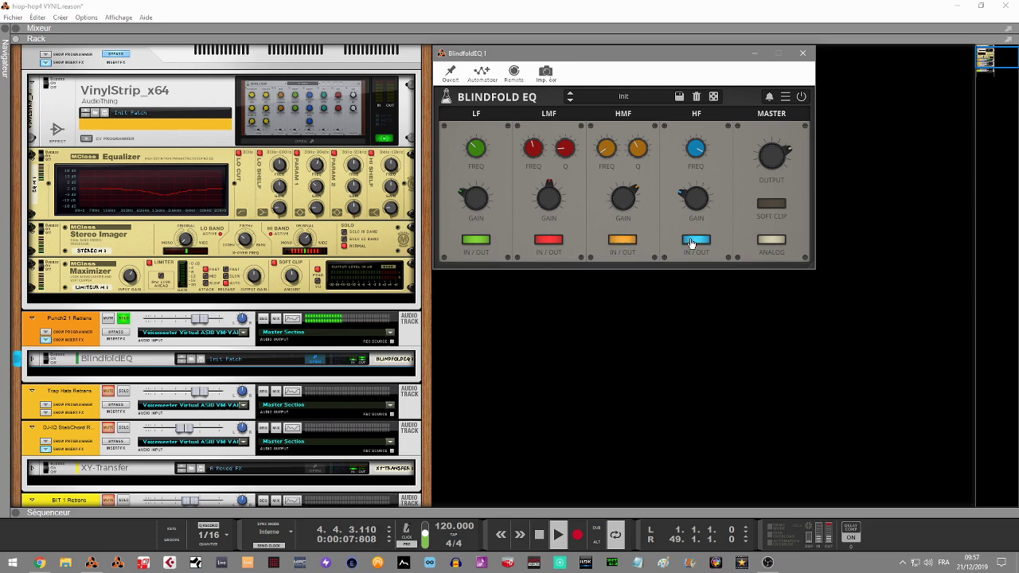
Step: Adjust the gain of the HF band and the gain and frequency of the HMF band by ear
{"action": "left_click_drag", "start_coordinate": [693, 200], "coordinate": [700, 136]}
{"action": "left_click_drag", "start_coordinate": [625, 209], "coordinate": [631, 237]}
{"action": "left_click_drag", "start_coordinate": [612, 147], "coordinate": [614, 111]}
{"action": "left_click_drag", "start_coordinate": [694, 202], "coordinate": [694, 227]}
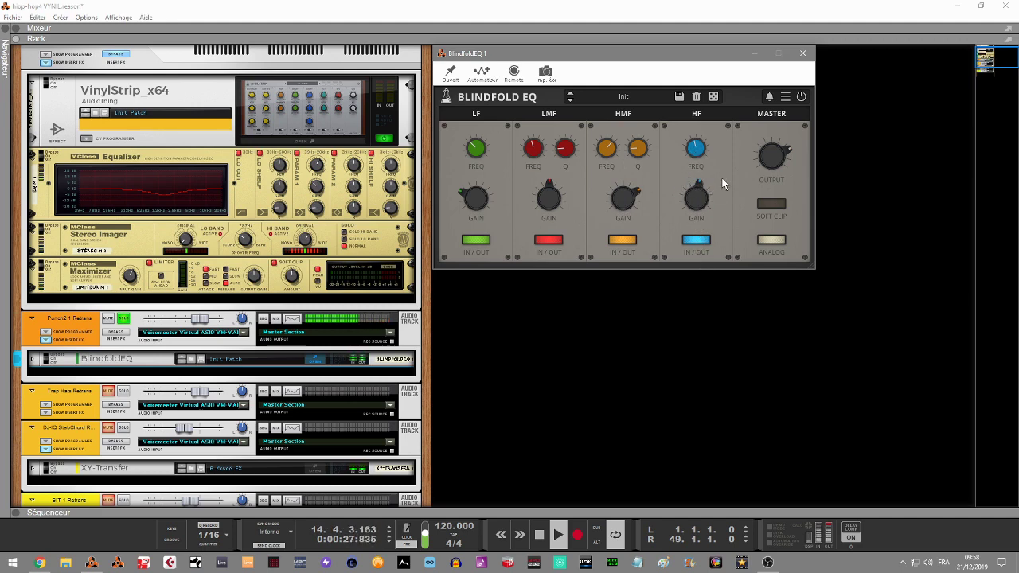
Step: Enable Soft Clip, lower the Master output, and fine-tune the LMF gain and the HF gain and frequency
{"action": "left_click", "coordinate": [771, 205]}
{"action": "left_click_drag", "start_coordinate": [775, 182], "coordinate": [773, 186]}
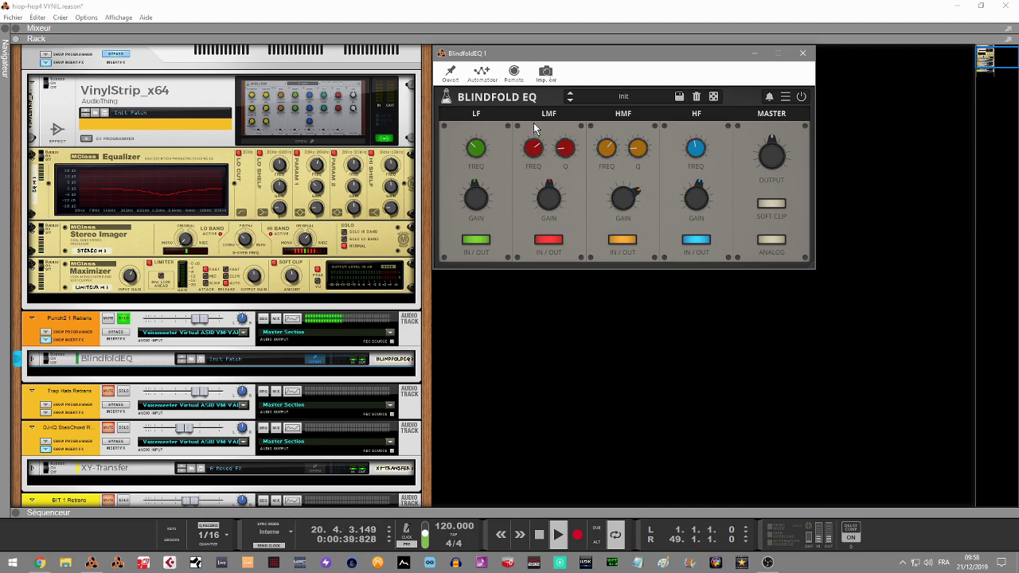
{"action": "left_click_drag", "start_coordinate": [552, 211], "coordinate": [550, 191]}
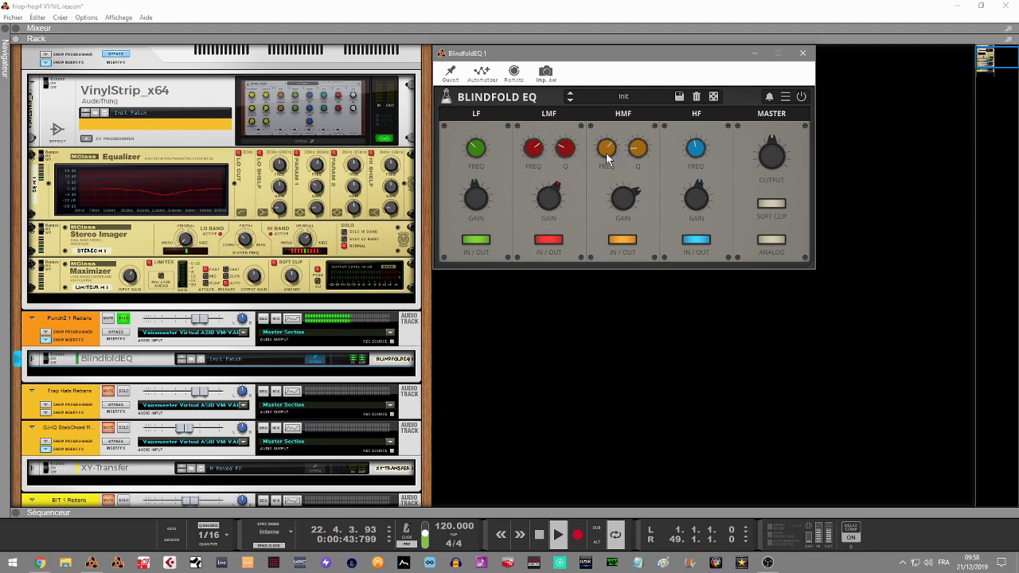
{"action": "left_click_drag", "start_coordinate": [692, 192], "coordinate": [693, 196]}
{"action": "left_click_drag", "start_coordinate": [690, 144], "coordinate": [690, 127]}
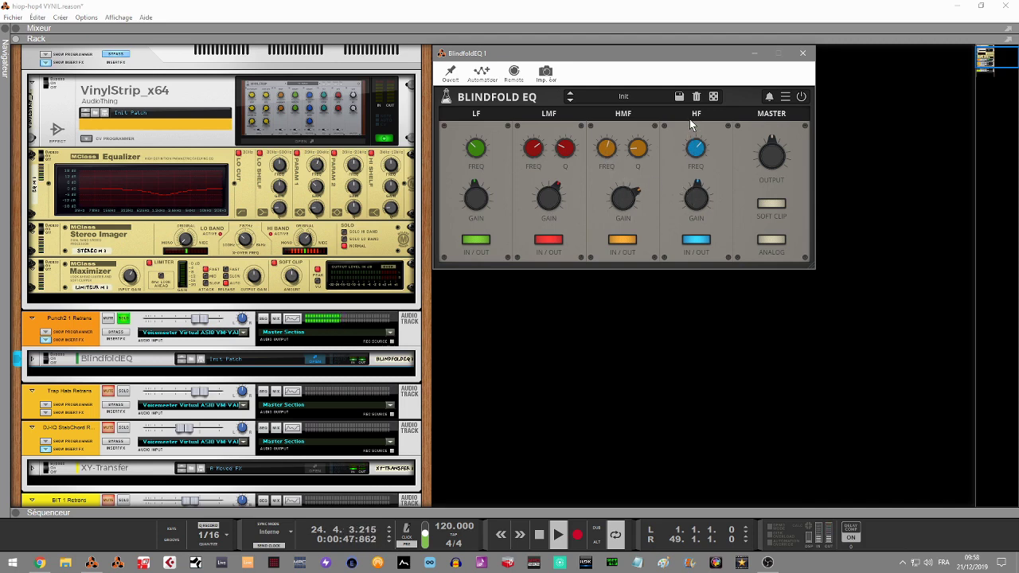
{"action": "left_click_drag", "start_coordinate": [696, 185], "coordinate": [695, 181]}
{"action": "left_click_drag", "start_coordinate": [758, 152], "coordinate": [761, 157]}
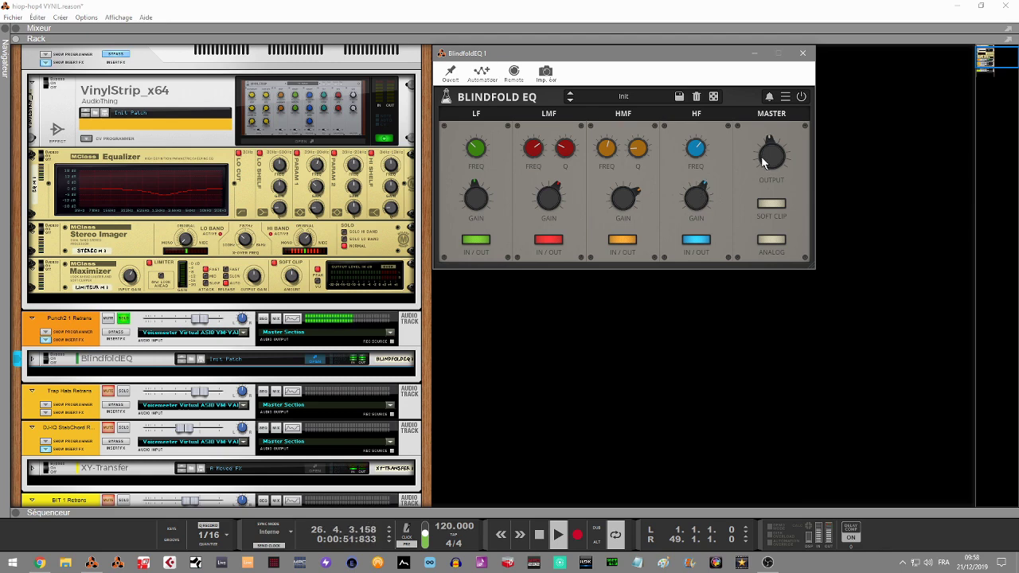
Step: Unsolo the Punch2 1 Retrans track and take the insert effects containing Vinyl Strip out of bypass
{"action": "left_click", "coordinate": [123, 315]}
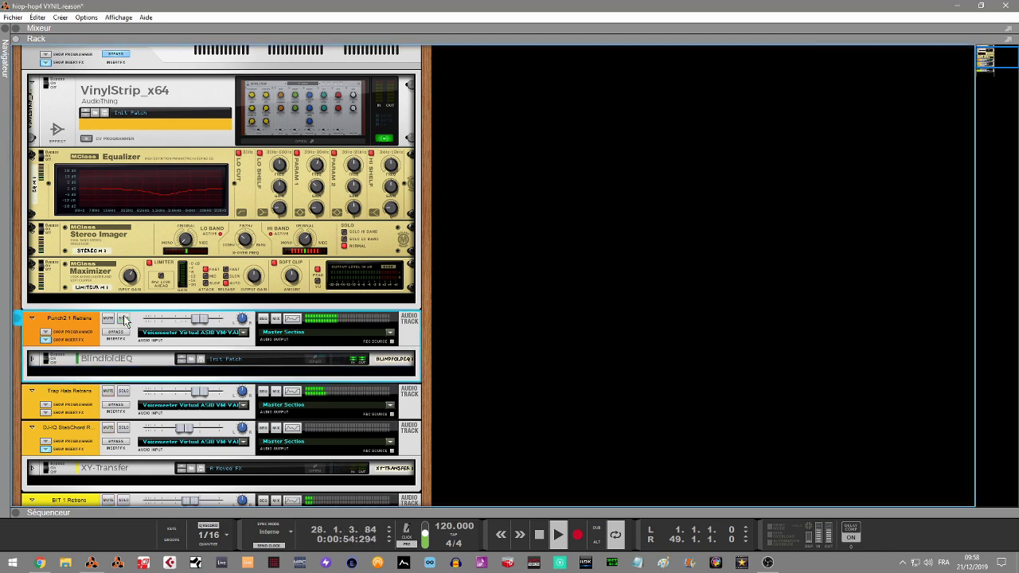
{"action": "left_click", "coordinate": [121, 59]}
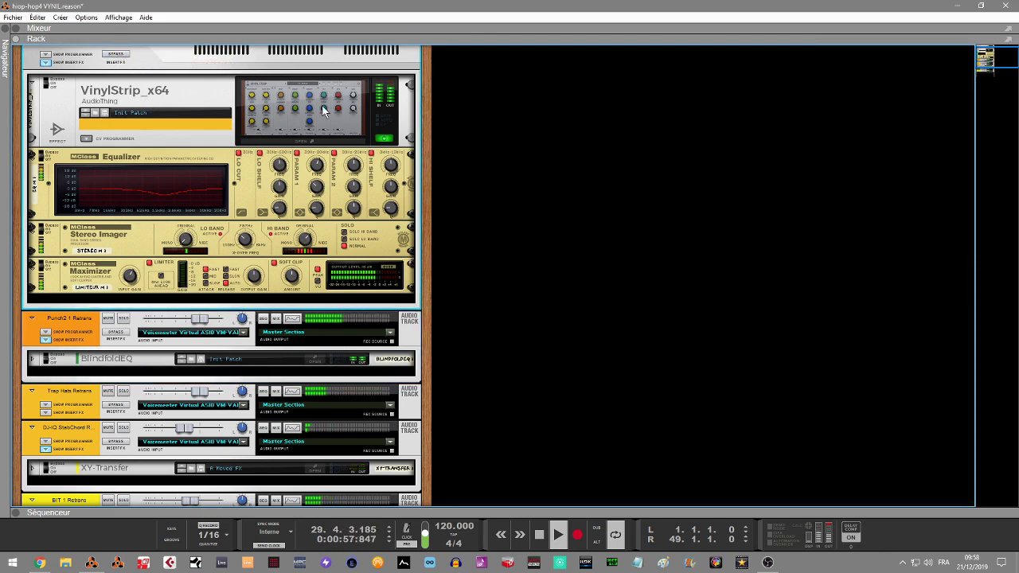
Step: Load the user preset MASTER VINYL FURTIF9 in Vinyl Strip, listen to the full mix, and stop playback
{"action": "left_click", "coordinate": [288, 142]}
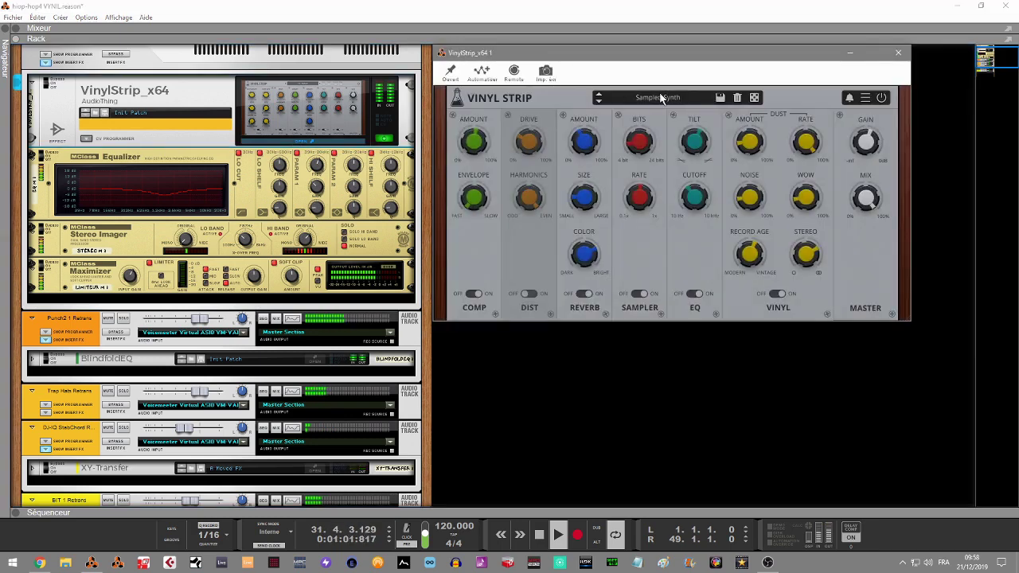
{"action": "left_click", "coordinate": [659, 98]}
{"action": "mouse_move", "coordinate": [652, 120]}
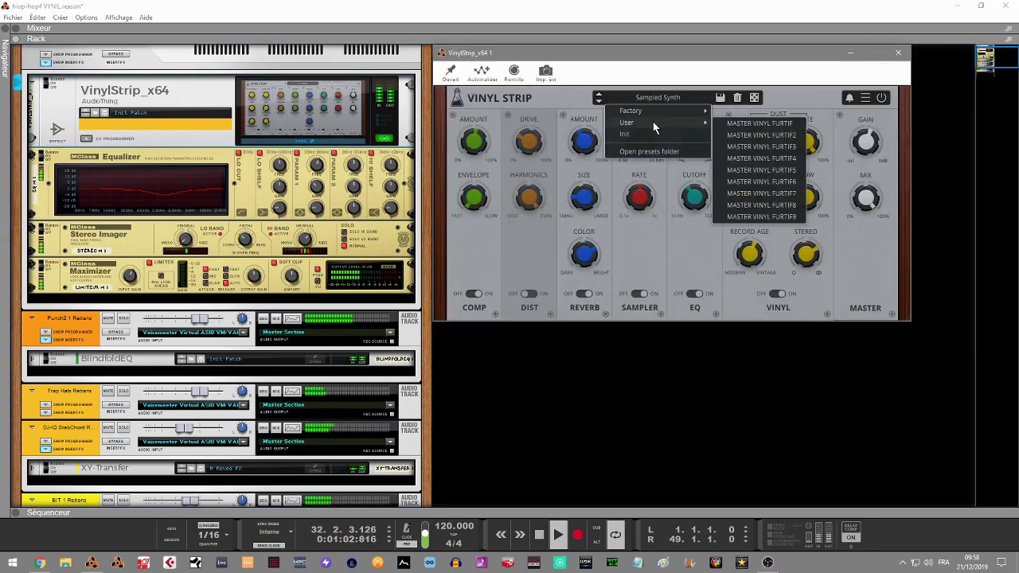
{"action": "left_click", "coordinate": [780, 219]}
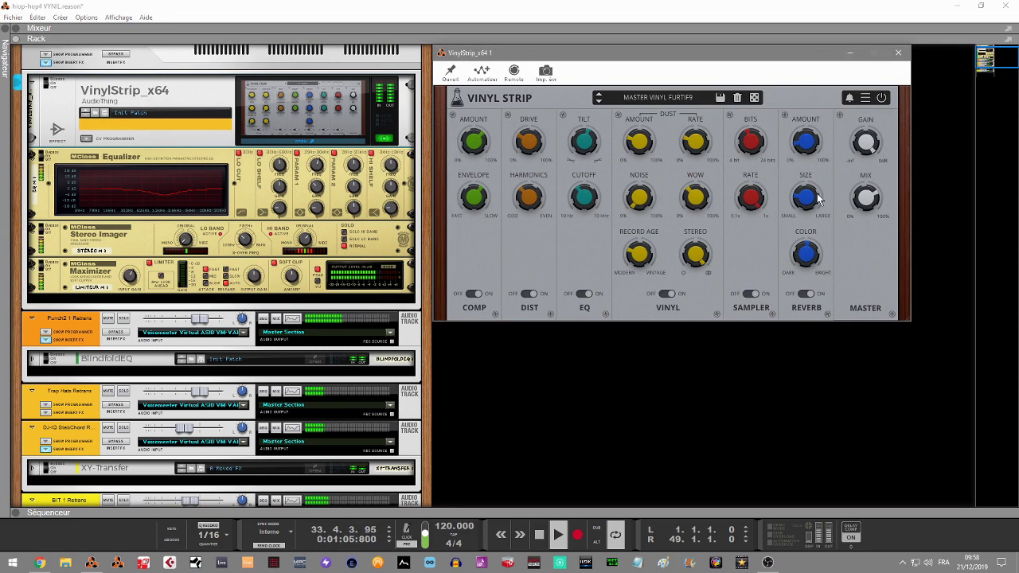
{"action": "mouse_move", "coordinate": [872, 126]}
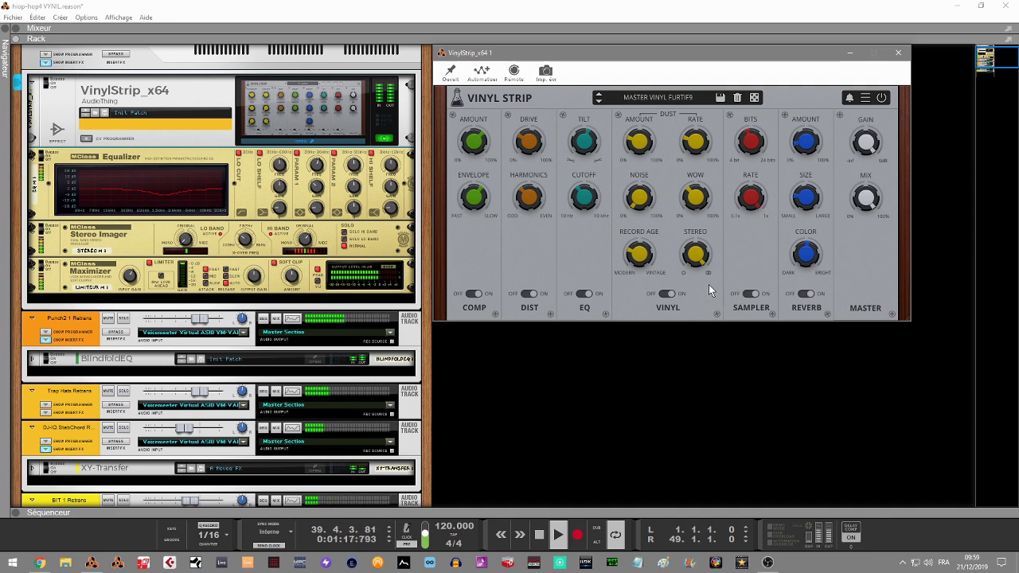
{"action": "left_click", "coordinate": [535, 543]}
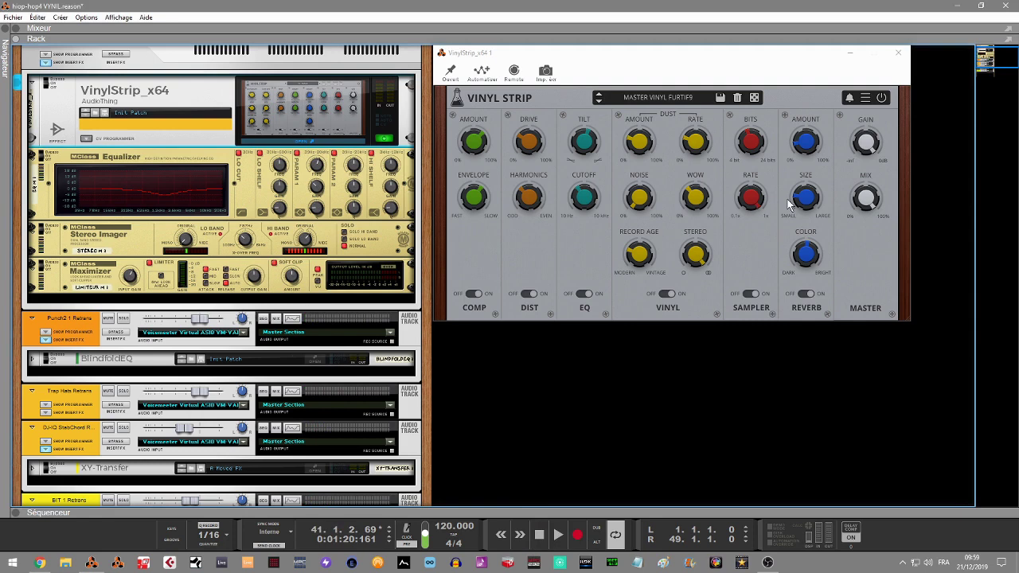
Step: Bring up the Blindfold EQ interface again, followed by the Vinyl Strip interface
{"action": "left_click", "coordinate": [317, 362]}
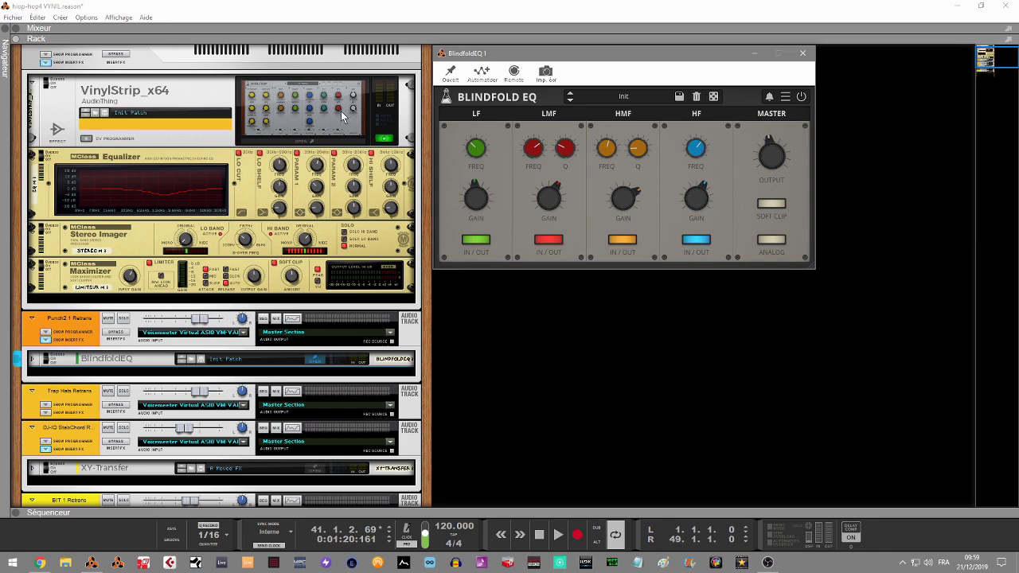
{"action": "left_click", "coordinate": [310, 145]}
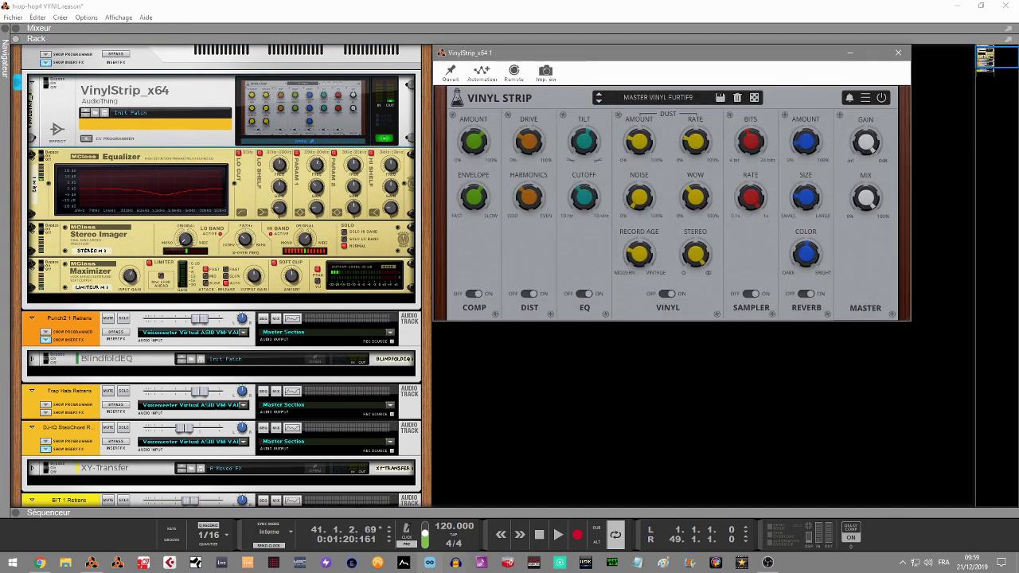
Step: Switch to Chrome and review the Plugin Boutique Vinyl Strip page and the AudioThing Filterjam, Blindfold EQ and Vinyl Strip pages
{"action": "left_click", "coordinate": [39, 563]}
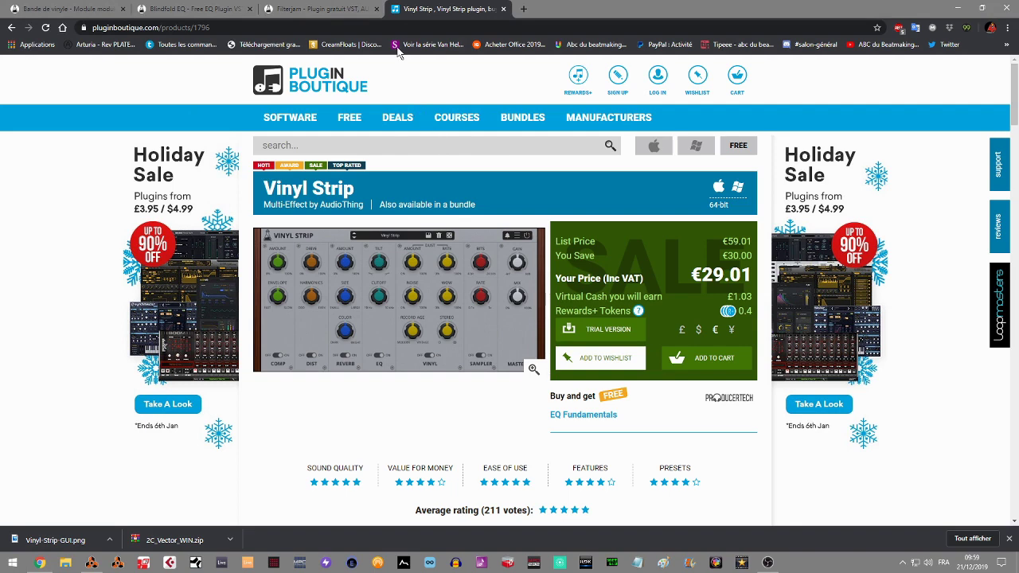
{"action": "left_click", "coordinate": [342, 10]}
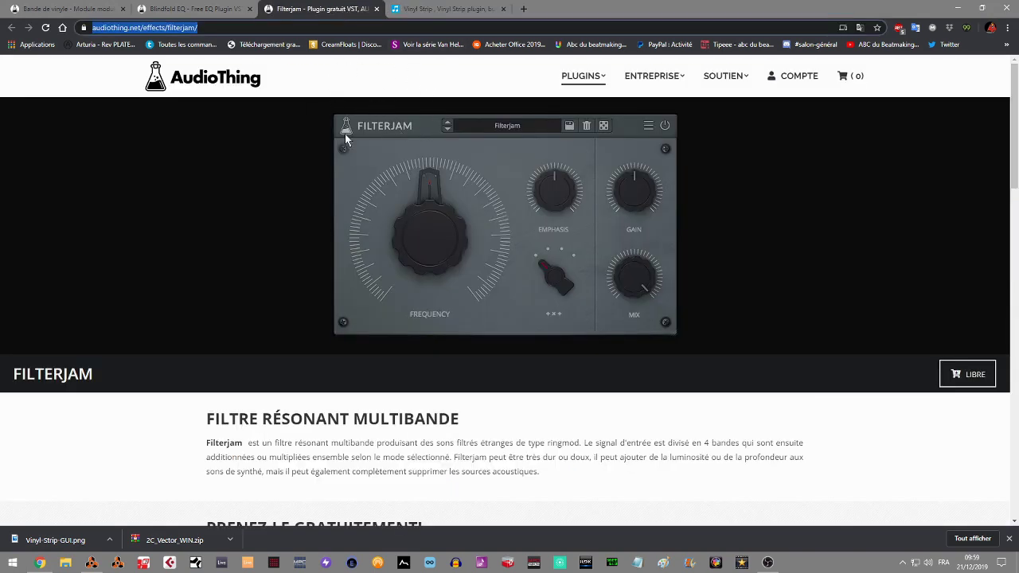
{"action": "left_click", "coordinate": [217, 11]}
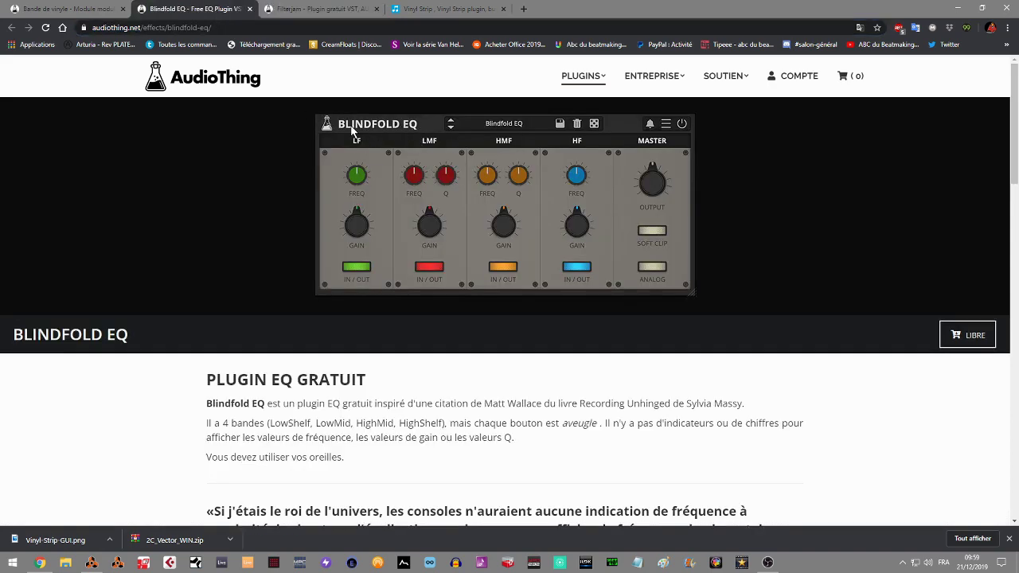
{"action": "left_click", "coordinate": [50, 15]}
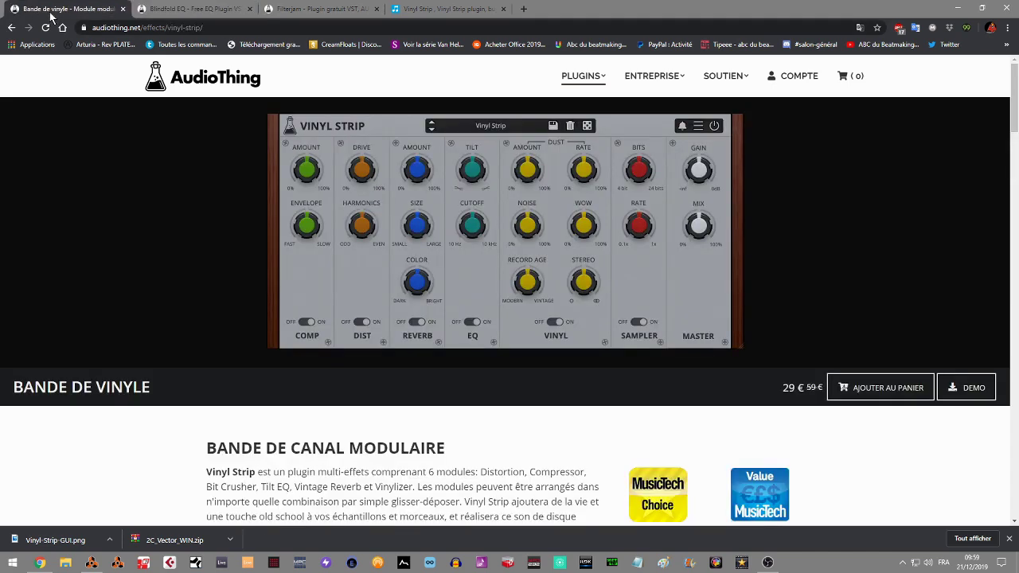